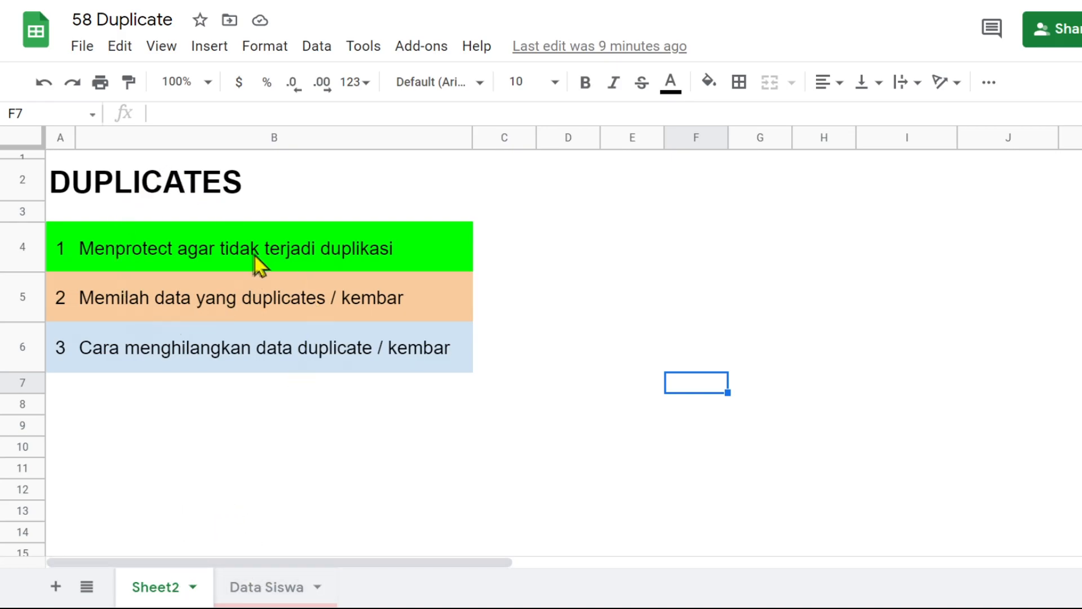
On the Data Siswa sheet, enter "duplikat" in F4 and "> 1" in G4
{"action": "left_click", "coordinate": [276, 595]}
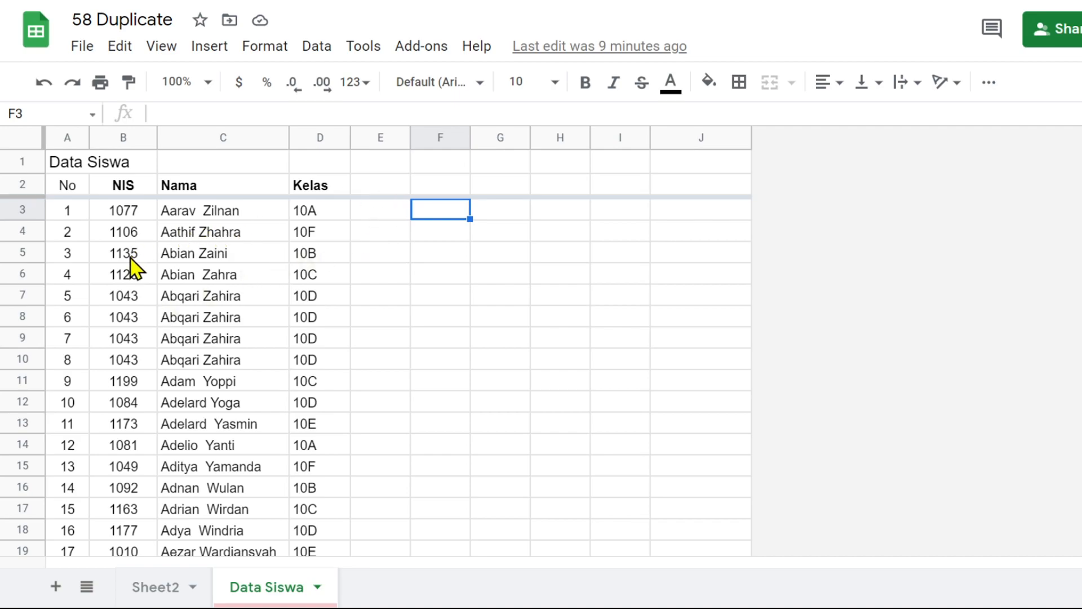
{"action": "left_click_drag", "start_coordinate": [131, 257], "coordinate": [313, 262]}
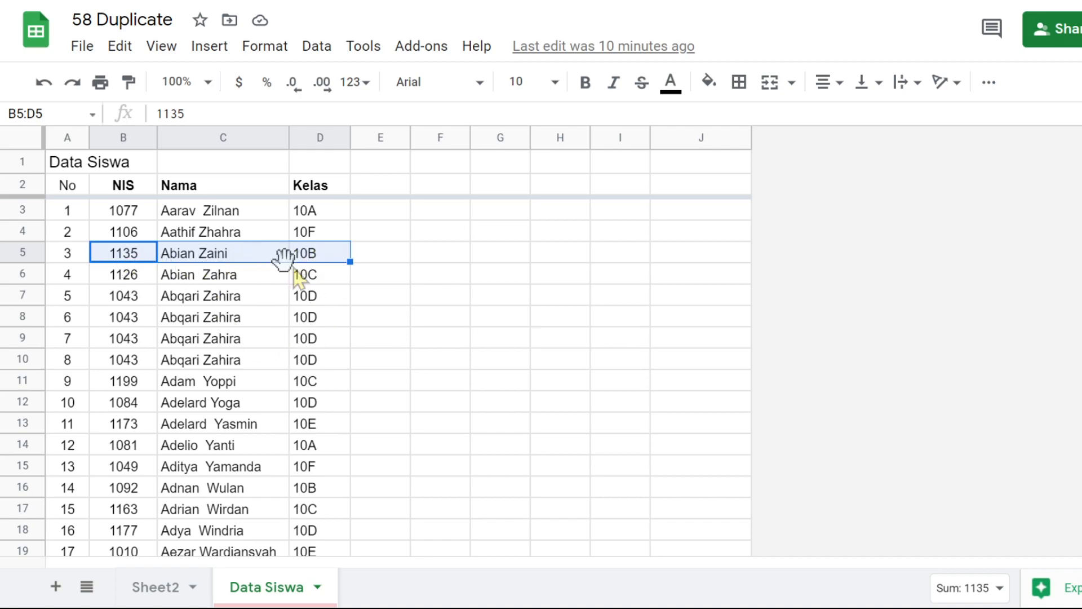
{"action": "left_click", "coordinate": [422, 232]}
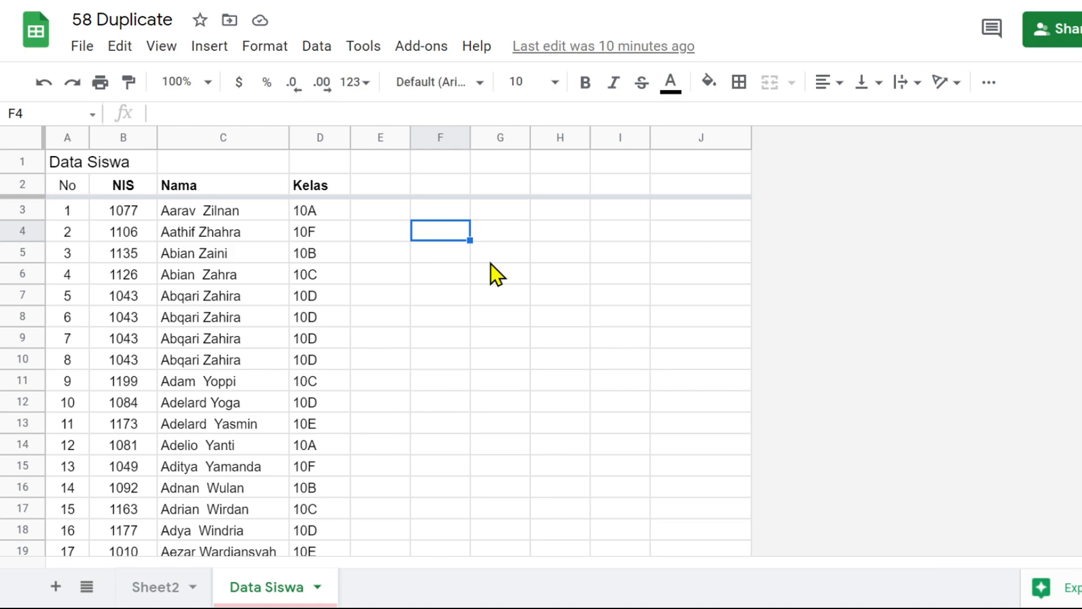
{"action": "type", "text": "d"}
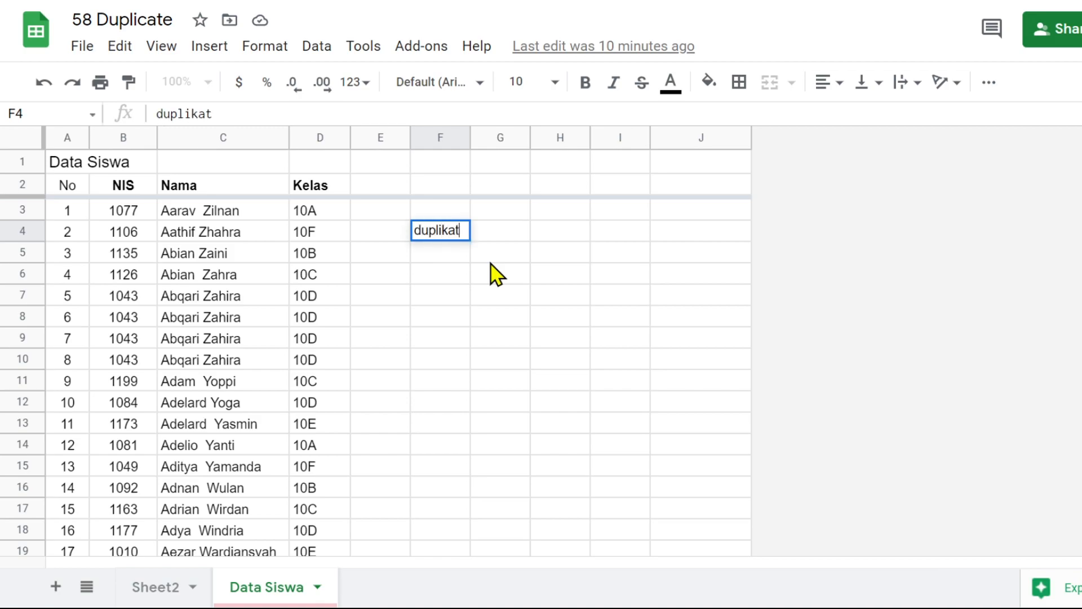
{"action": "type", "text": "uplikat"}
{"action": "key", "text": "Tab"}
{"action": "type", "text": "> 1"}
{"action": "left_click", "coordinate": [490, 257]}
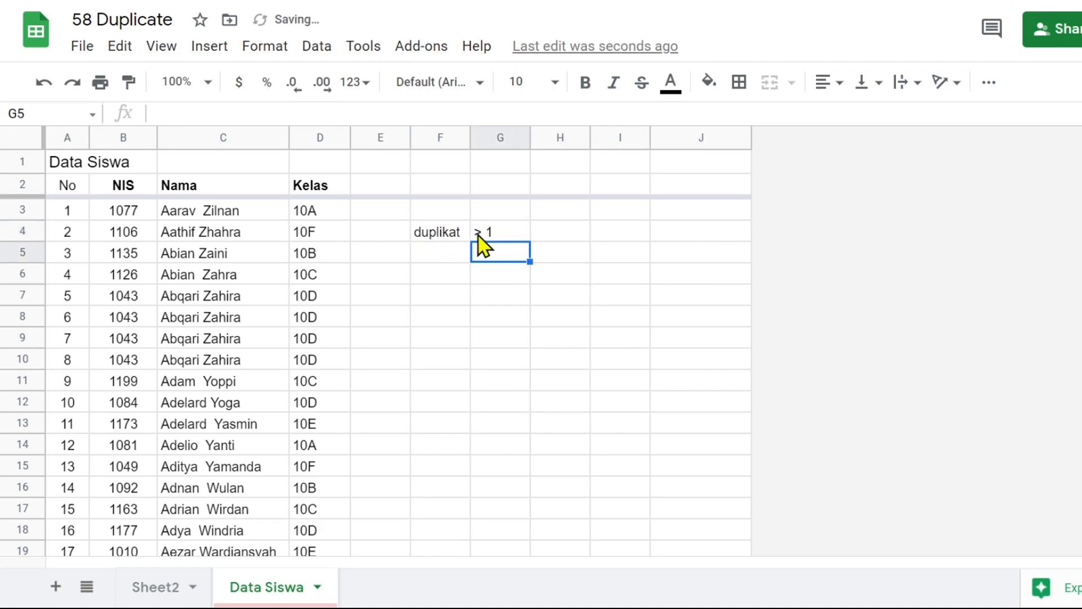
Enter the note "count" in cell H4
{"action": "left_click", "coordinate": [564, 232]}
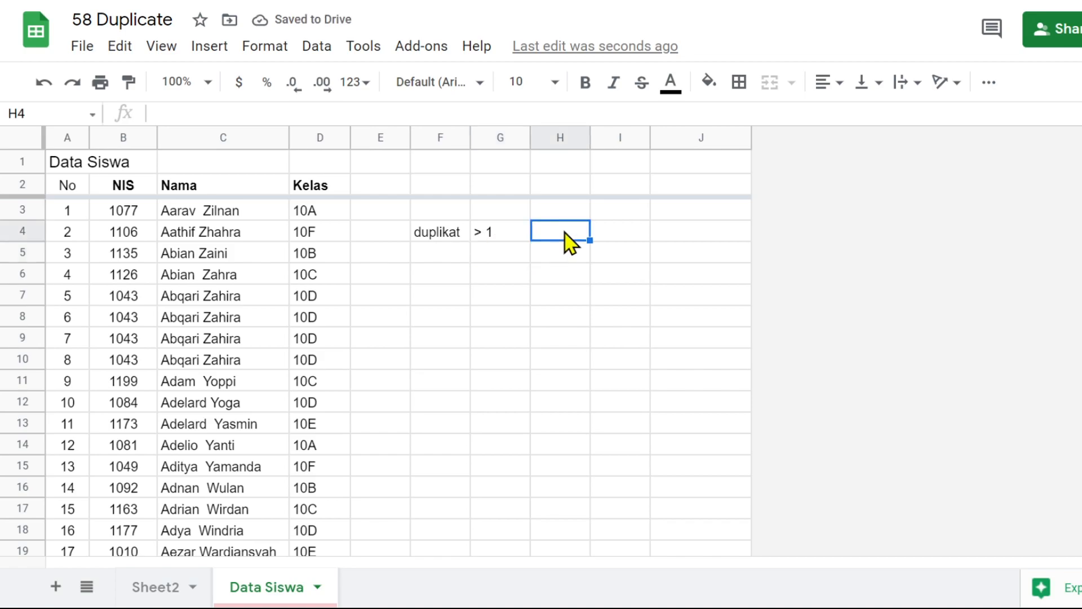
{"action": "type", "text": "c"}
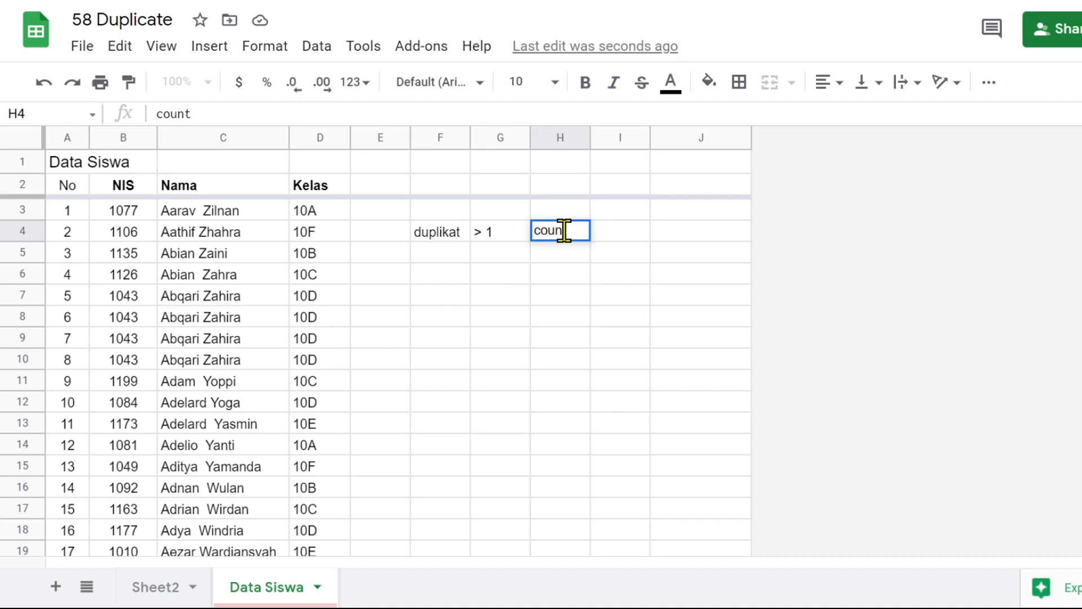
{"action": "type", "text": "ount"}
{"action": "key", "text": "Return"}
{"action": "left_click", "coordinate": [566, 237]}
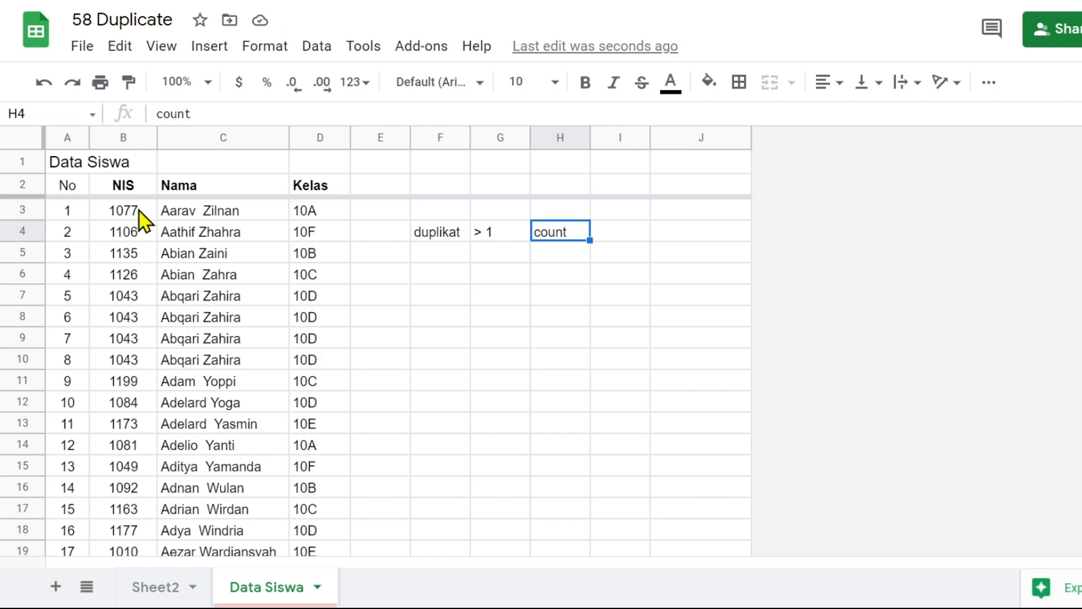
Count all entries of the NIS column in E3 with the formula =counta(B3:B)
{"action": "left_click_drag", "start_coordinate": [133, 216], "coordinate": [135, 469]}
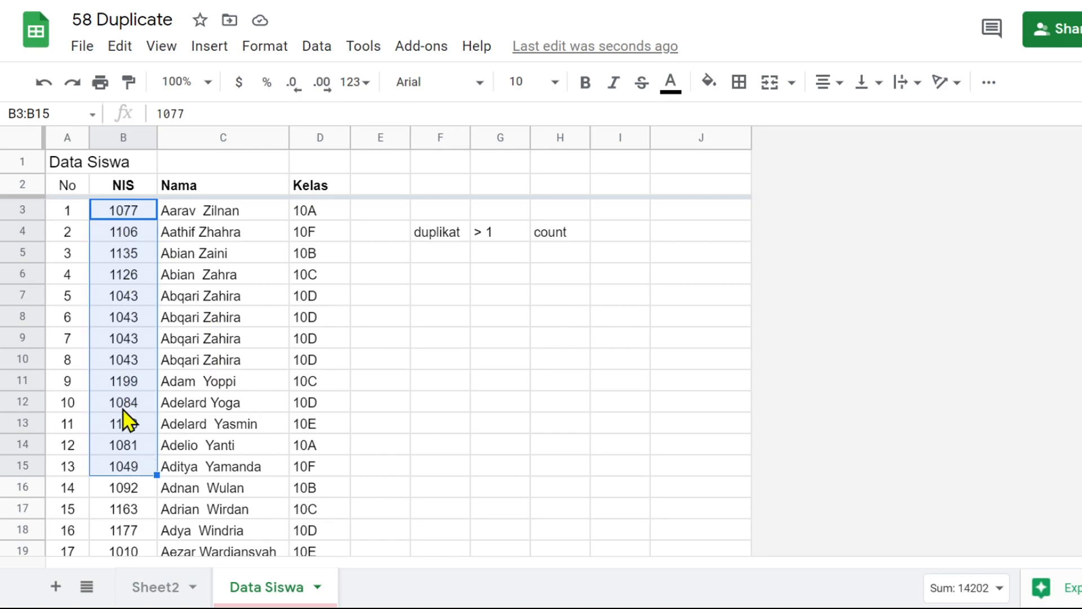
{"action": "left_click", "coordinate": [394, 215]}
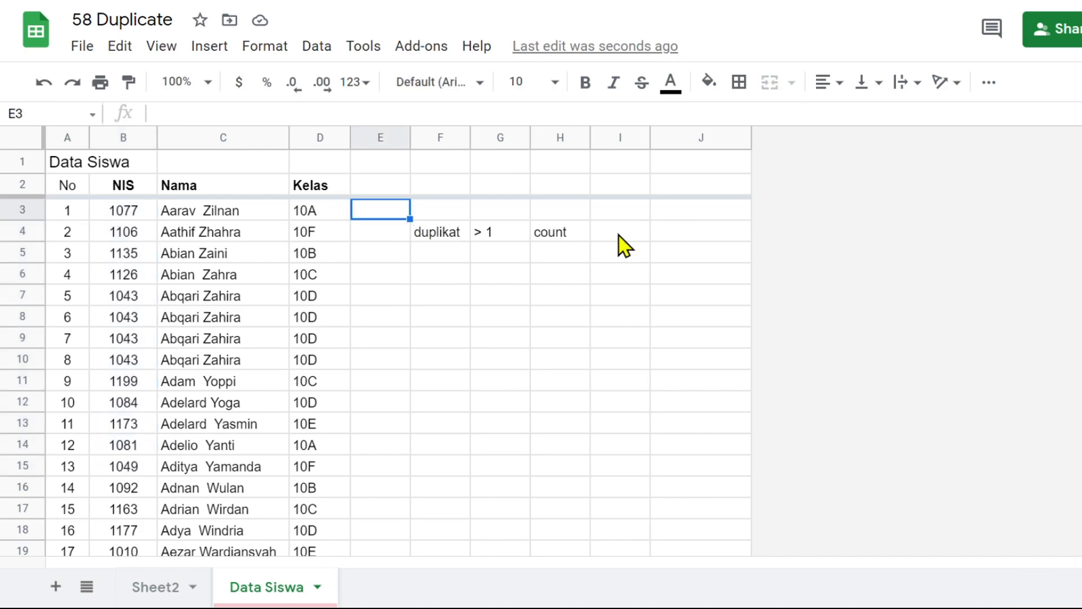
{"action": "type", "text": "=count"}
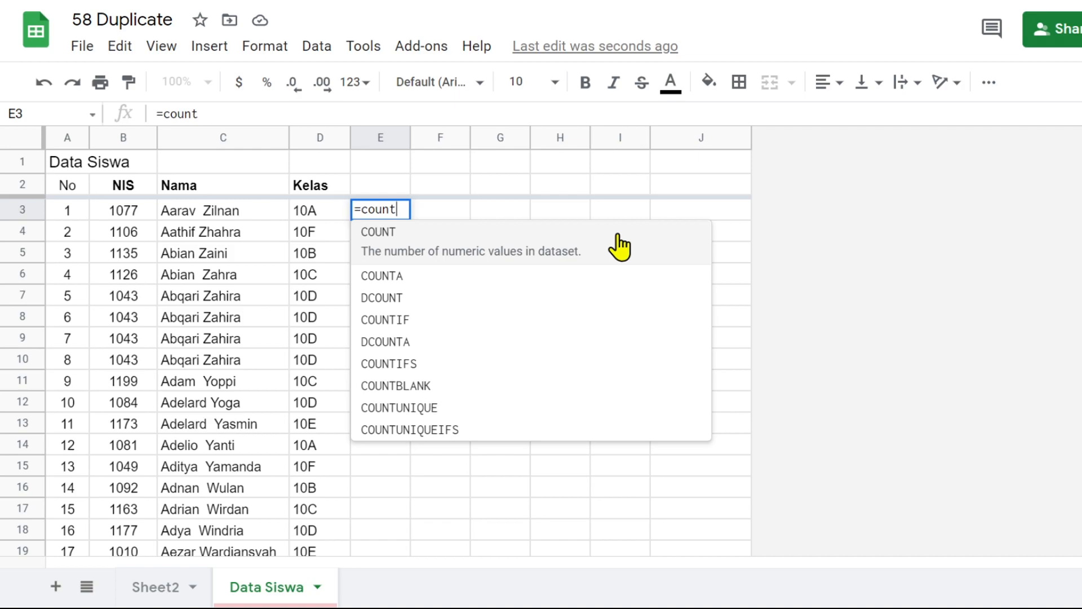
{"action": "type", "text": "a"}
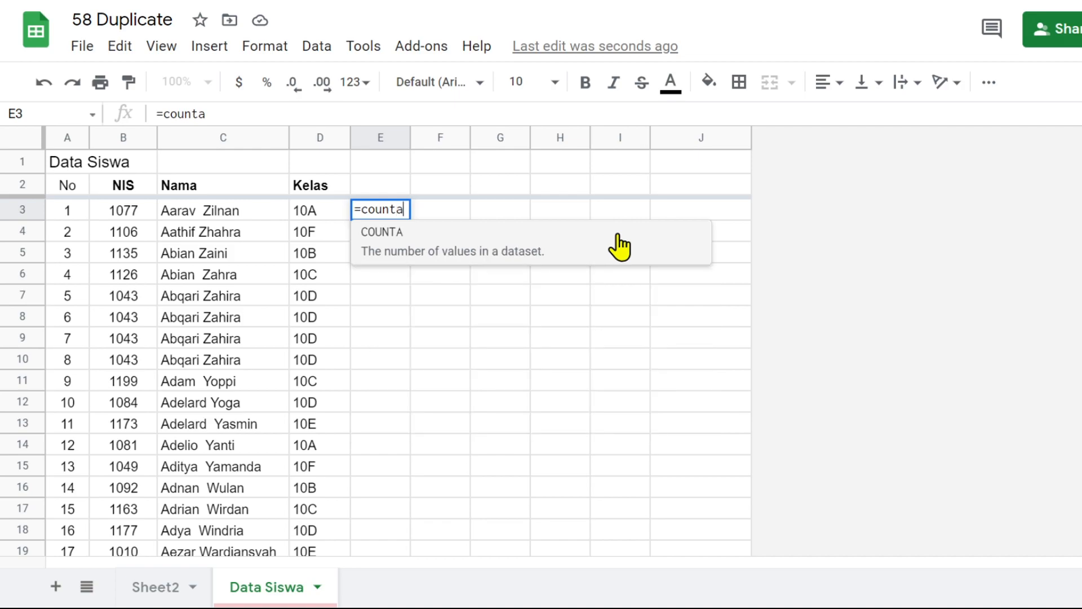
{"action": "type", "text": "("}
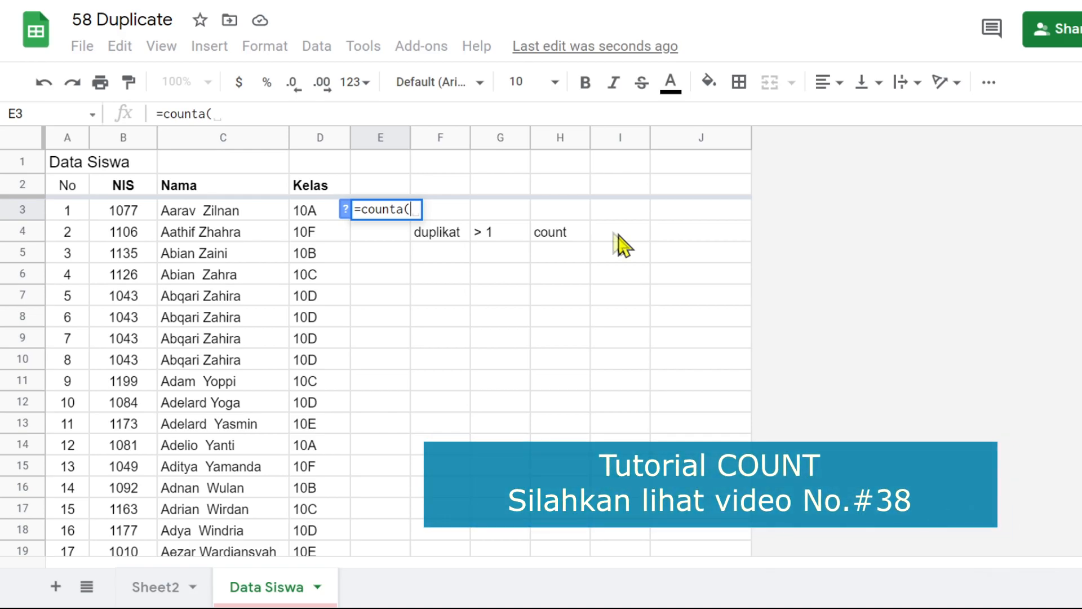
{"action": "left_click_drag", "start_coordinate": [135, 217], "coordinate": [126, 324]}
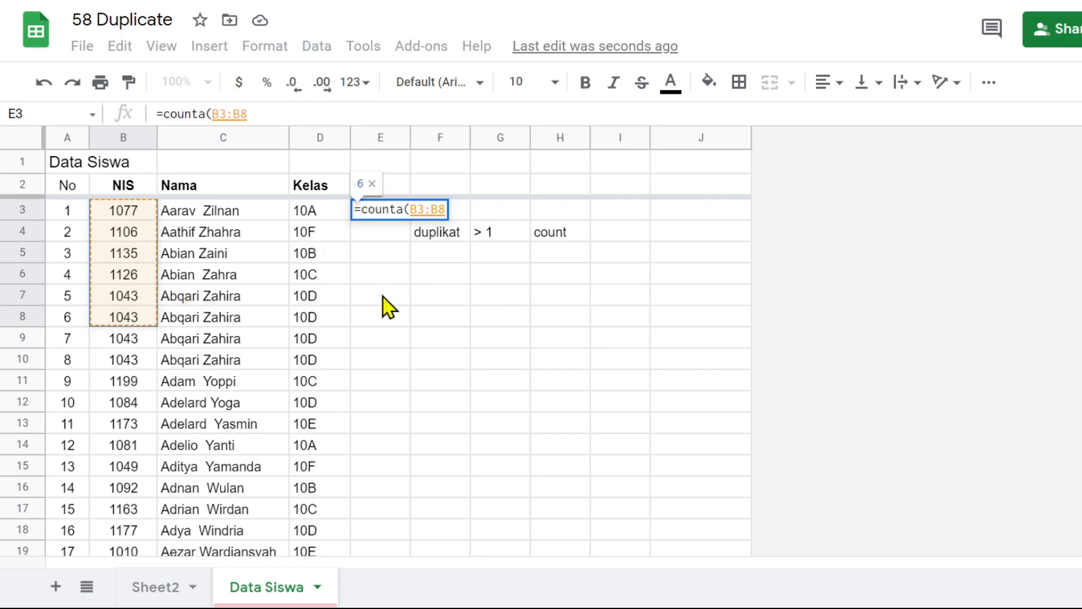
{"action": "type", "text": ")"}
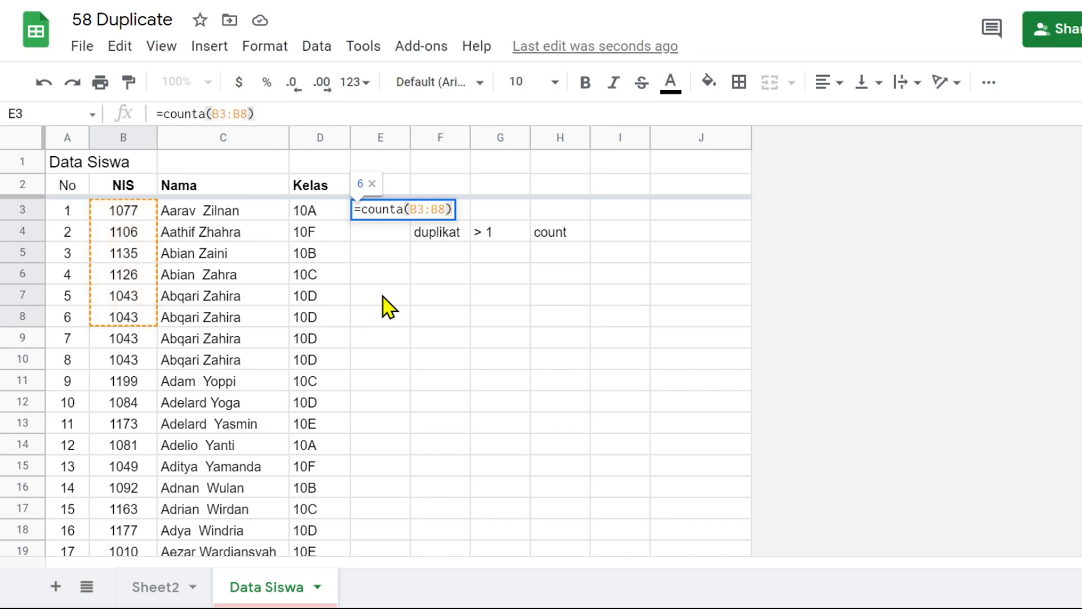
{"action": "key", "text": "Return"}
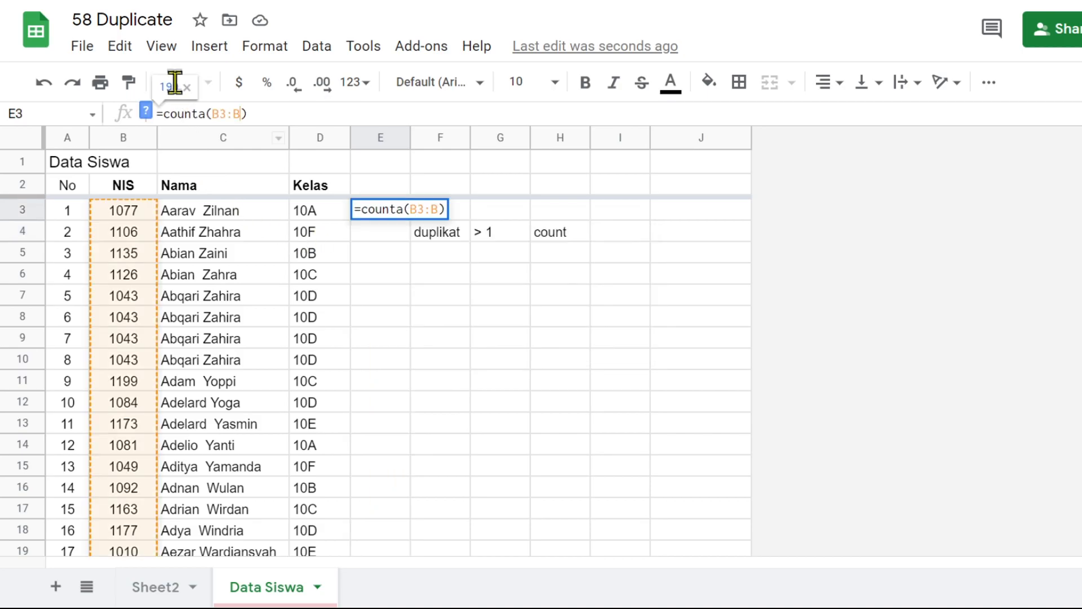
{"action": "key", "text": "Return"}
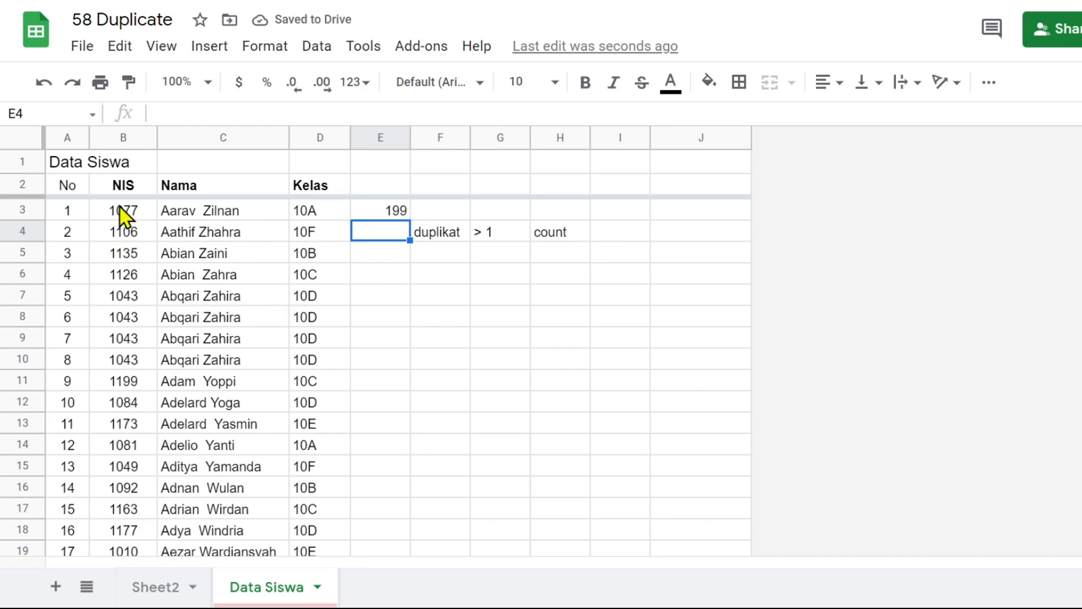
Compare the count in E3 with the notes in F4:H4 and the first NIS values in column B
{"action": "left_click", "coordinate": [394, 215]}
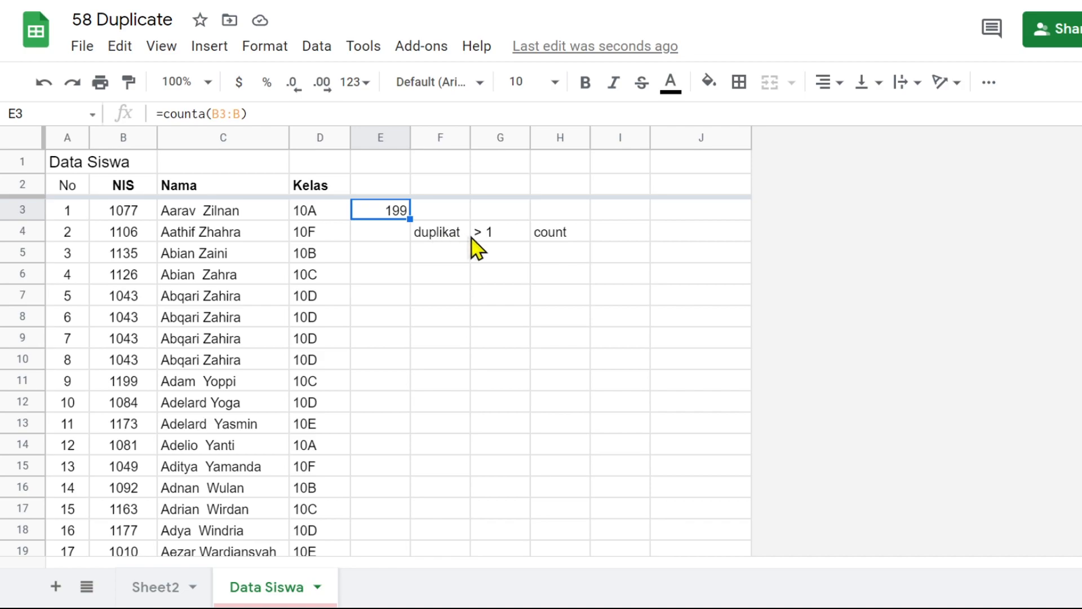
{"action": "left_click", "coordinate": [575, 243]}
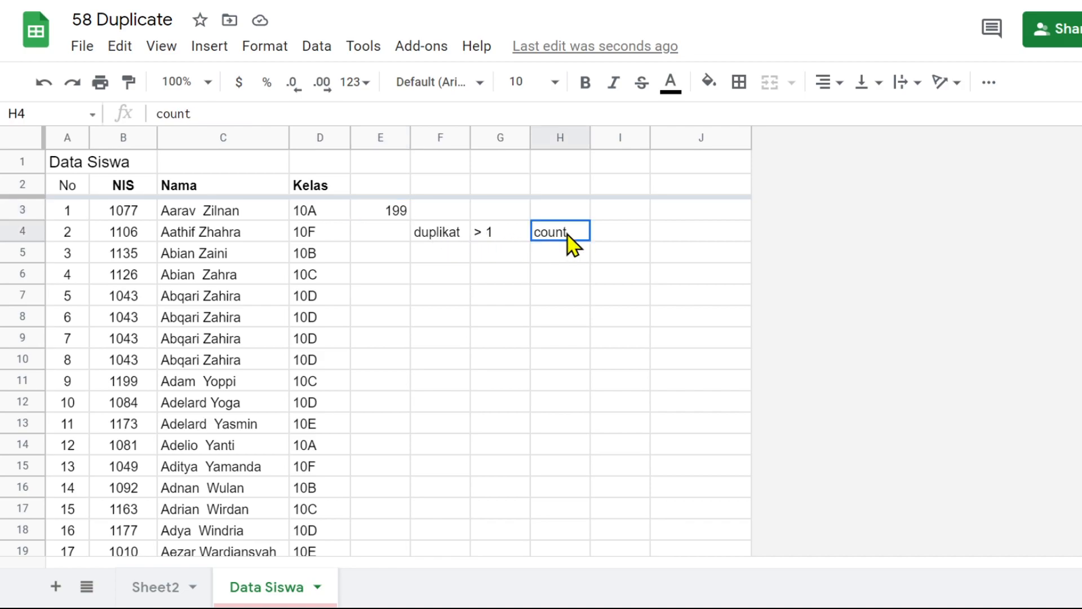
{"action": "left_click", "coordinate": [499, 243]}
{"action": "left_click", "coordinate": [467, 235]}
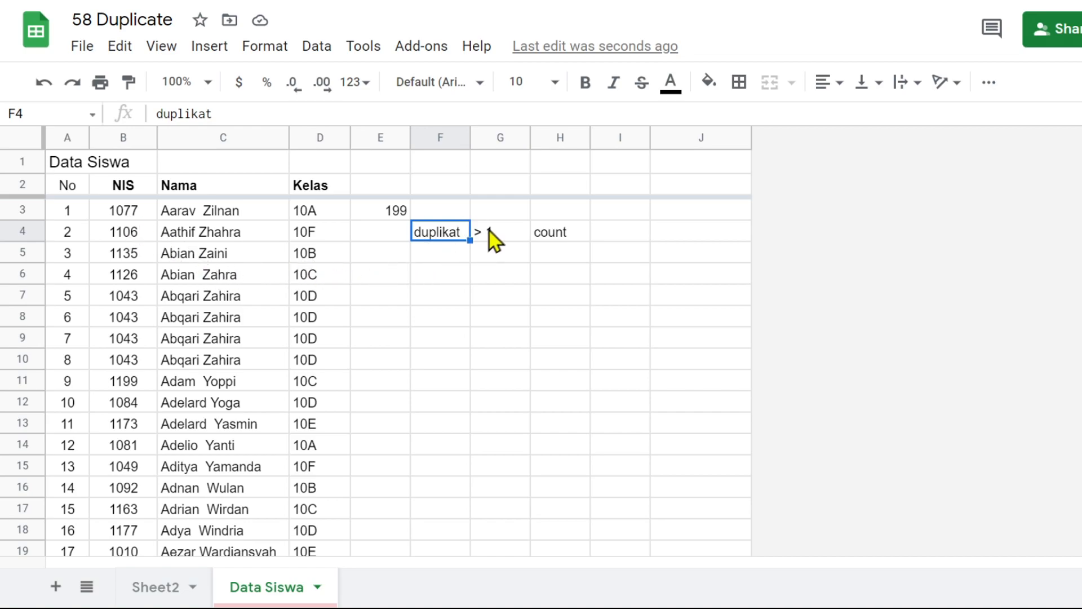
{"action": "left_click", "coordinate": [127, 220]}
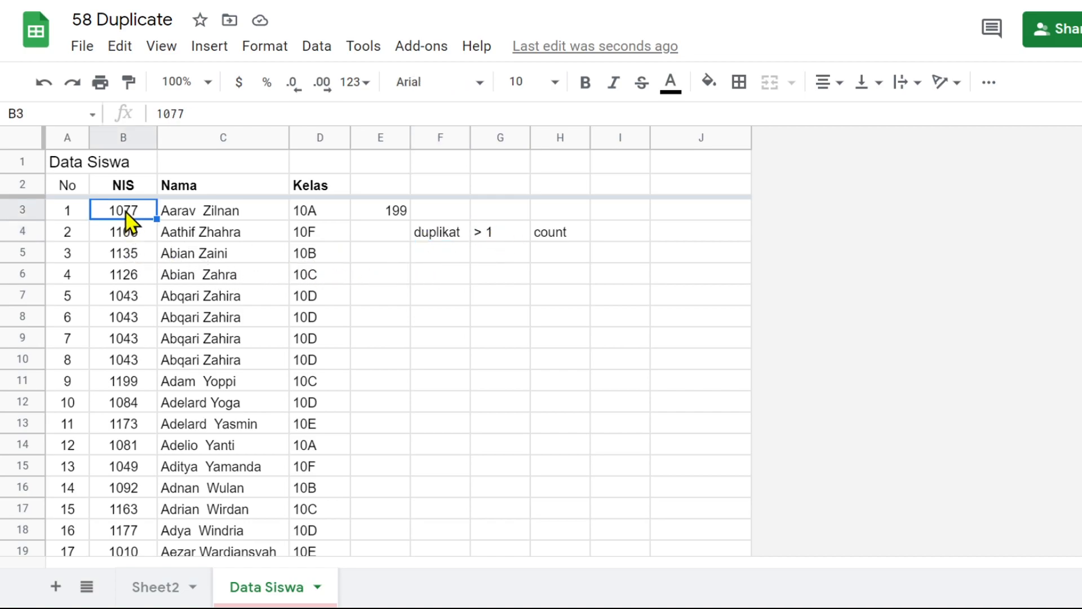
{"action": "left_click", "coordinate": [126, 240]}
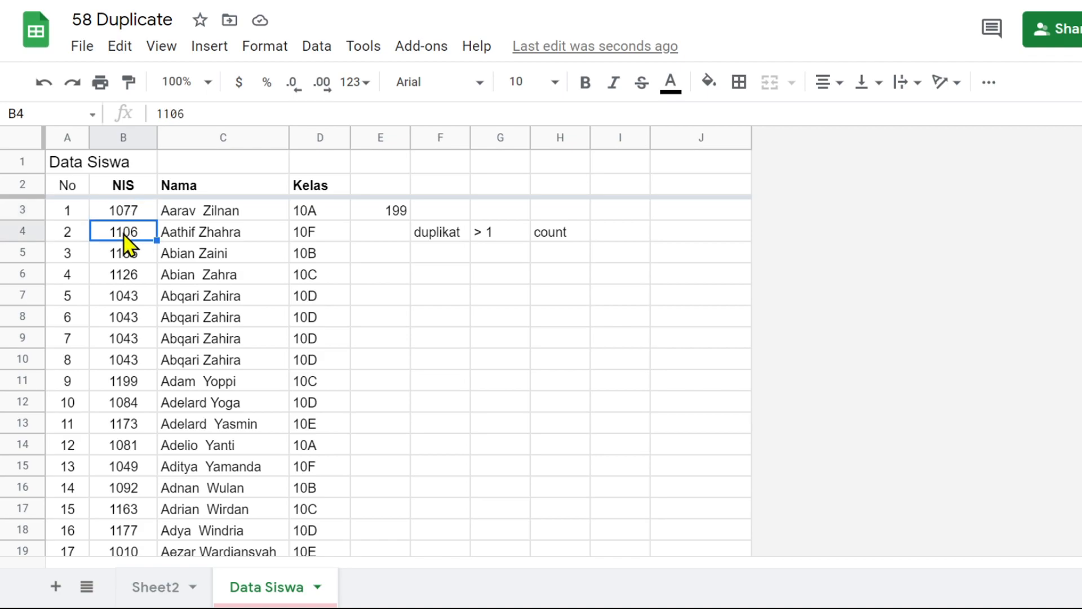
{"action": "left_click", "coordinate": [127, 219]}
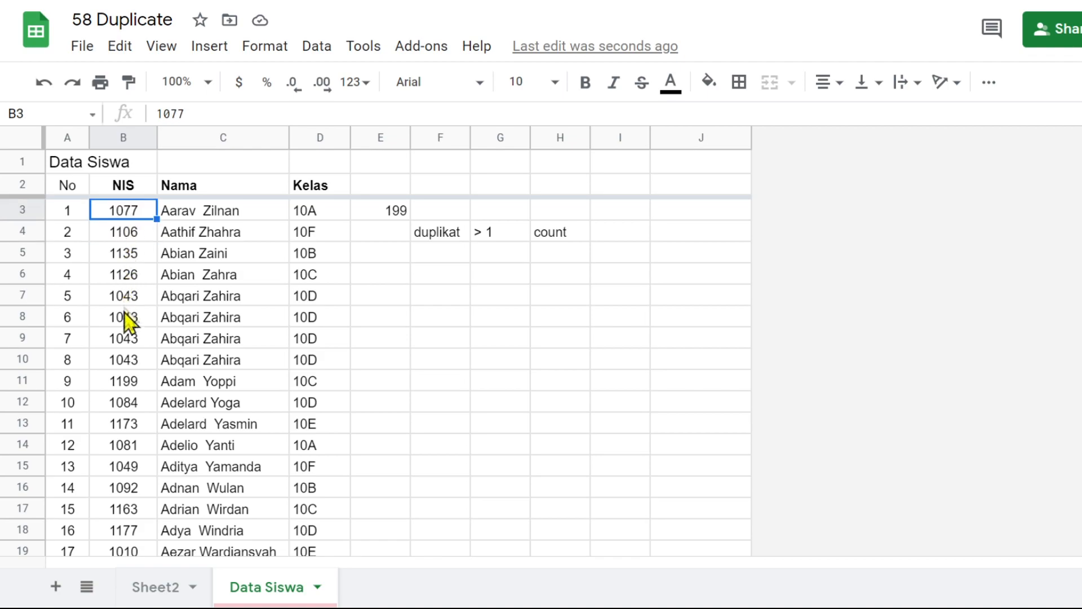
{"action": "left_click", "coordinate": [131, 237]}
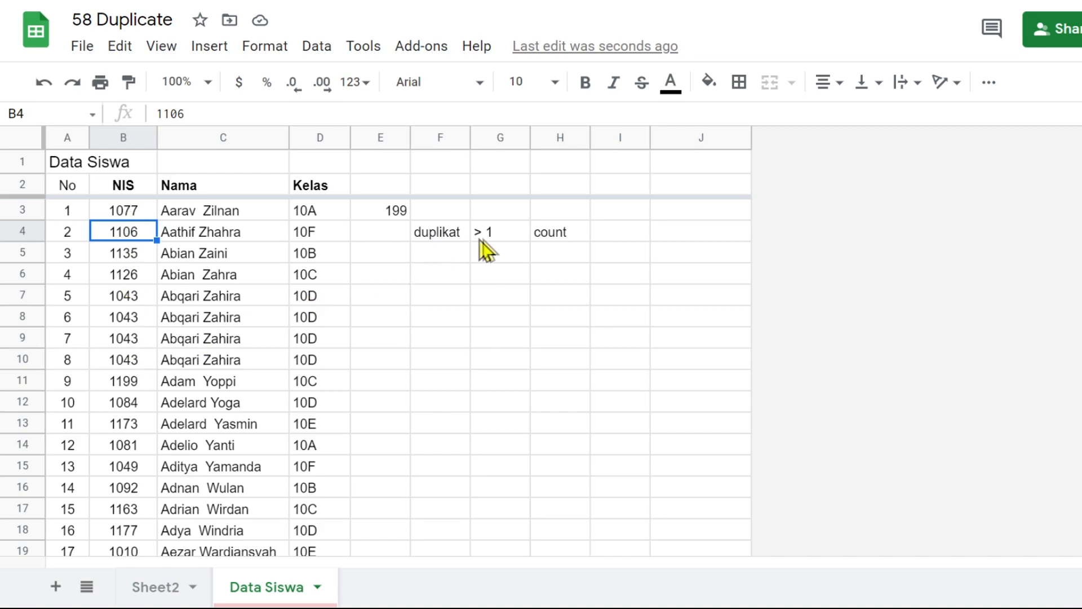
{"action": "left_click_drag", "start_coordinate": [431, 234], "coordinate": [602, 230]}
Replace the formula in E3 with =COUNTIF(B3:B,B3) to count how often the first NIS occurs
{"action": "left_click", "coordinate": [394, 215]}
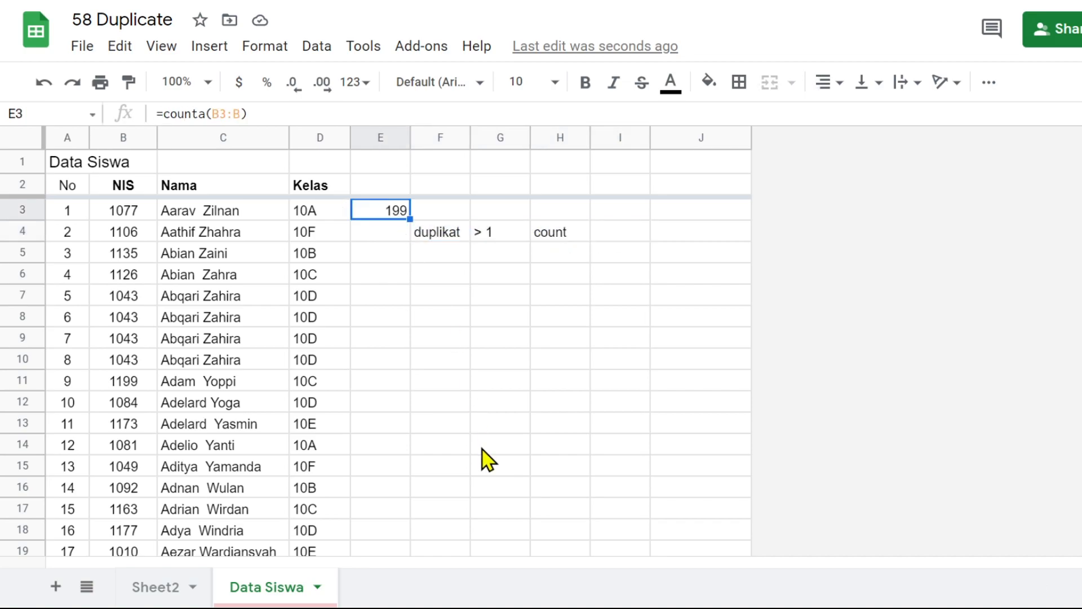
{"action": "type", "text": "="}
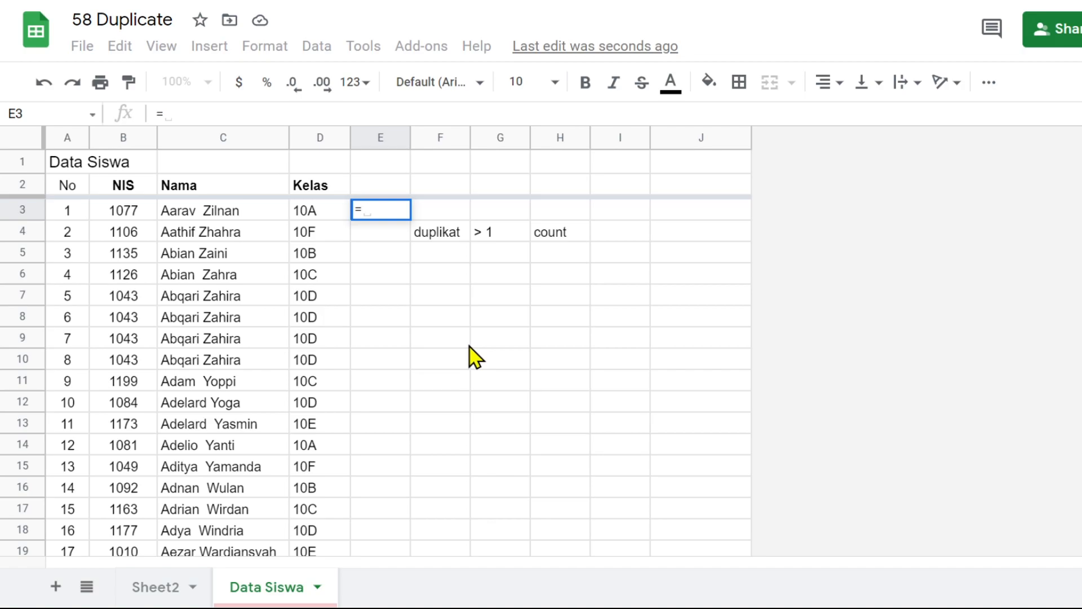
{"action": "type", "text": "coun"}
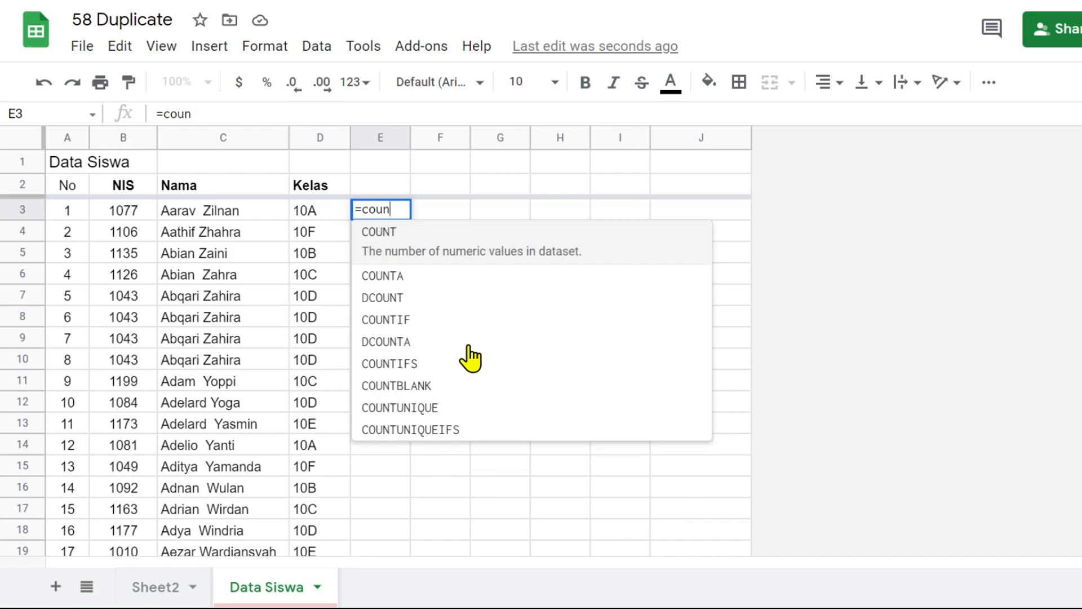
{"action": "left_click", "coordinate": [390, 311]}
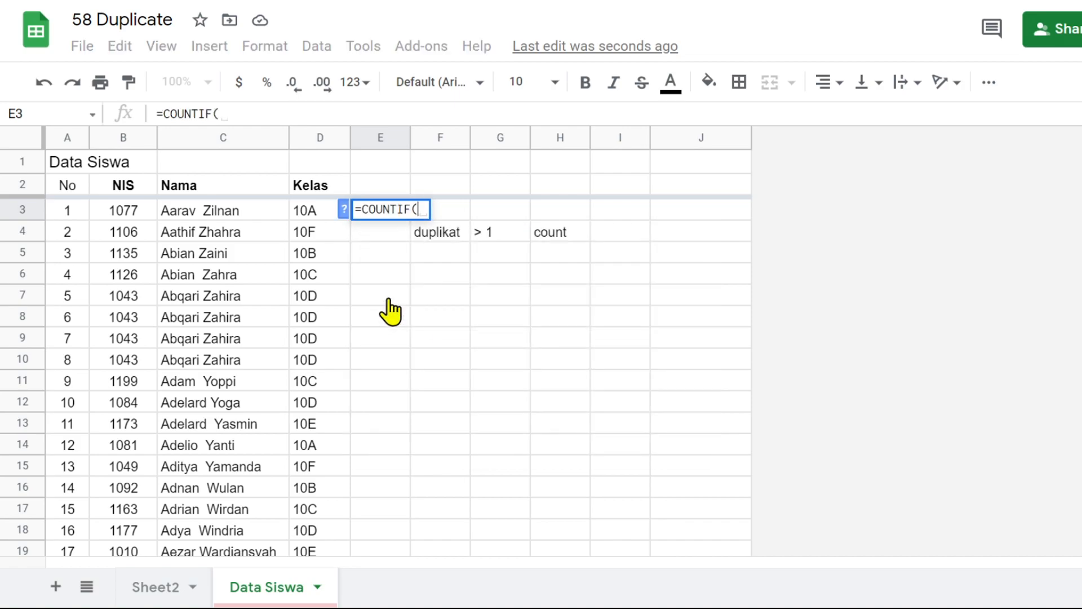
{"action": "left_click", "coordinate": [344, 210]}
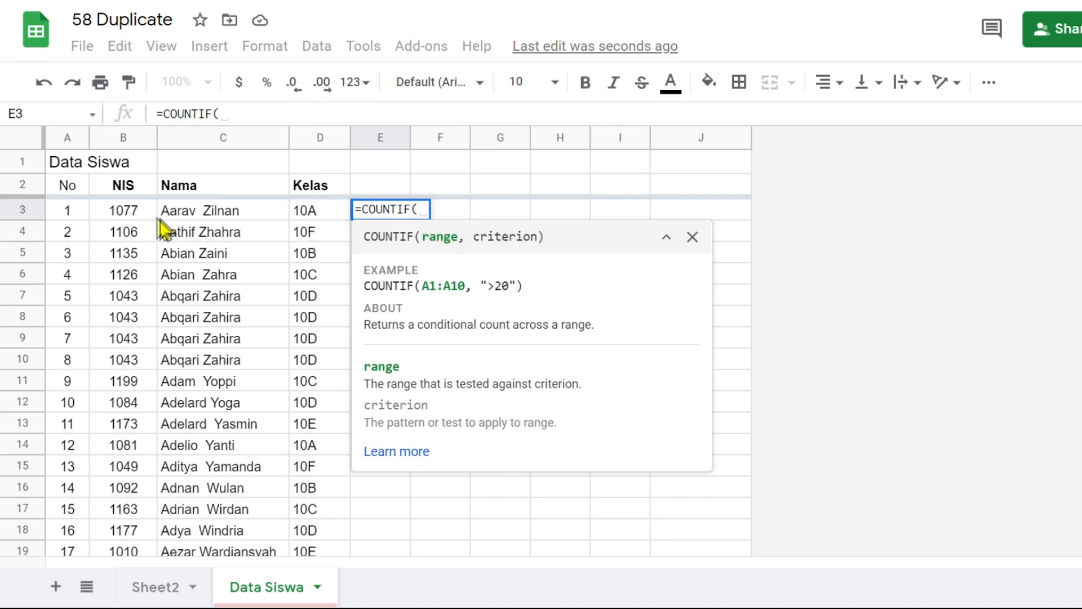
{"action": "left_click_drag", "start_coordinate": [123, 213], "coordinate": [113, 301]}
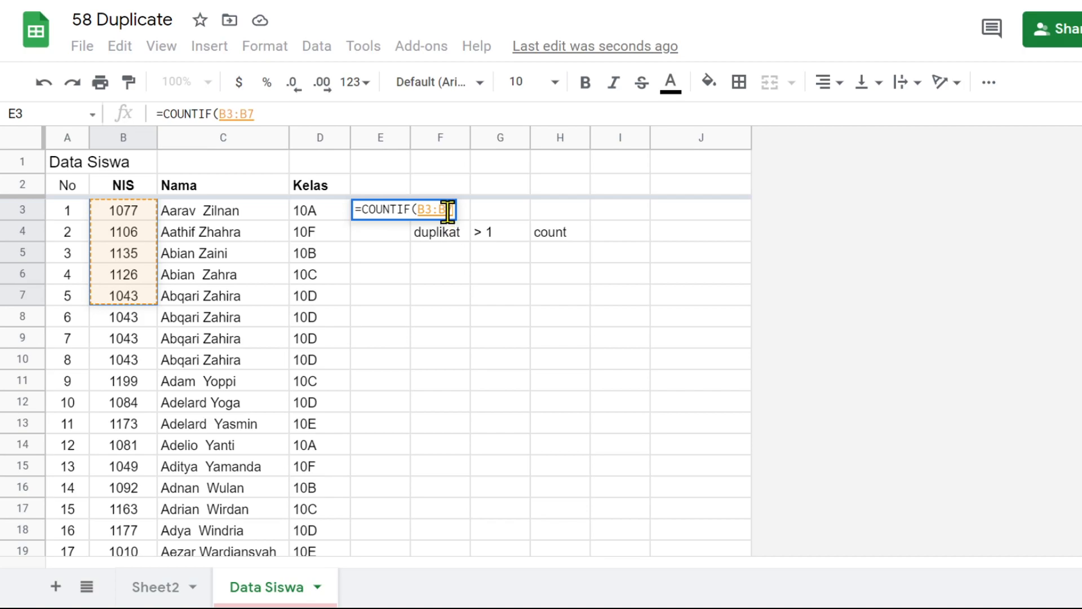
{"action": "left_click_drag", "start_coordinate": [447, 211], "coordinate": [454, 210]}
{"action": "key", "text": "BackSpace"}
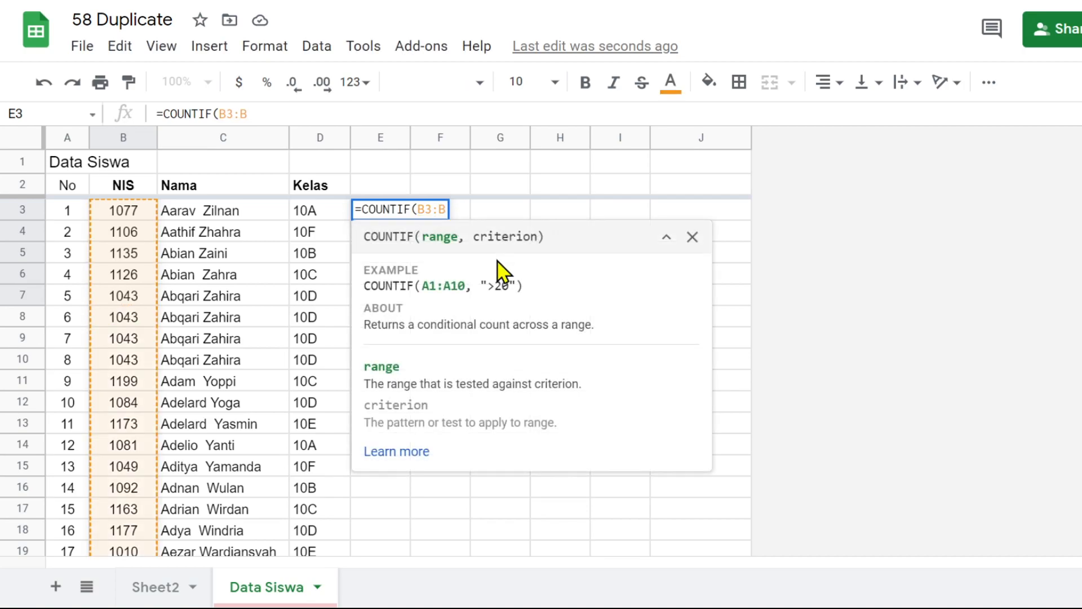
{"action": "type", "text": ","}
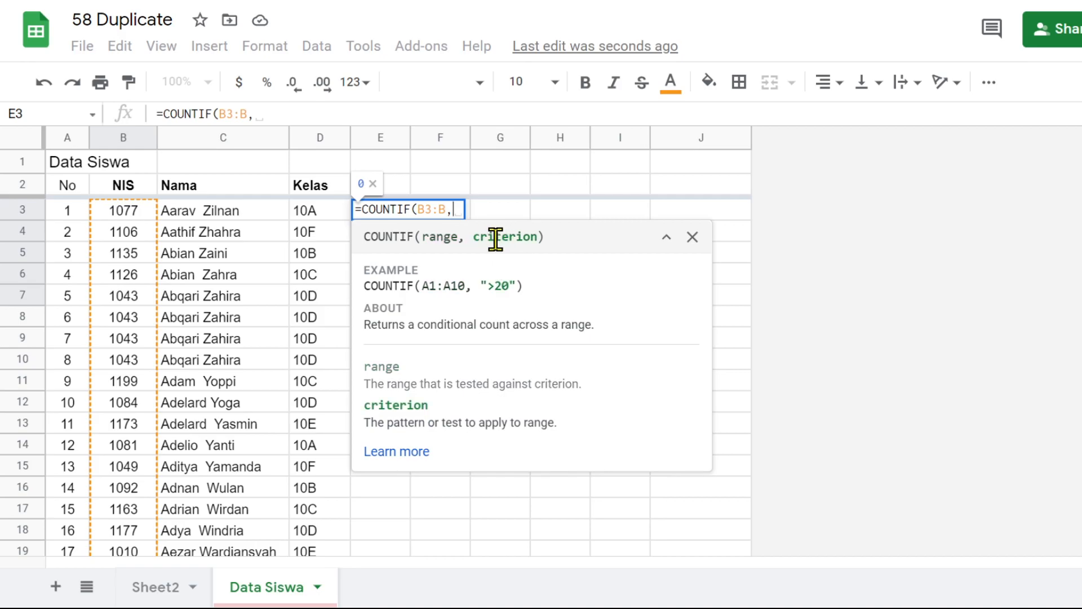
{"action": "left_click", "coordinate": [131, 212]}
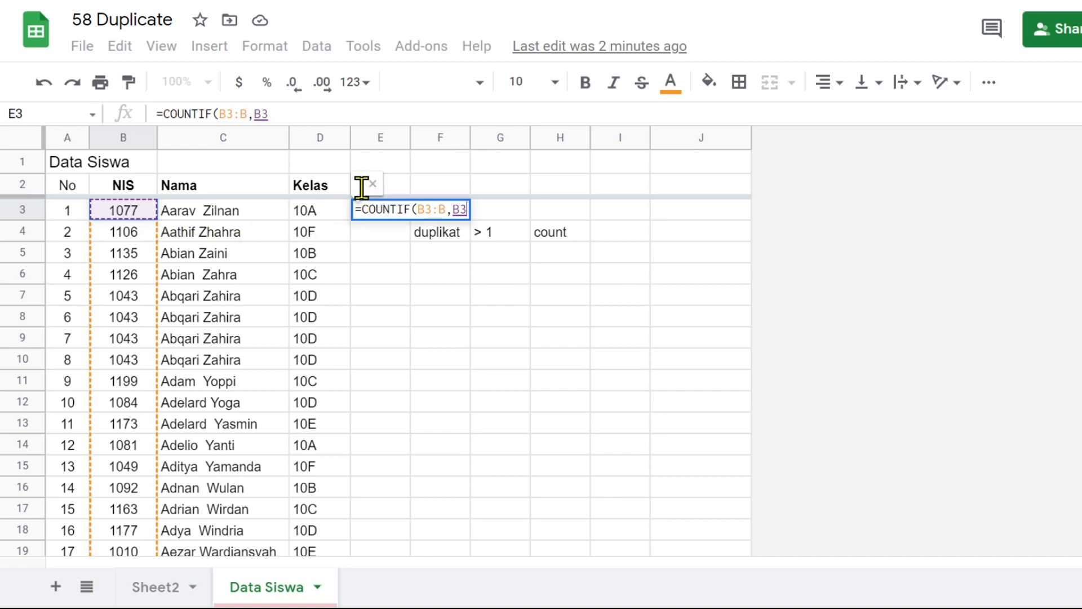
{"action": "type", "text": ")"}
{"action": "key", "text": "Return"}
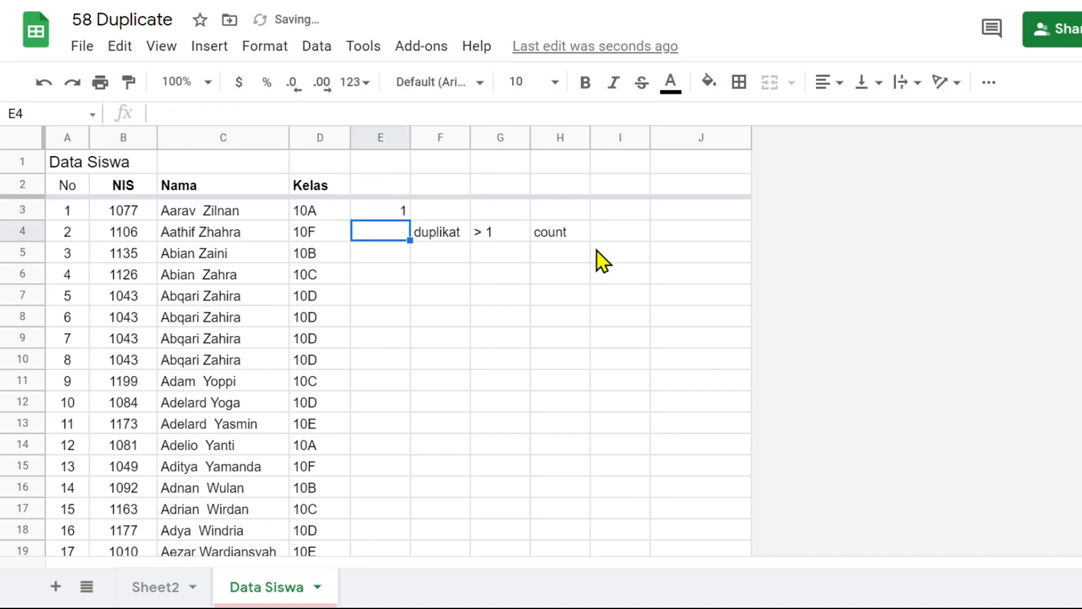
{"action": "left_click", "coordinate": [365, 211]}
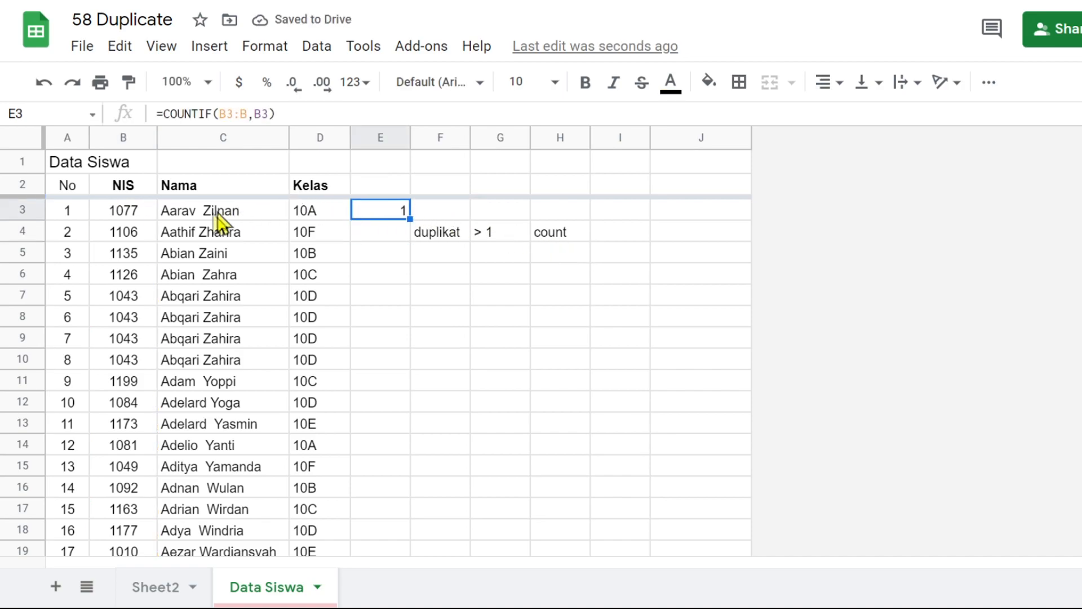
Anchor the references in the E3 formula so that it reads =COUNTIF(B$3:B,$B3)
{"action": "left_click", "coordinate": [229, 114]}
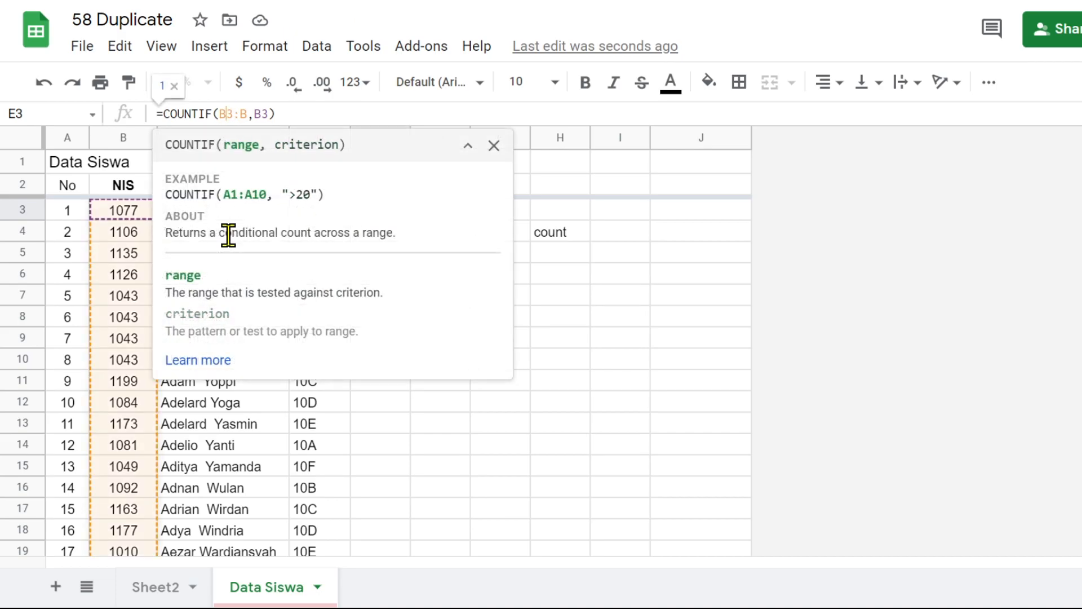
{"action": "type", "text": "$"}
{"action": "left_click", "coordinate": [271, 113]}
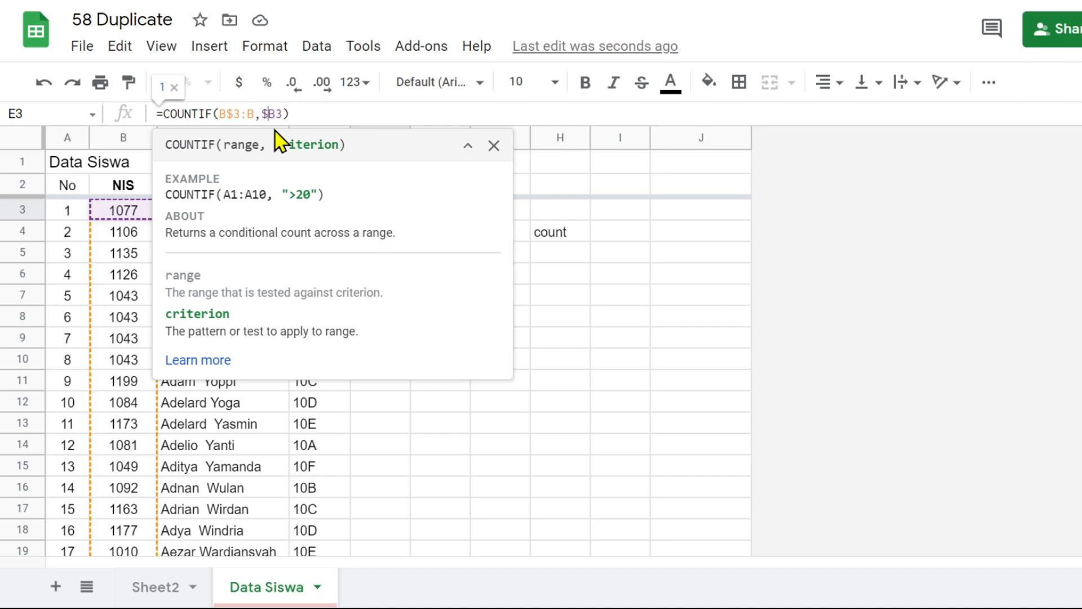
{"action": "key", "text": "Return"}
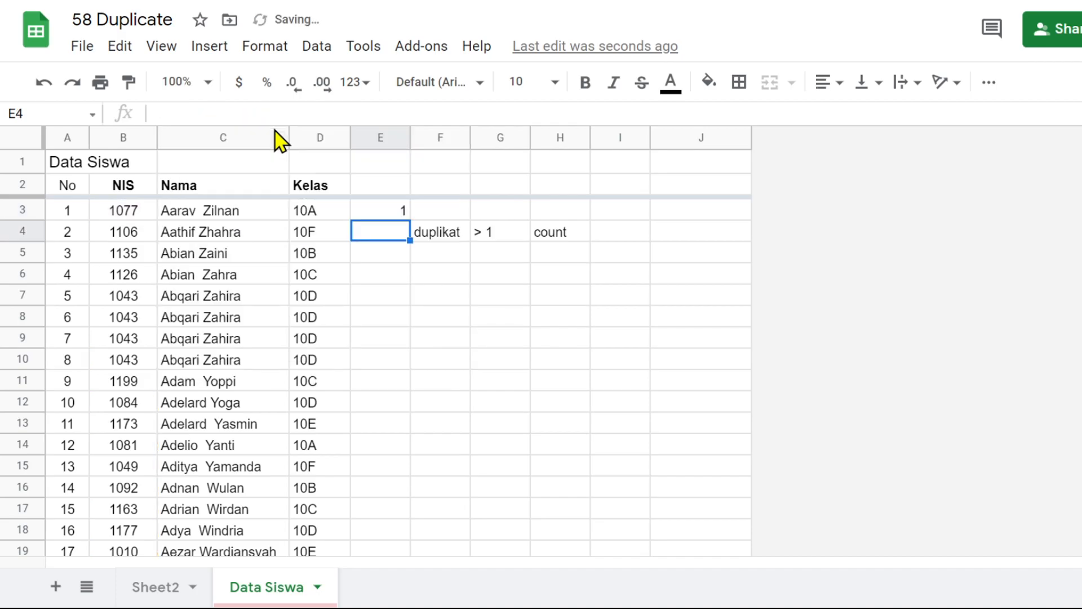
Fill the COUNTIF formula from E3 down to E18
{"action": "left_click", "coordinate": [379, 214]}
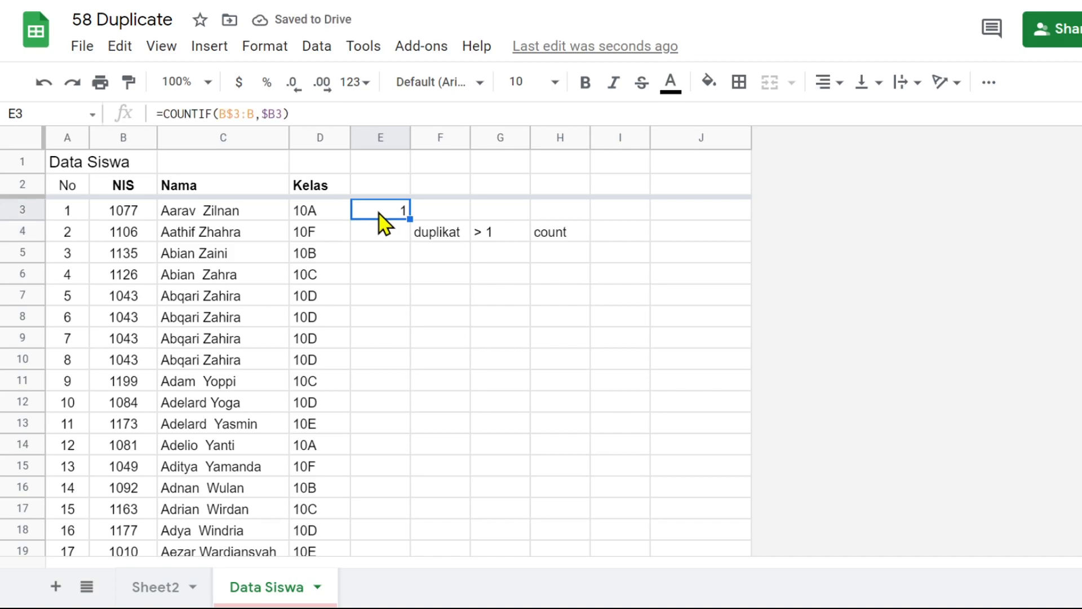
{"action": "left_click", "coordinate": [142, 221]}
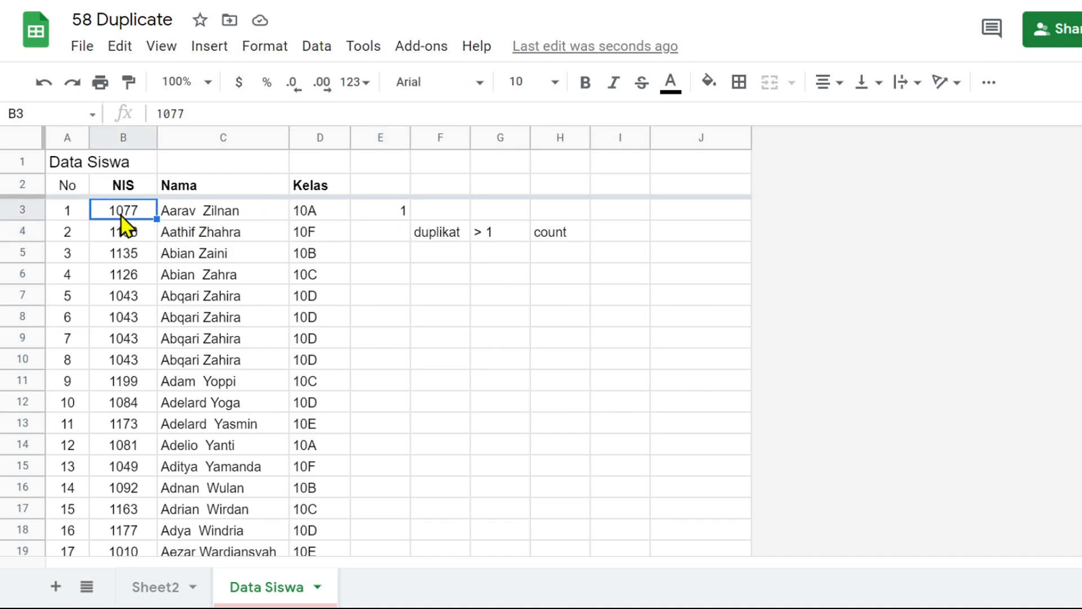
{"action": "left_click", "coordinate": [394, 214]}
{"action": "left_click", "coordinate": [133, 236]}
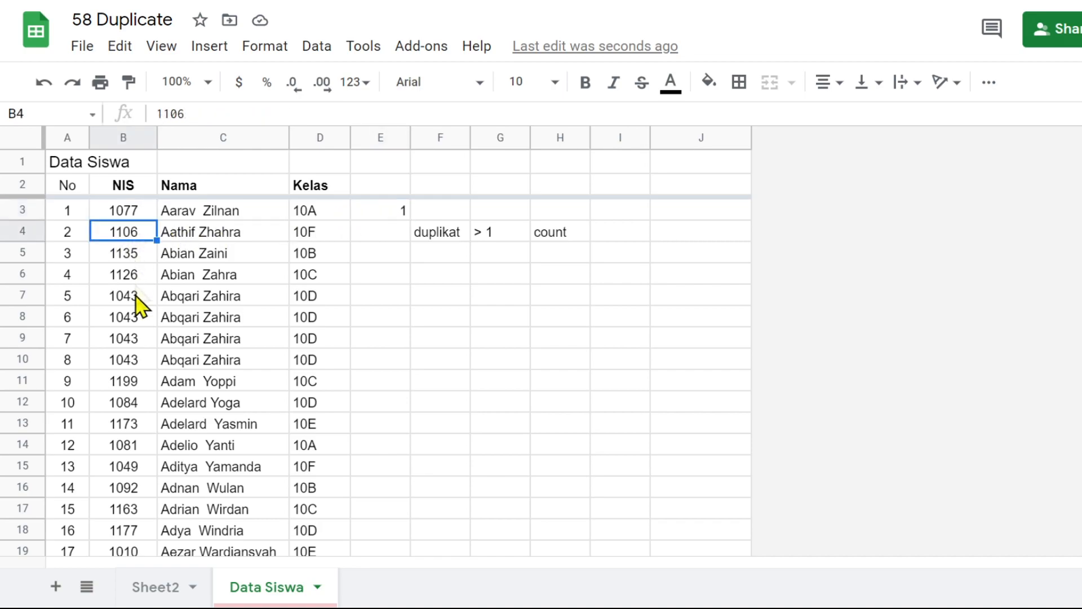
{"action": "left_click", "coordinate": [384, 214]}
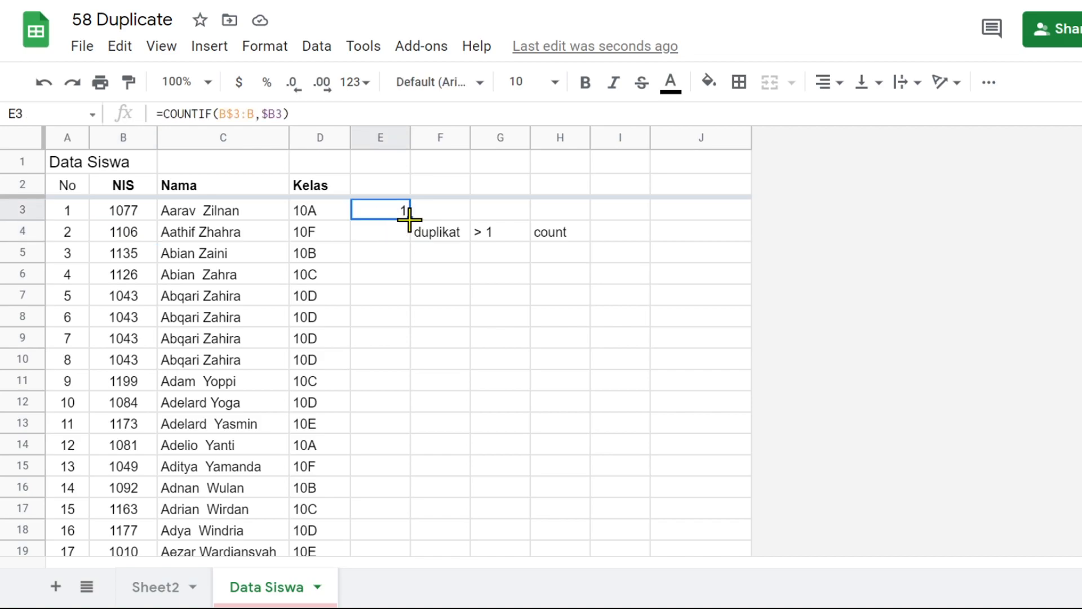
{"action": "left_click_drag", "start_coordinate": [409, 223], "coordinate": [398, 540]}
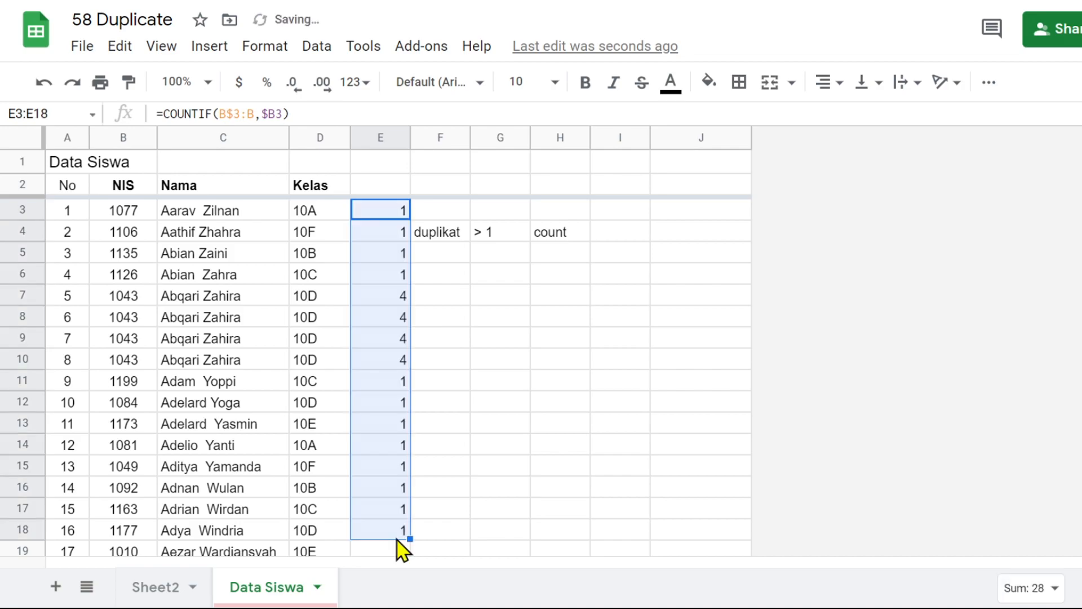
Check the repeated NIS values in B7:B10 against their counts and color the text of B7:D10 red
{"action": "left_click", "coordinate": [402, 298]}
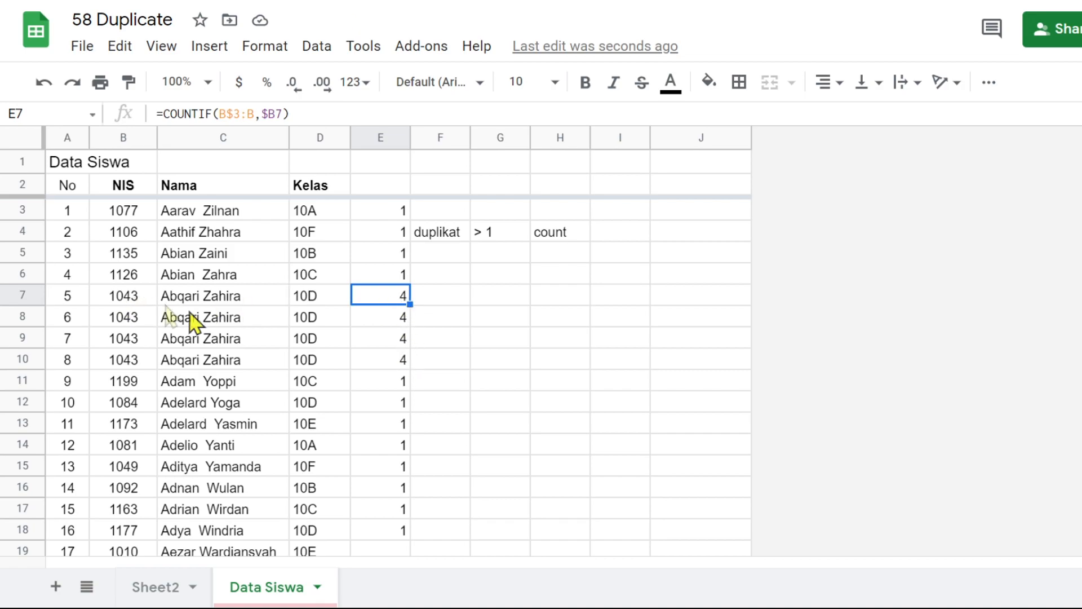
{"action": "left_click", "coordinate": [132, 299]}
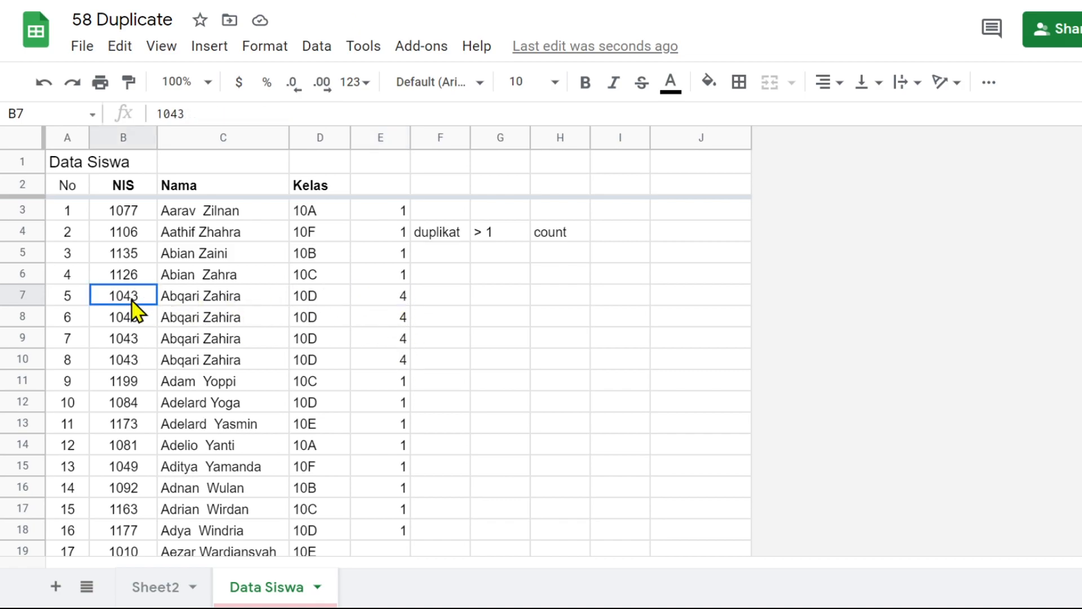
{"action": "left_click", "coordinate": [134, 319]}
{"action": "left_click", "coordinate": [134, 338]}
{"action": "left_click", "coordinate": [133, 362]}
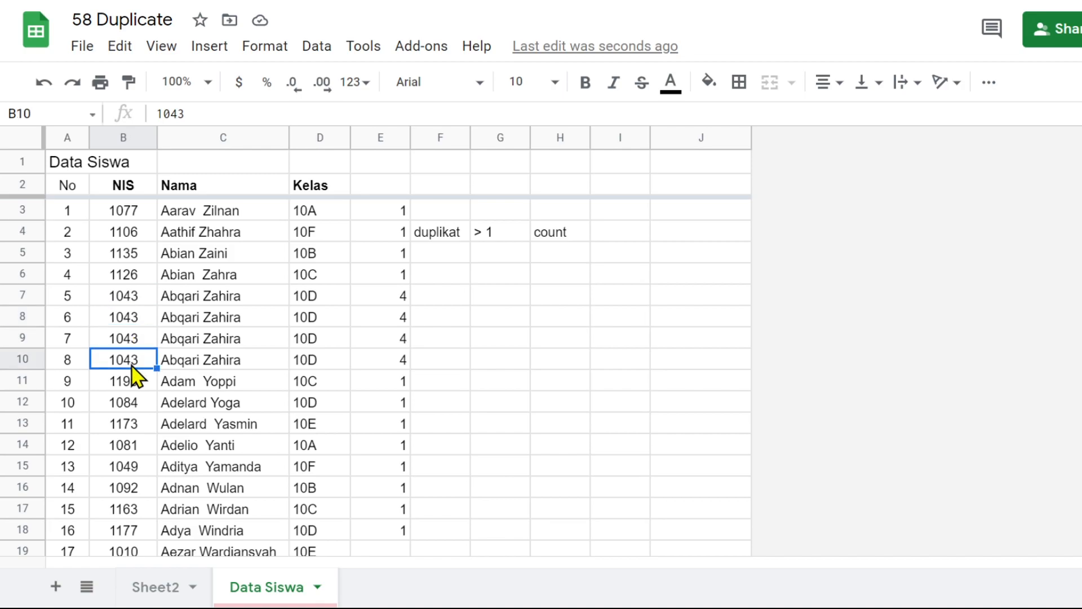
{"action": "left_click", "coordinate": [130, 295]}
{"action": "left_click_drag", "start_coordinate": [131, 298], "coordinate": [314, 375]}
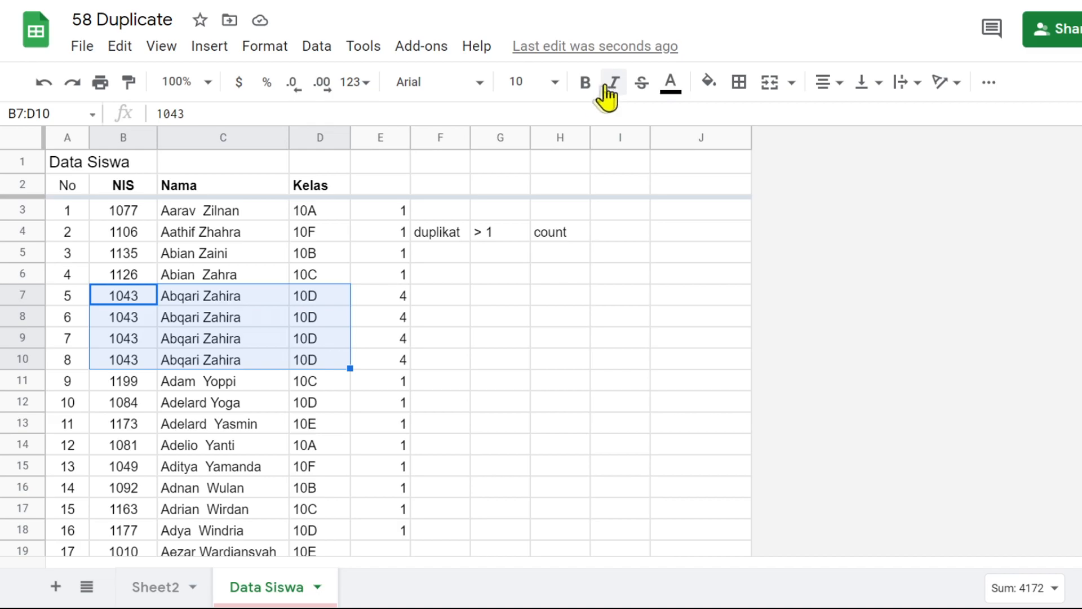
{"action": "left_click", "coordinate": [677, 88]}
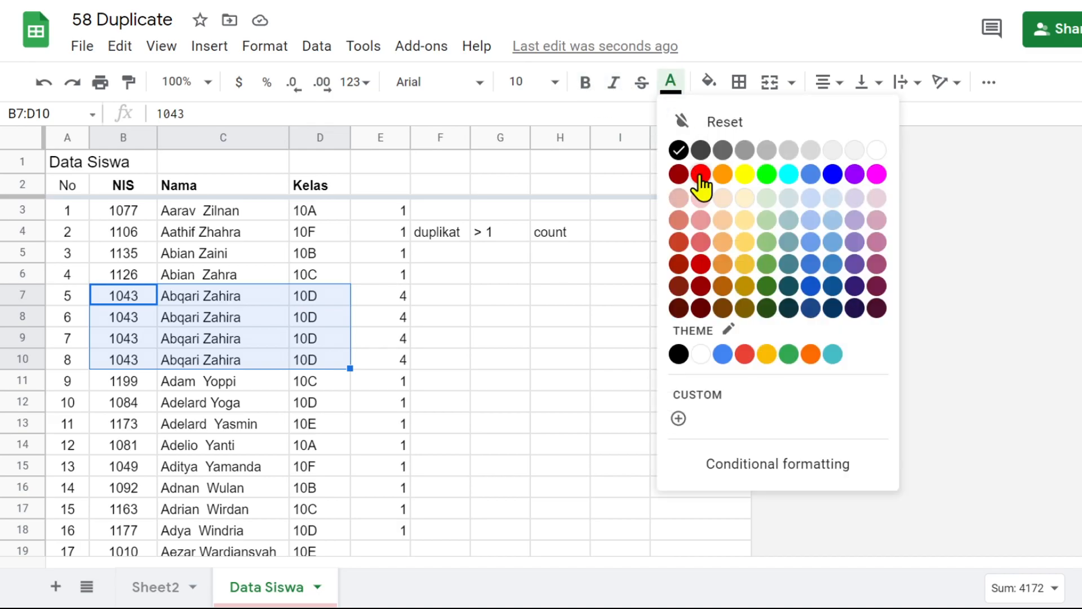
{"action": "left_click", "coordinate": [698, 174]}
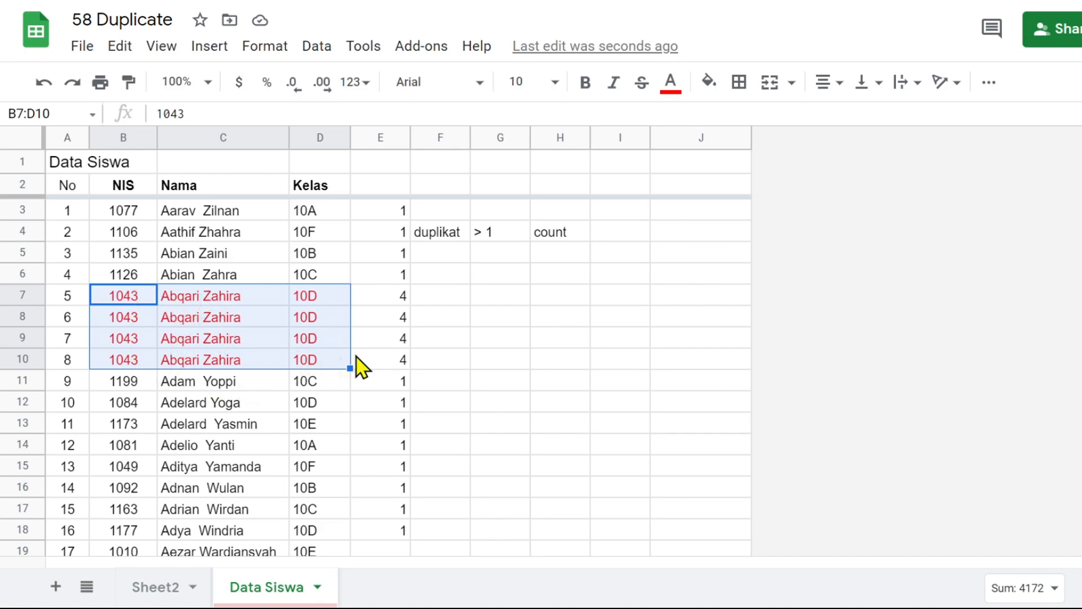
{"action": "left_click", "coordinate": [434, 345]}
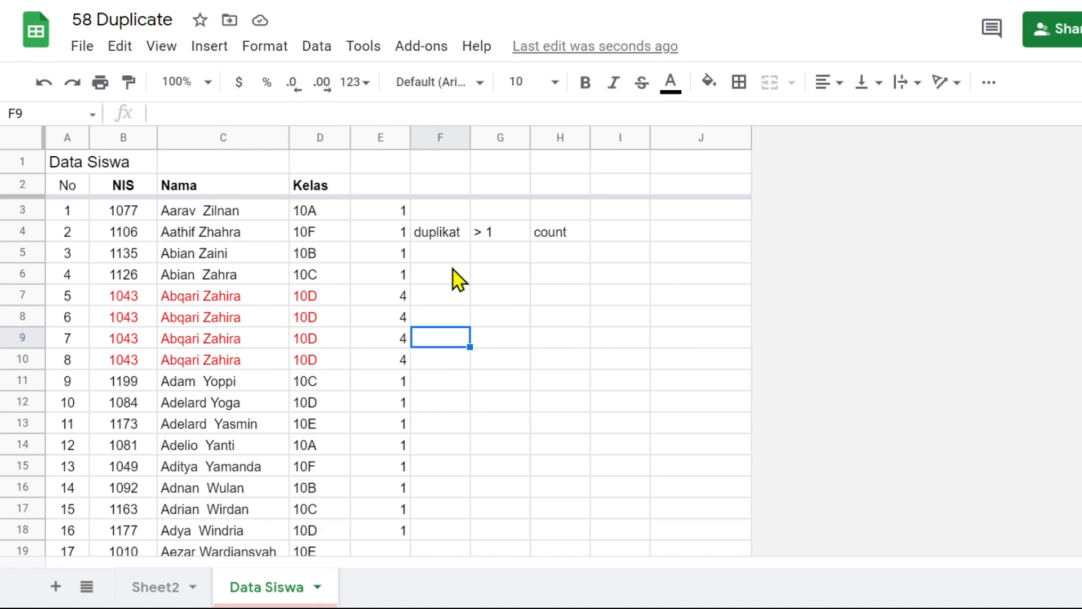
Clear the notes in F4:H4 and the copied formulas in E4:E18
{"action": "left_click_drag", "start_coordinate": [428, 238], "coordinate": [568, 240]}
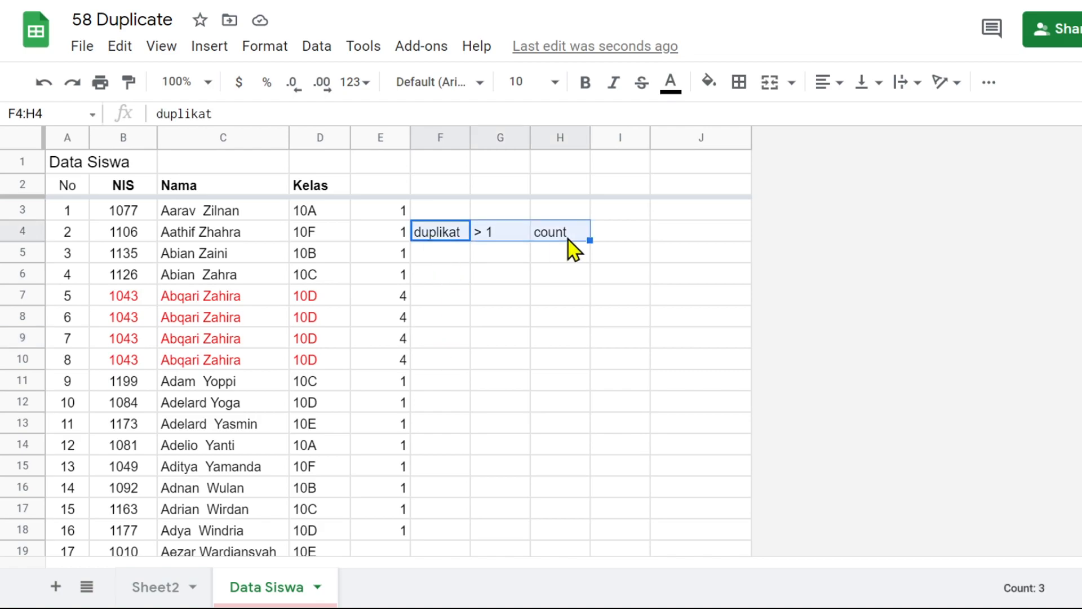
{"action": "key", "text": "Delete"}
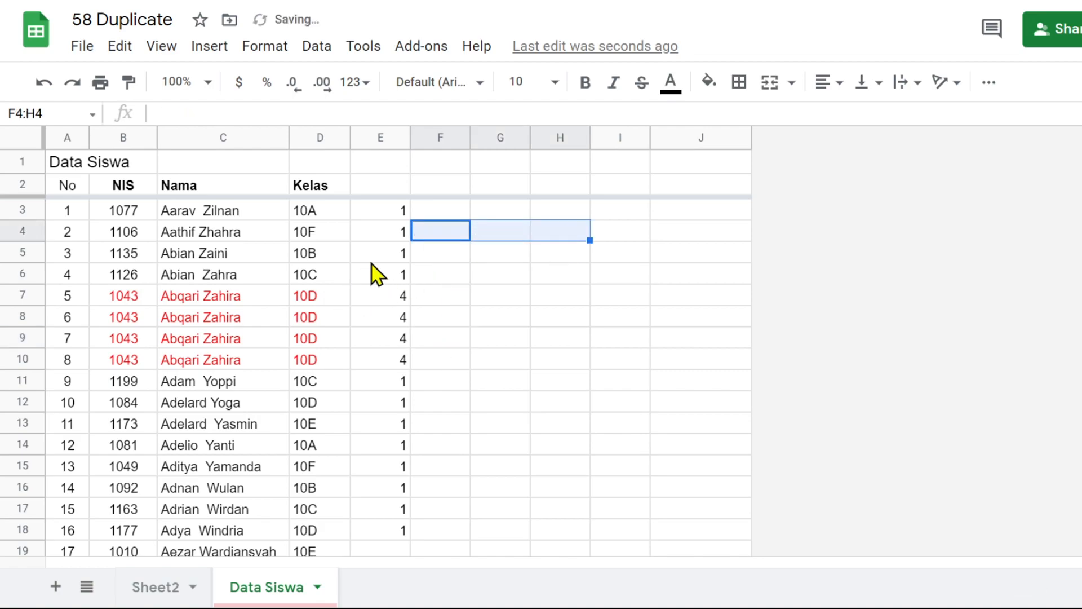
{"action": "left_click_drag", "start_coordinate": [398, 240], "coordinate": [404, 542]}
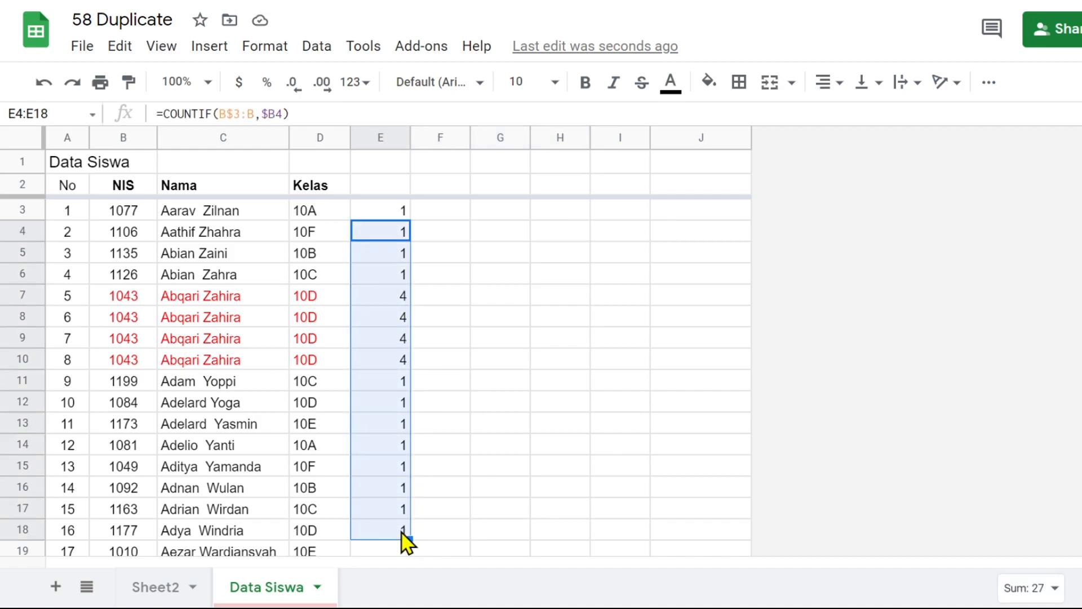
{"action": "key", "text": "Delete"}
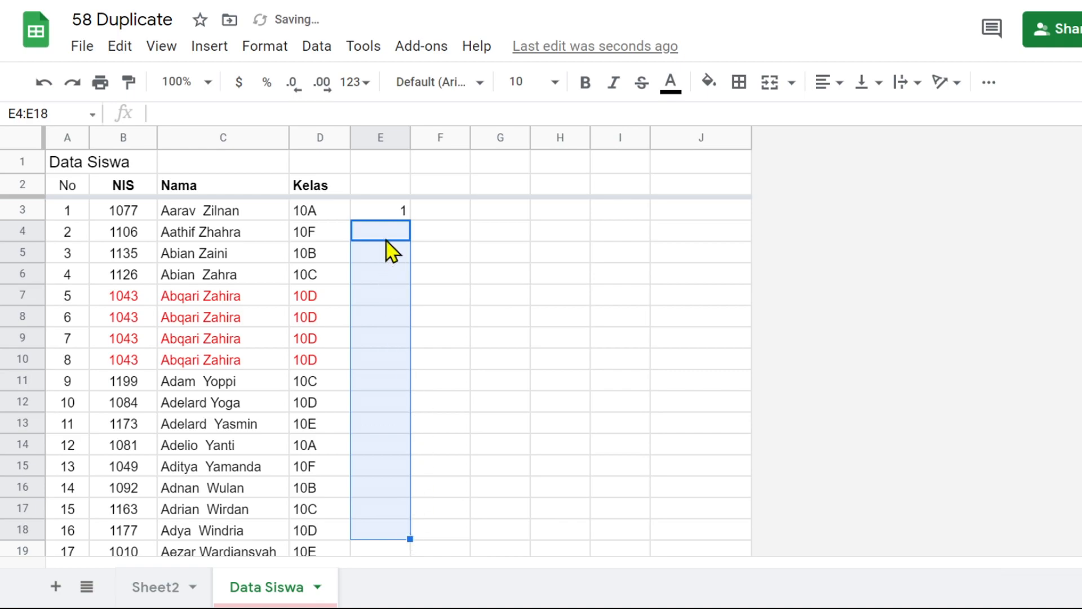
Change the formula in E3 to =ArrayFormula(COUNTIF(B$3:B,$B3:B)) so that it counts every NIS in the column
{"action": "left_click", "coordinate": [386, 215]}
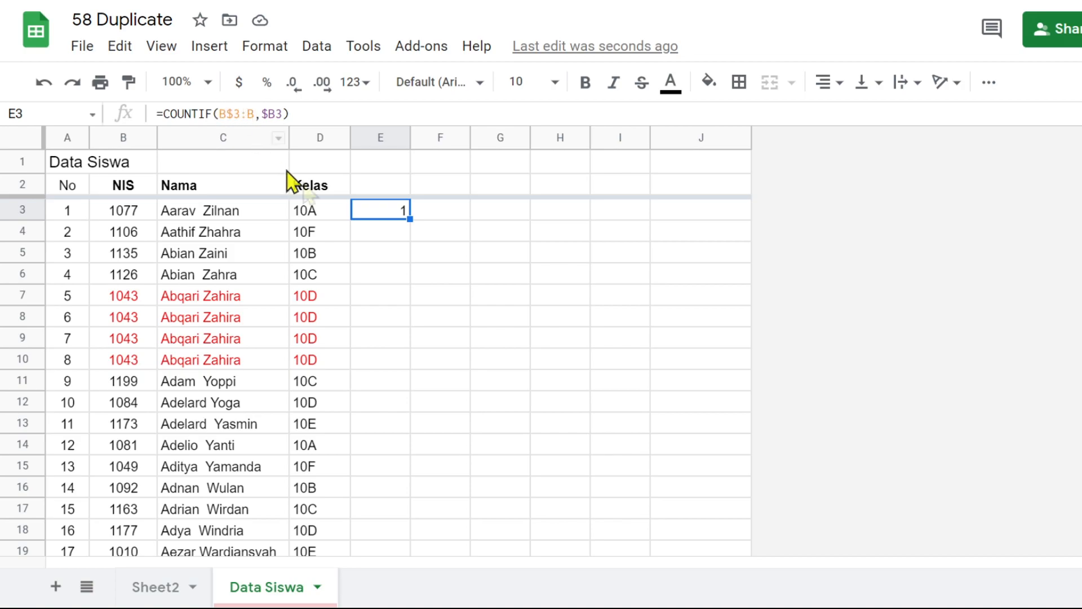
{"action": "left_click", "coordinate": [148, 216]}
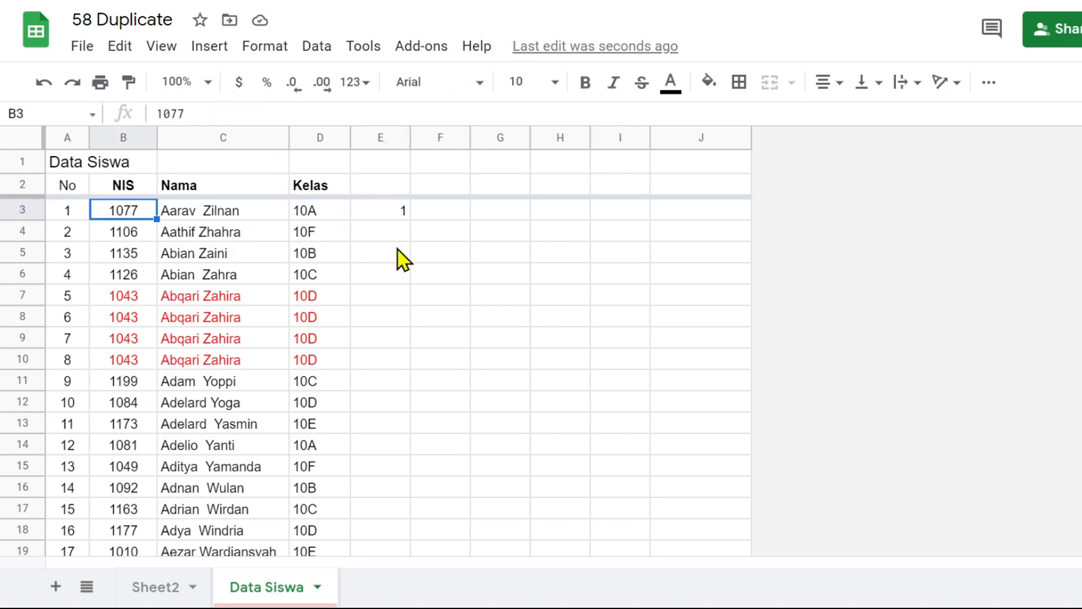
{"action": "left_click", "coordinate": [400, 217]}
{"action": "left_click", "coordinate": [282, 113]}
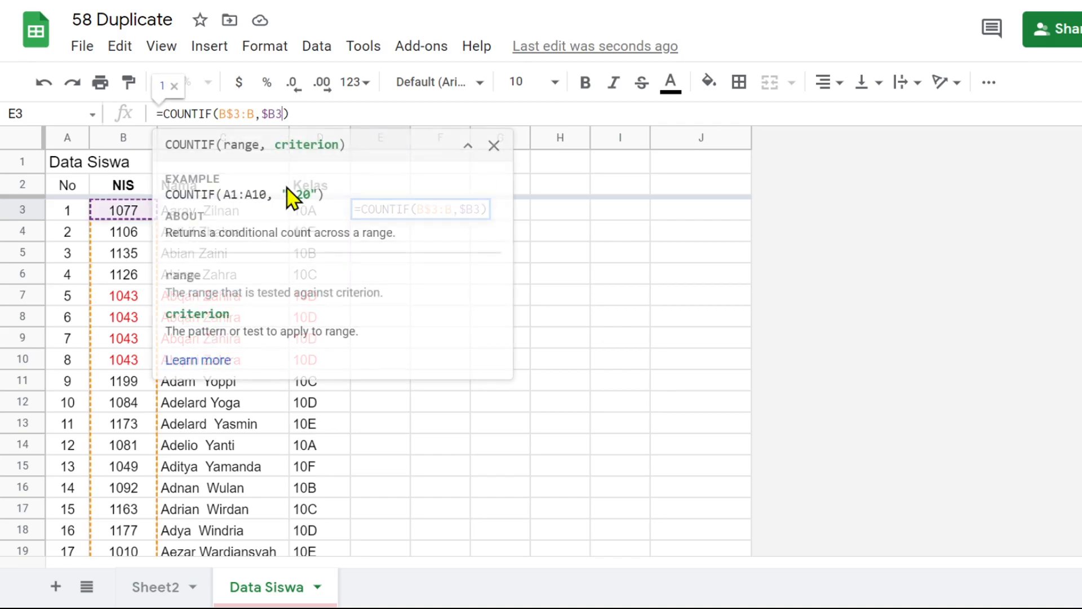
{"action": "type", "text": ":"}
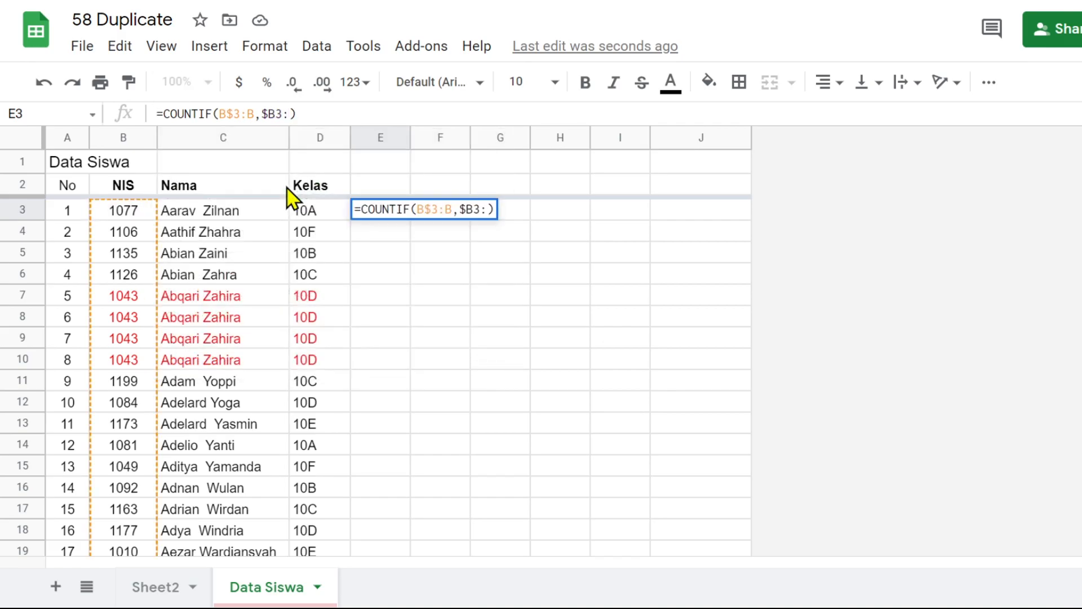
{"action": "type", "text": "B"}
{"action": "left_click", "coordinate": [376, 112]}
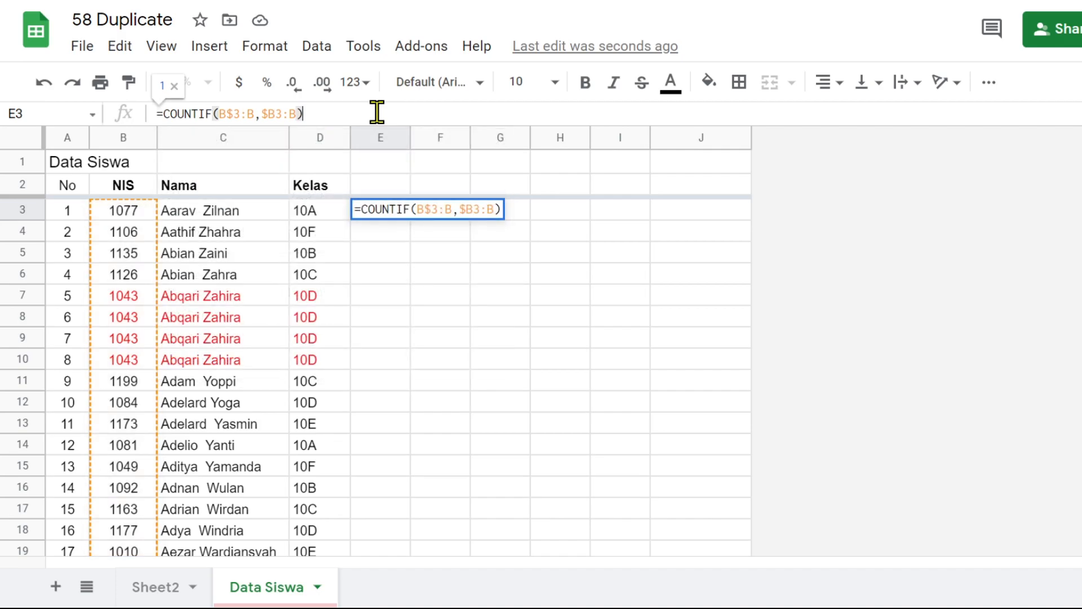
{"action": "key", "text": "ctrl+shift+Return"}
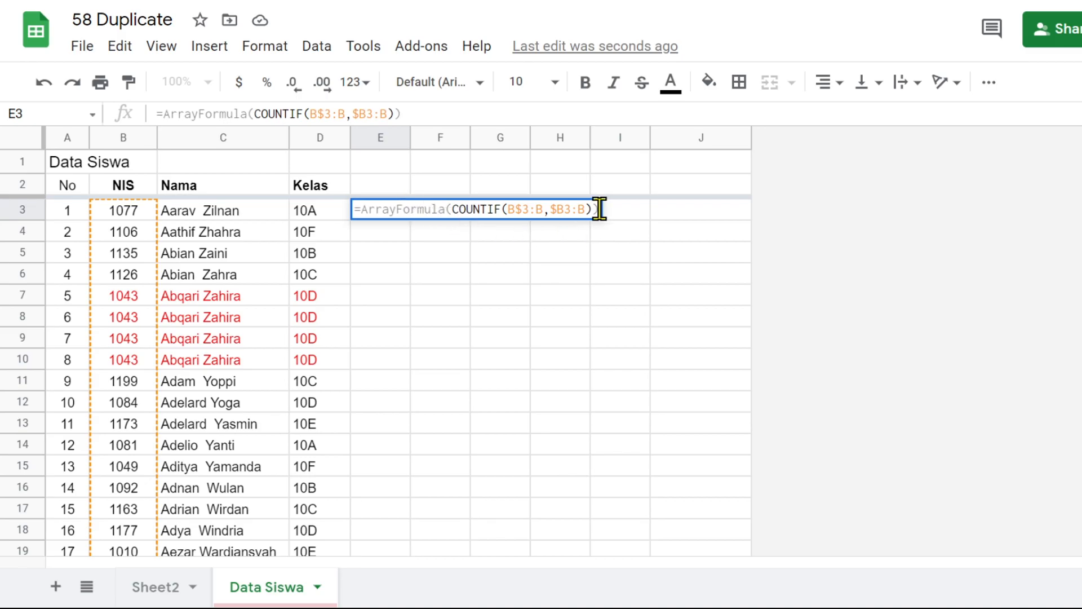
{"action": "key", "text": "Return"}
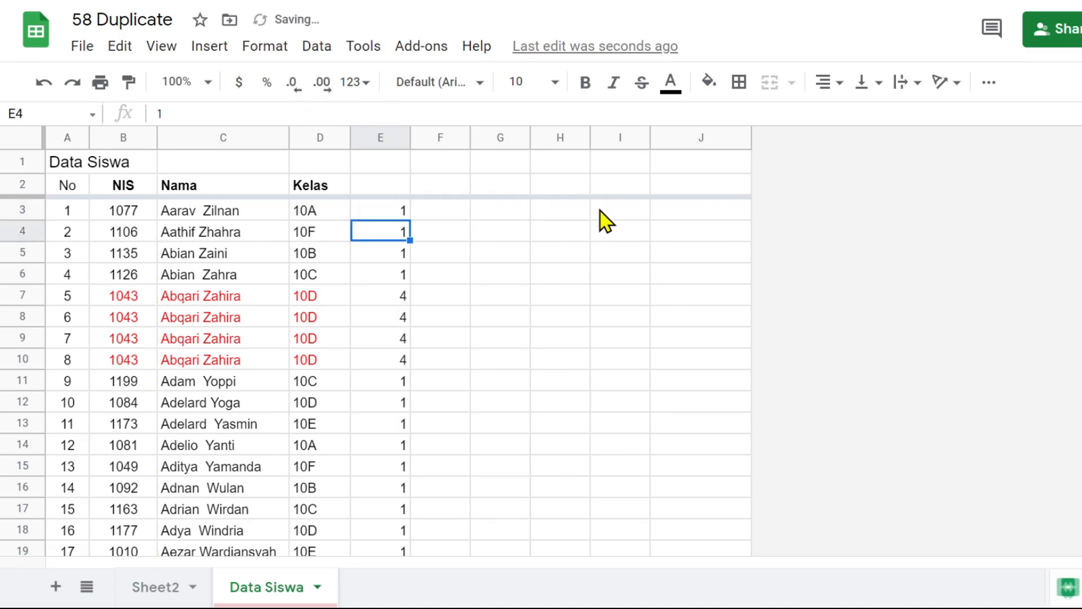
Examine the counts in column E from the first student down to the empty rows below the list
{"action": "left_click", "coordinate": [389, 217]}
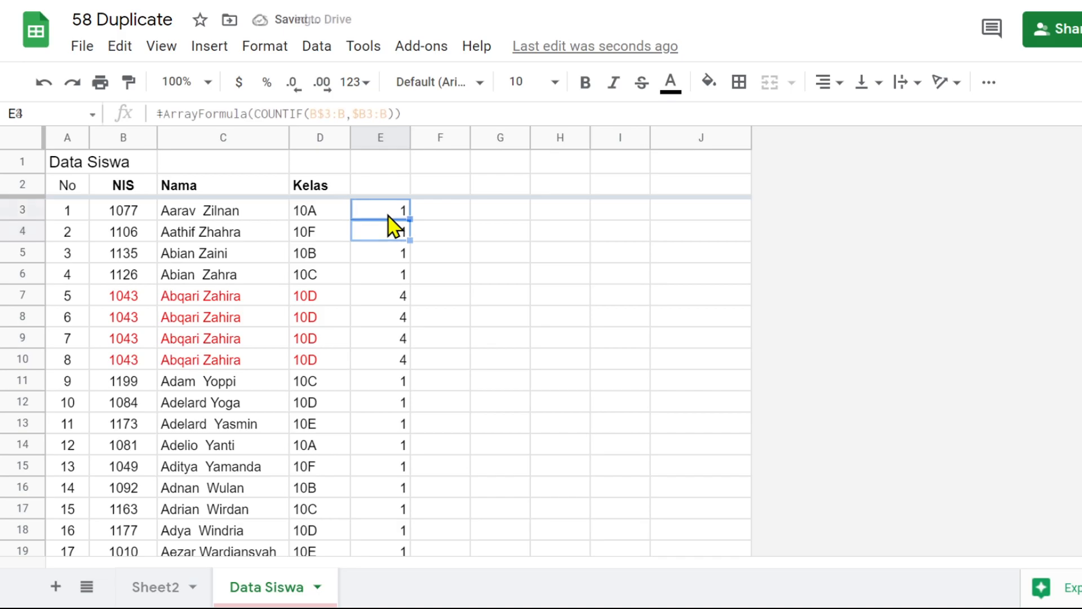
{"action": "scroll", "coordinate": [389, 401], "scroll_direction": "down", "scroll_amount": 5}
{"action": "scroll", "coordinate": [389, 402], "scroll_direction": "down", "scroll_amount": 20}
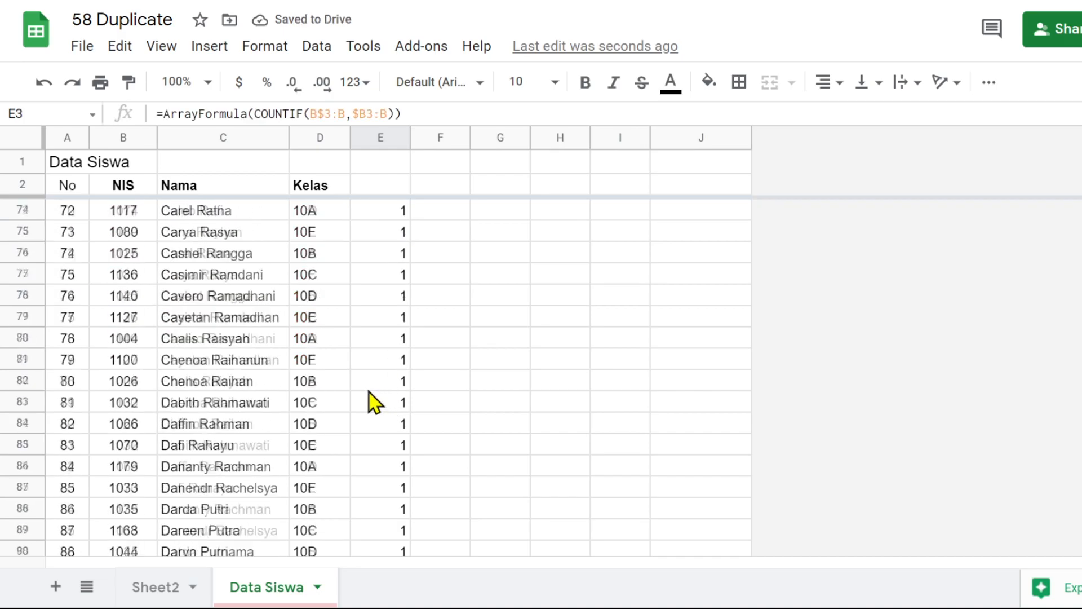
{"action": "scroll", "coordinate": [374, 403], "scroll_direction": "down", "scroll_amount": 14}
{"action": "scroll", "coordinate": [374, 402], "scroll_direction": "up", "scroll_amount": 2}
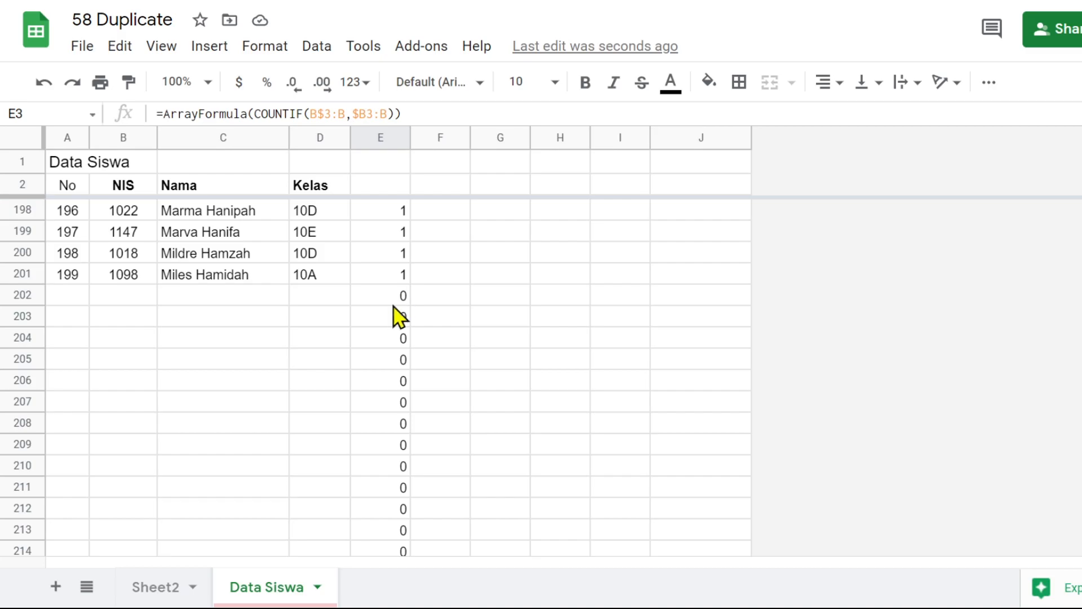
{"action": "scroll", "coordinate": [366, 278], "scroll_direction": "up", "scroll_amount": 20}
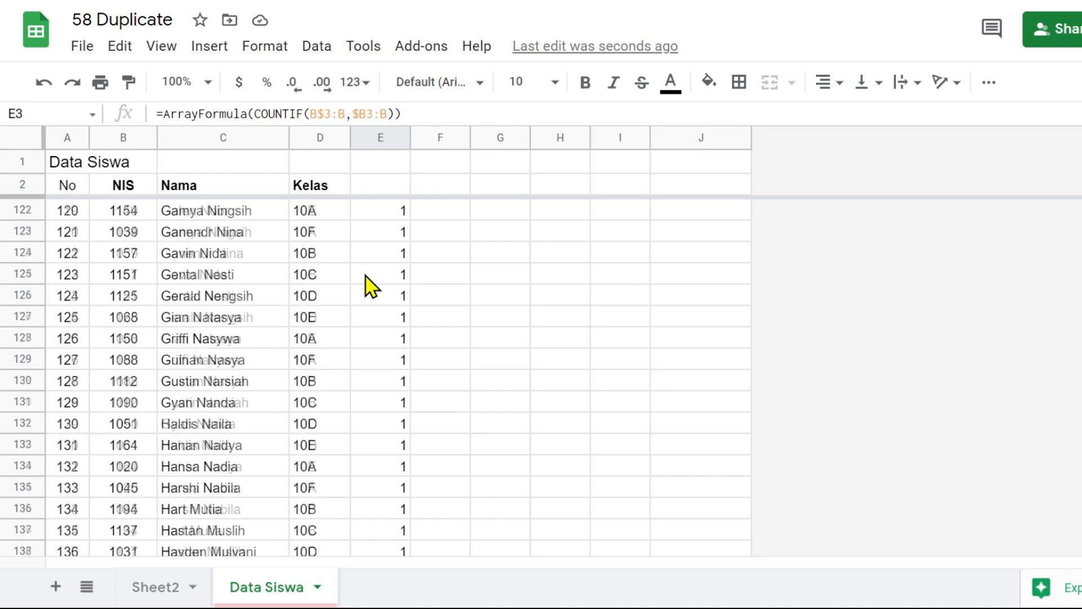
{"action": "scroll", "coordinate": [366, 278], "scroll_direction": "up", "scroll_amount": 17}
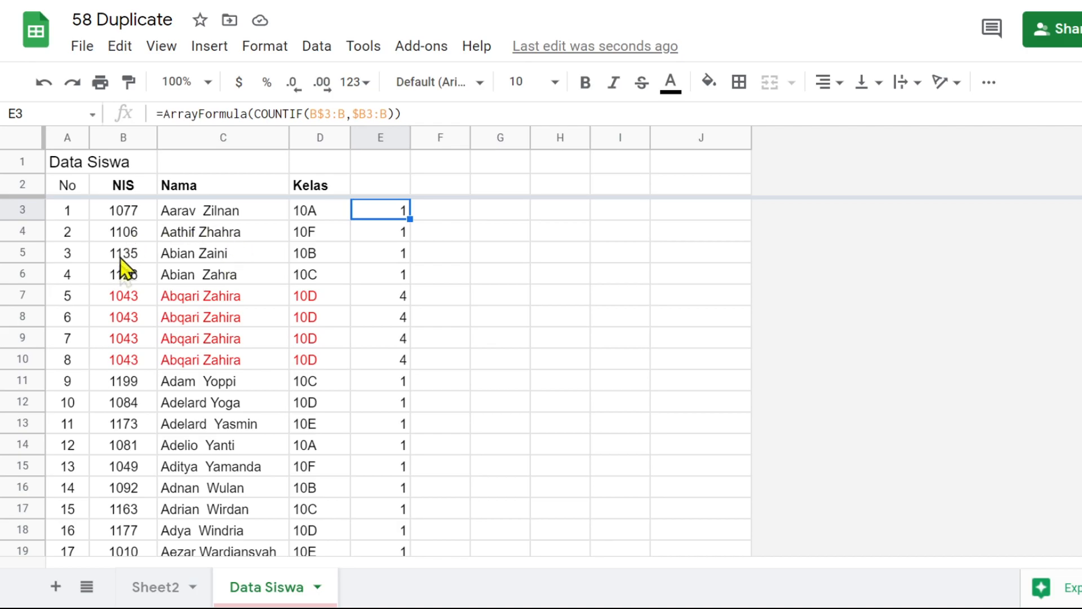
Read the second topic in the DUPLICATES list on Sheet2 and return to Data Siswa to select the duplicate rows B7:D10
{"action": "left_click", "coordinate": [160, 587]}
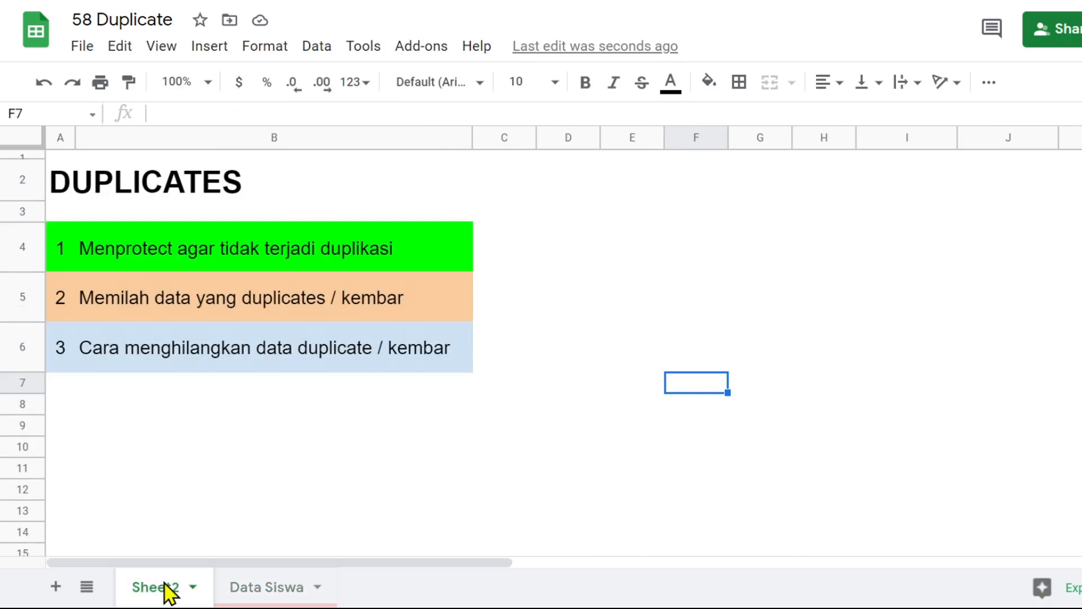
{"action": "left_click", "coordinate": [97, 308]}
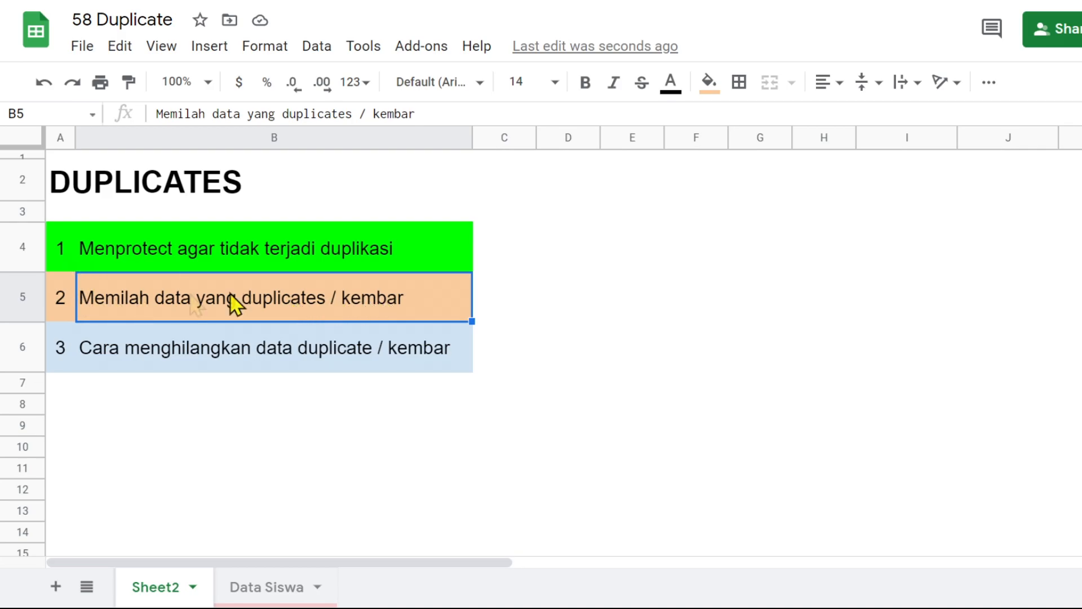
{"action": "left_click", "coordinate": [270, 589]}
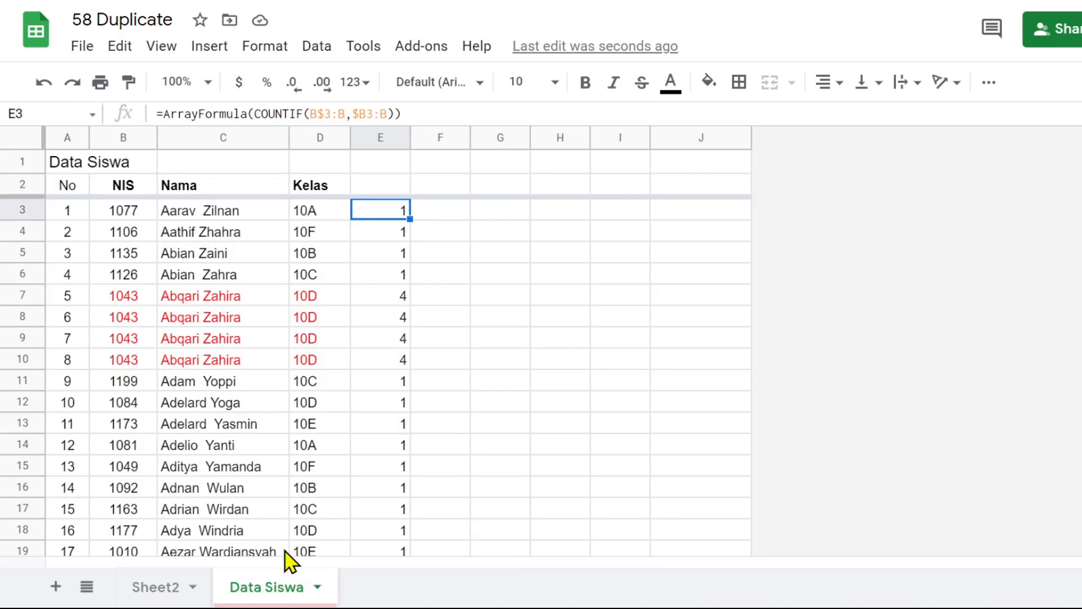
{"action": "left_click", "coordinate": [155, 297]}
{"action": "left_click_drag", "start_coordinate": [158, 304], "coordinate": [309, 366]}
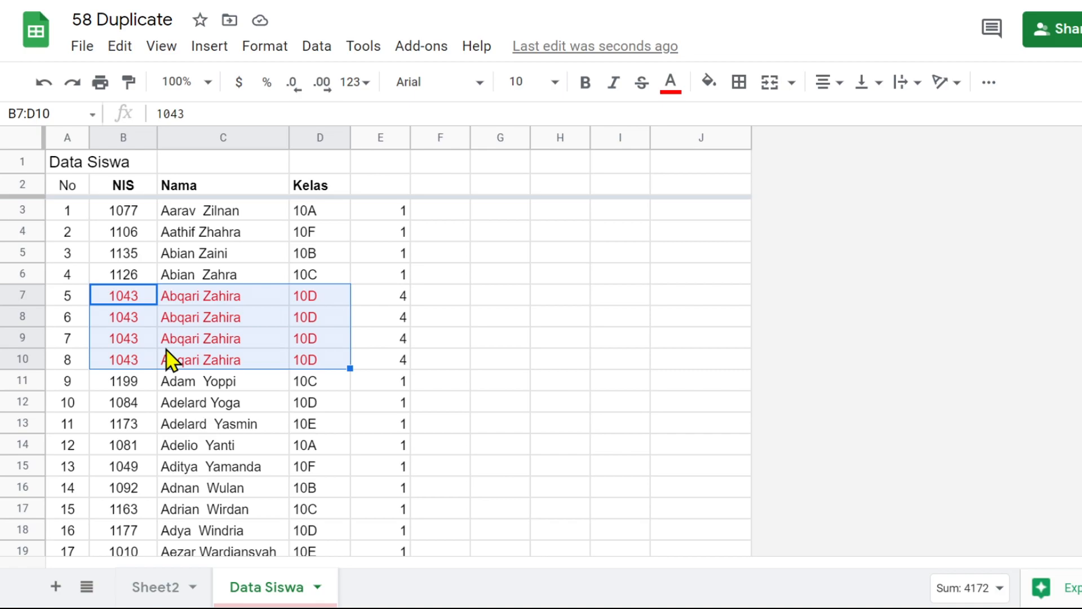
{"action": "left_click", "coordinate": [223, 255]}
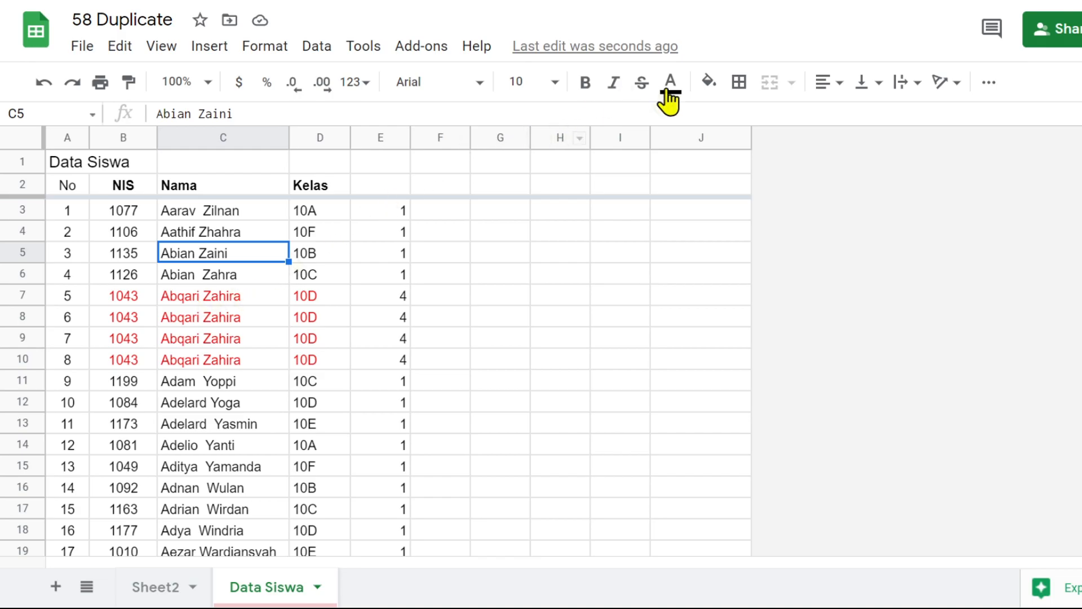
{"action": "left_click", "coordinate": [711, 85]}
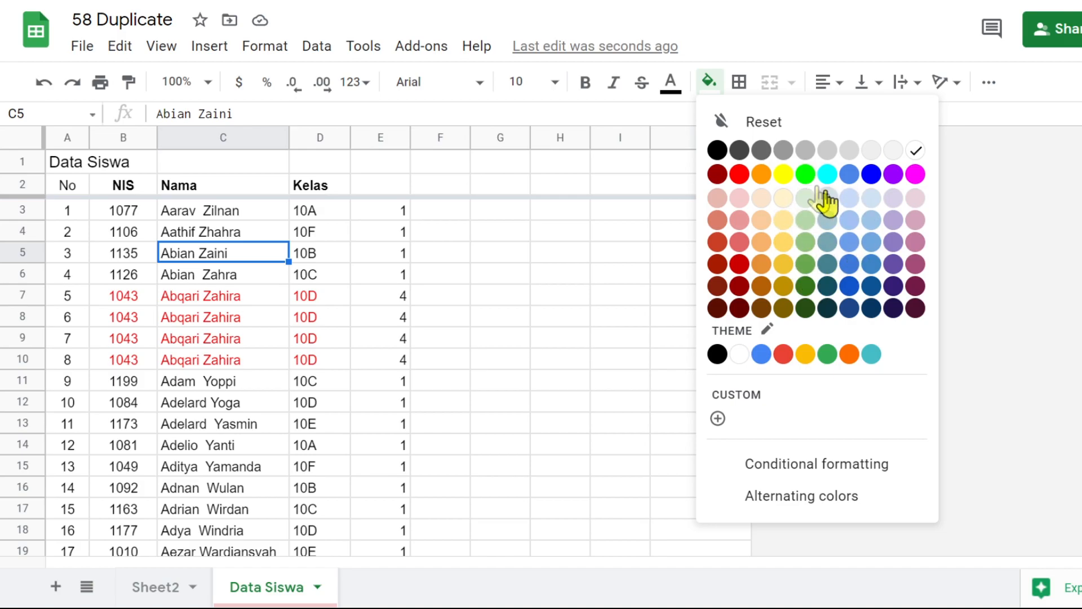
{"action": "left_click", "coordinate": [348, 300]}
Change the text color of the duplicate rows B7:D10 to black
{"action": "left_click_drag", "start_coordinate": [127, 305], "coordinate": [337, 372]}
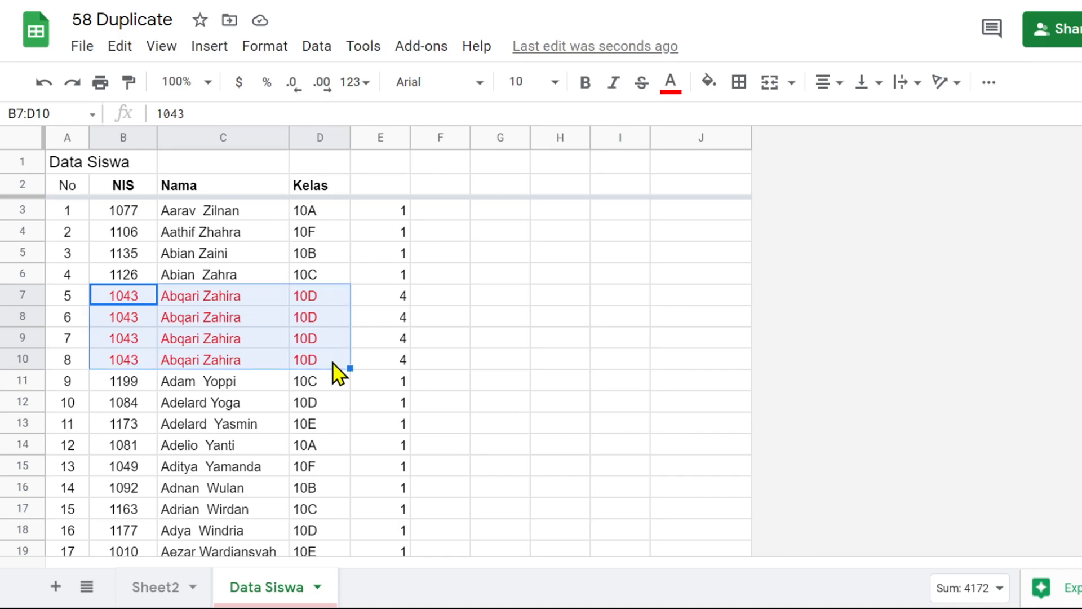
{"action": "left_click", "coordinate": [668, 91]}
{"action": "left_click", "coordinate": [679, 150]}
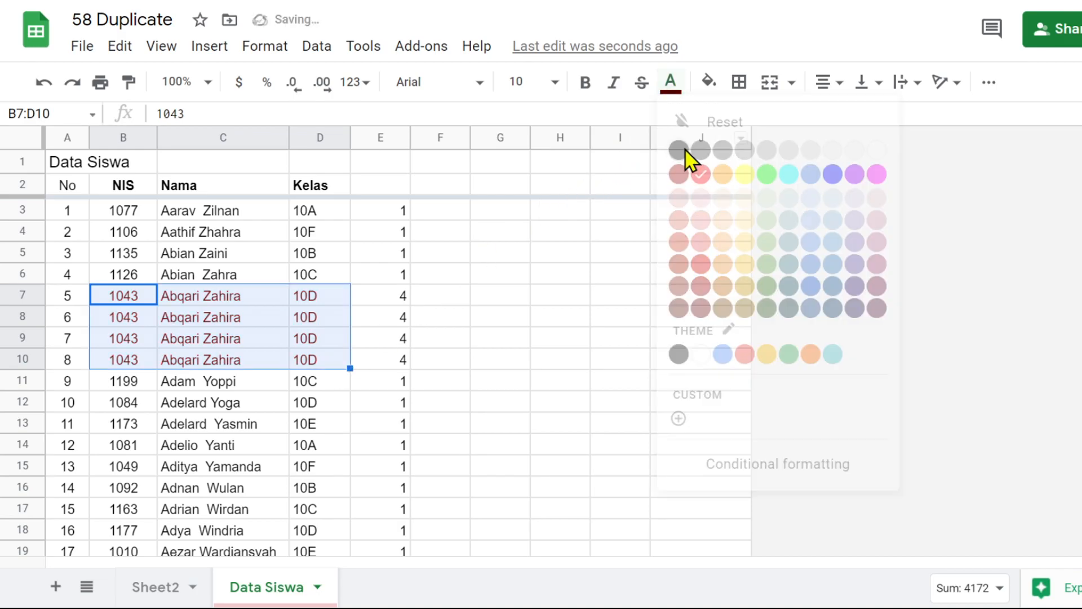
{"action": "left_click", "coordinate": [192, 325]}
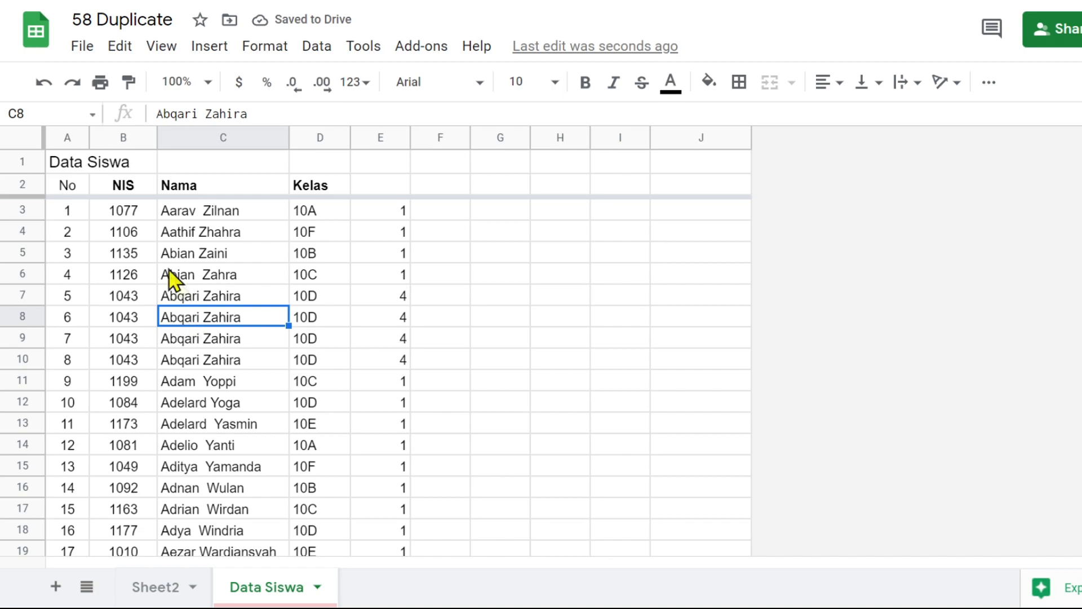
Select the whole student data range B3:D201, from the first NIS to the last Kelas entry
{"action": "left_click", "coordinate": [122, 212]}
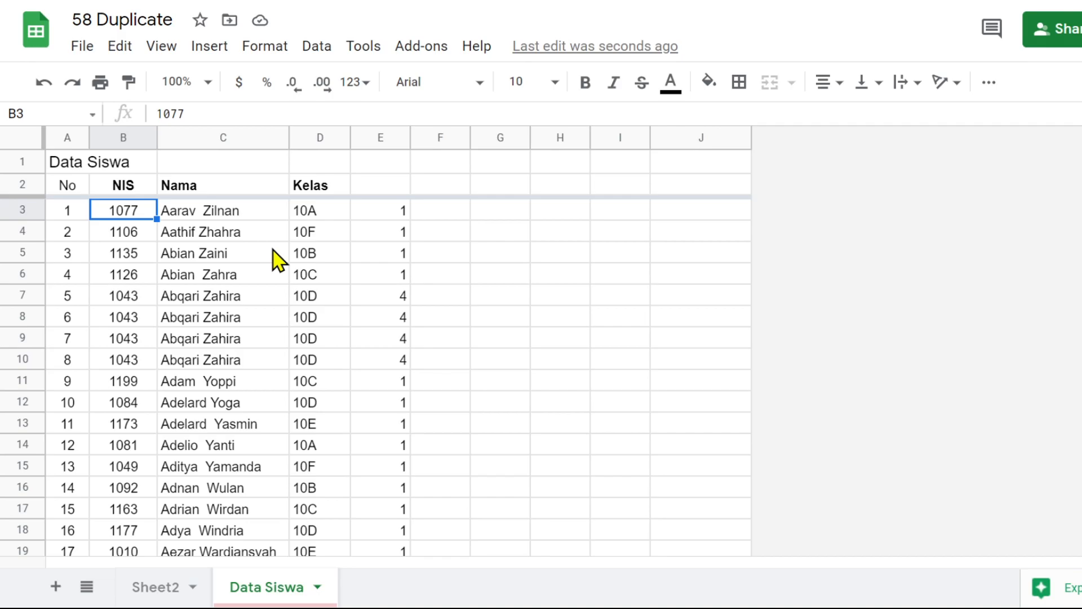
{"action": "scroll", "coordinate": [314, 261], "scroll_direction": "down", "scroll_amount": 13}
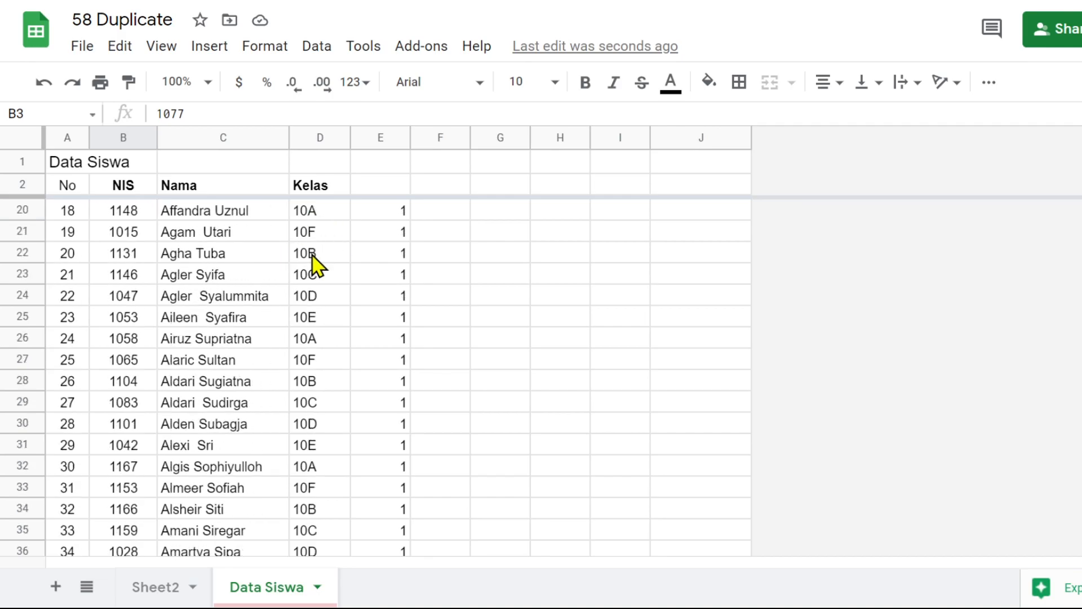
{"action": "scroll", "coordinate": [314, 276], "scroll_direction": "down", "scroll_amount": 20}
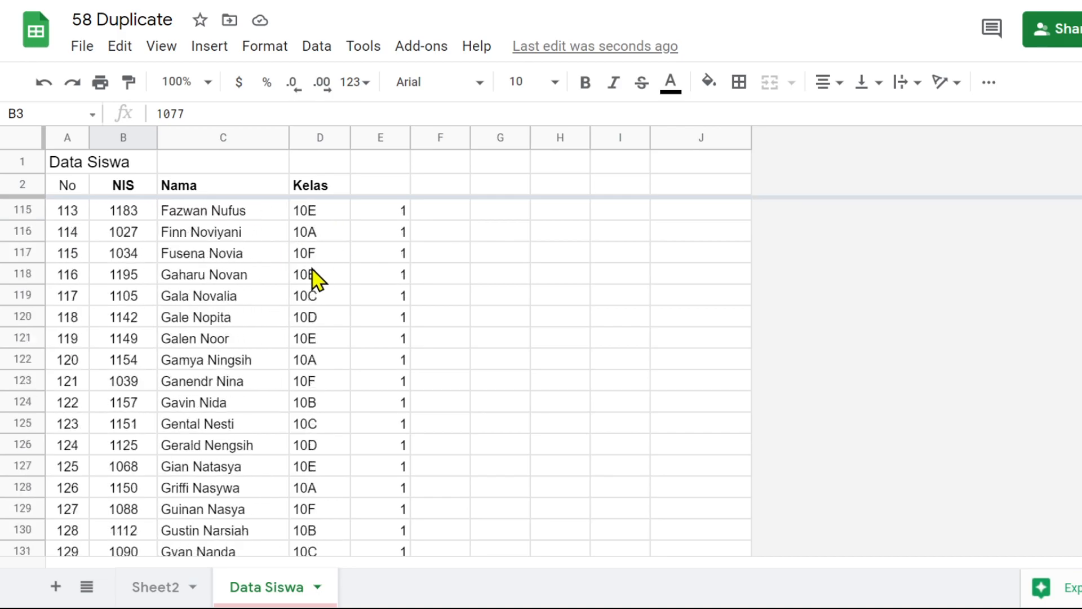
{"action": "scroll", "coordinate": [314, 277], "scroll_direction": "down", "scroll_amount": 10}
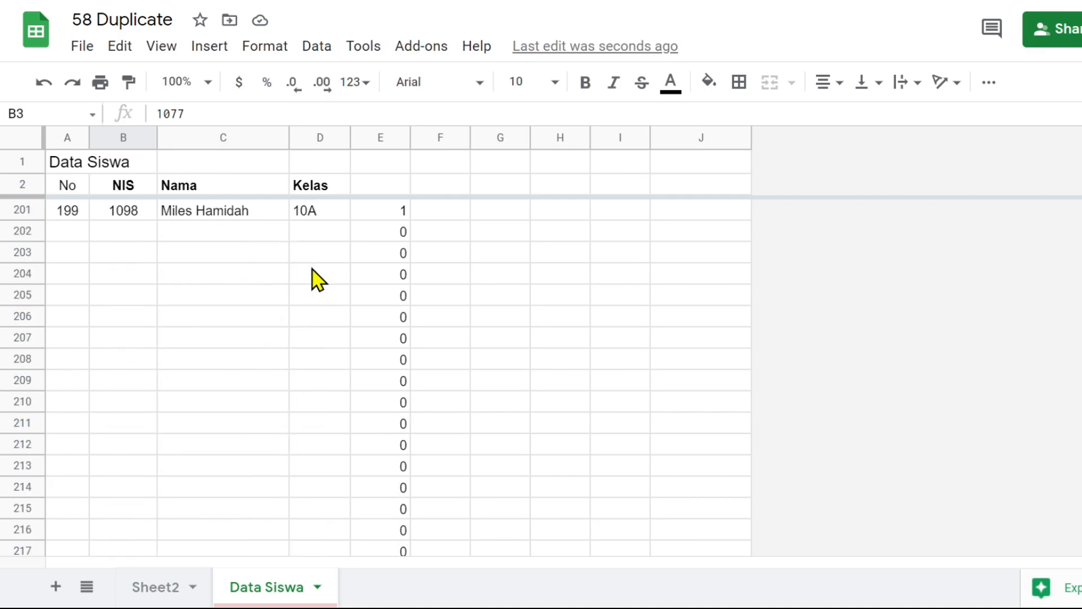
{"action": "scroll", "coordinate": [316, 276], "scroll_direction": "up", "scroll_amount": 4}
{"action": "scroll", "coordinate": [319, 276], "scroll_direction": "up", "scroll_amount": 1}
{"action": "left_click", "coordinate": [324, 379], "text": "shift"}
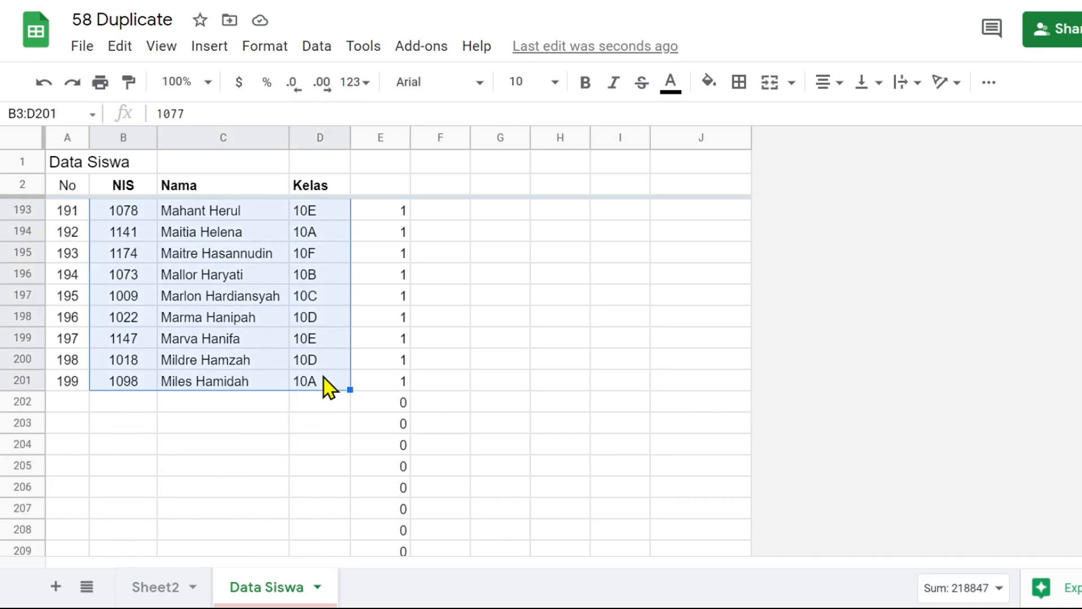
{"action": "scroll", "coordinate": [325, 380], "scroll_direction": "up", "scroll_amount": 20}
{"action": "scroll", "coordinate": [325, 380], "scroll_direction": "up", "scroll_amount": 20}
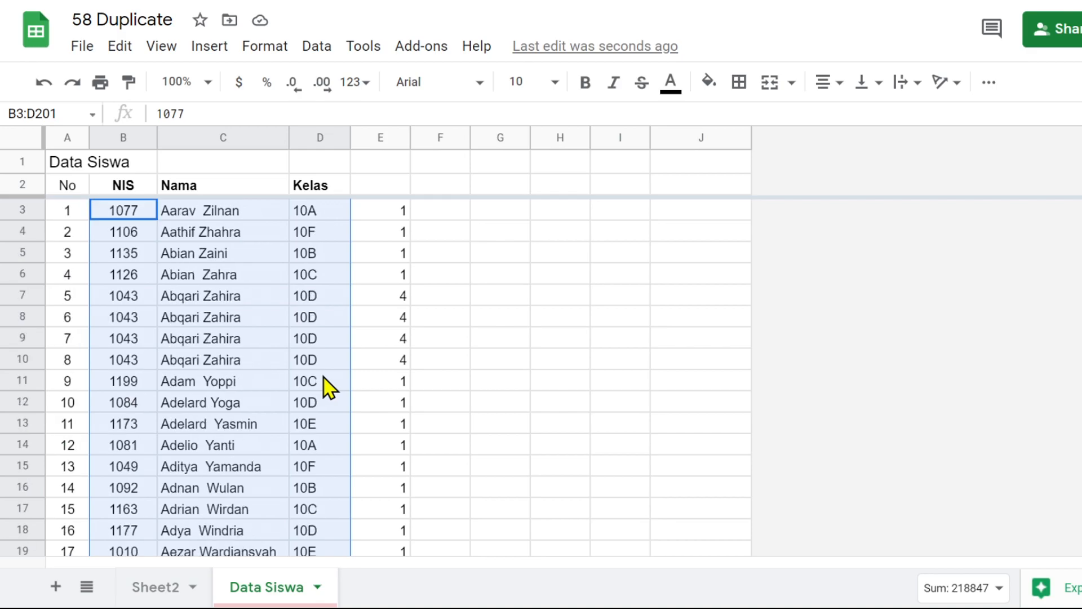
Start a conditional formatting rule for B3:D201 with the condition "Custom formula is"
{"action": "left_click", "coordinate": [262, 51]}
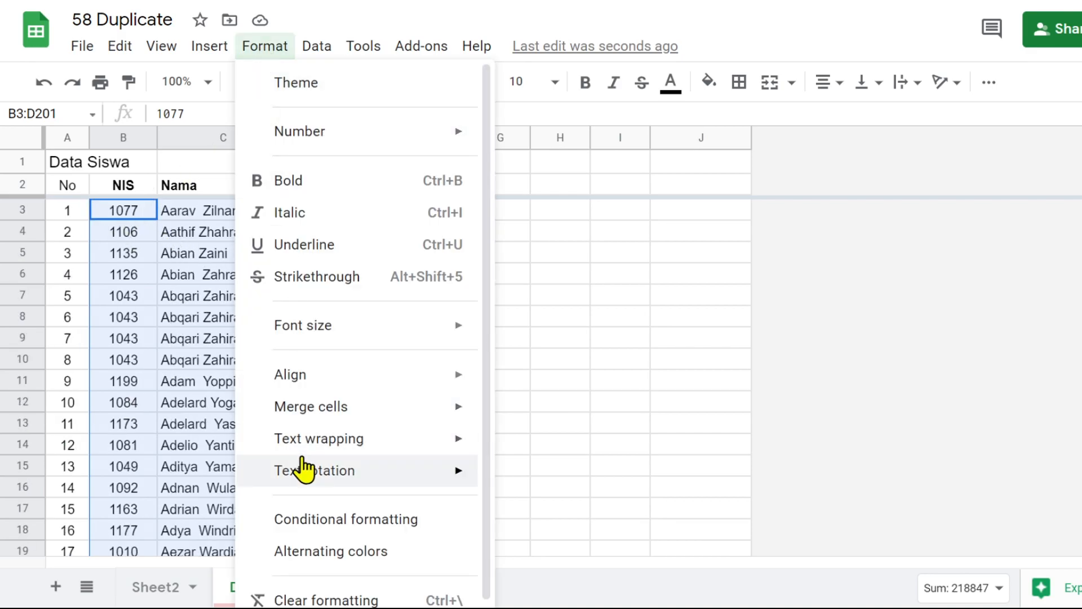
{"action": "left_click", "coordinate": [354, 517]}
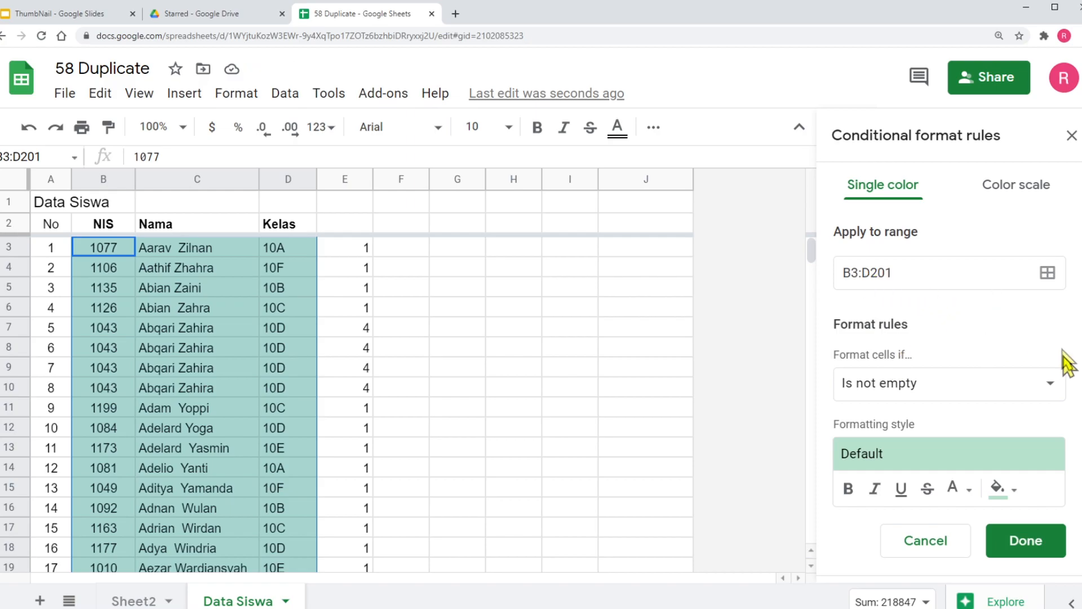
{"action": "left_click", "coordinate": [1050, 387]}
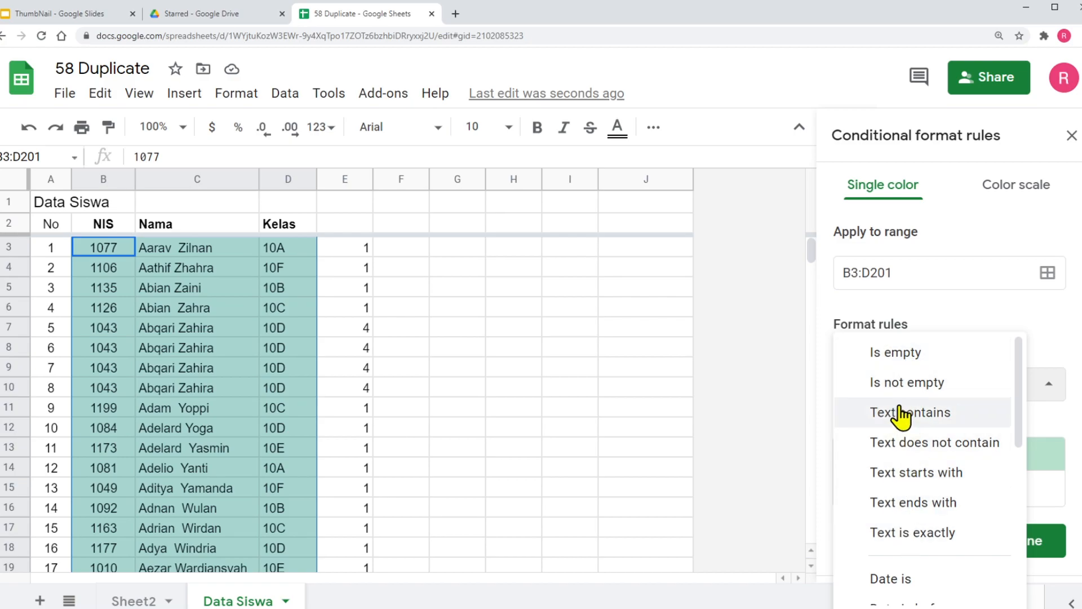
{"action": "scroll", "coordinate": [902, 416], "scroll_direction": "down", "scroll_amount": 4}
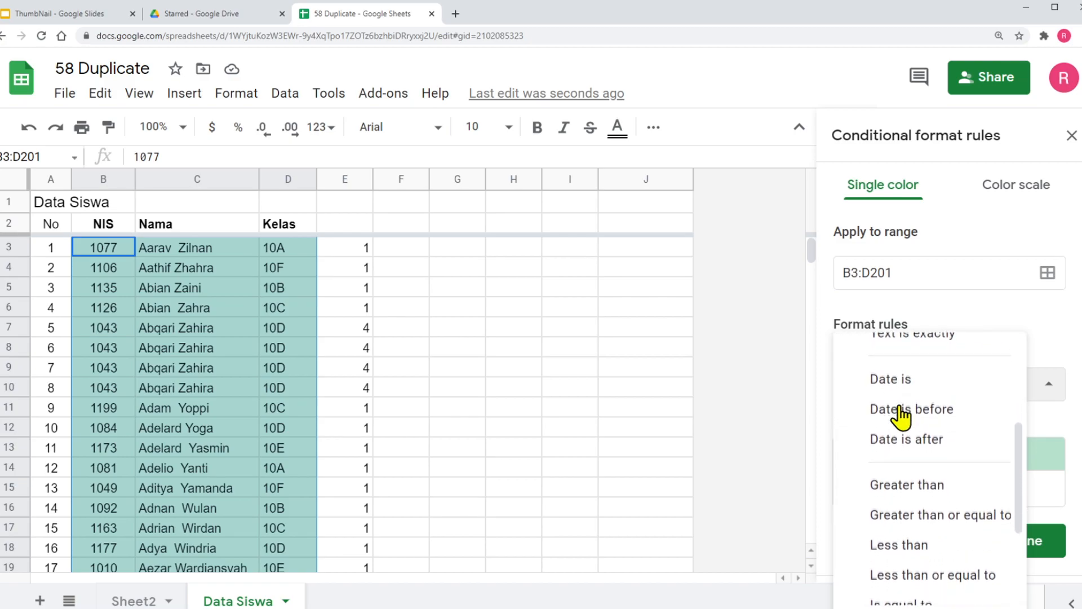
{"action": "scroll", "coordinate": [901, 416], "scroll_direction": "down", "scroll_amount": 2}
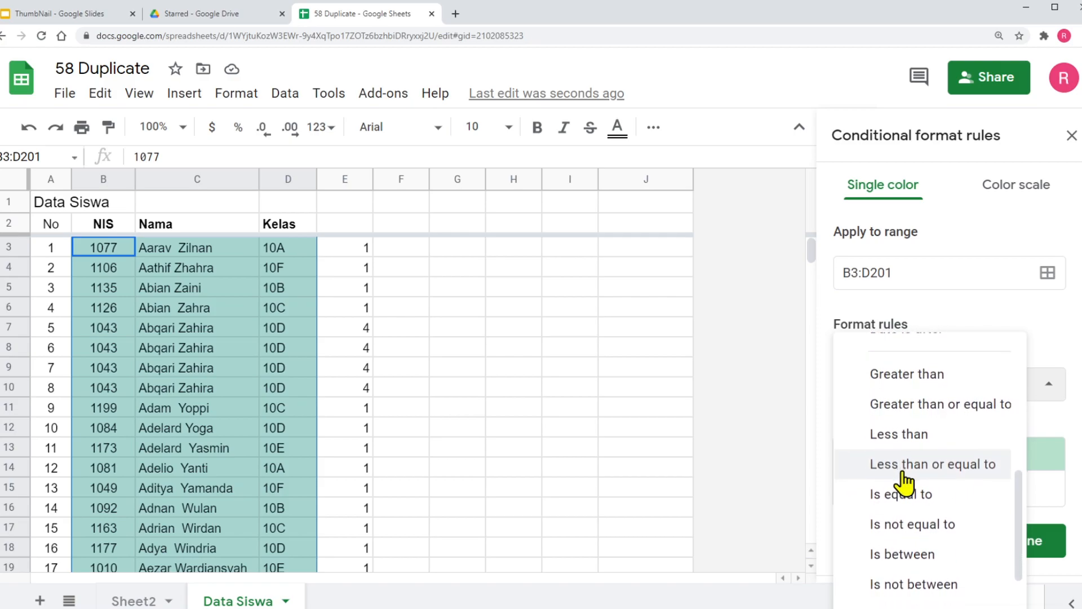
{"action": "scroll", "coordinate": [903, 479], "scroll_direction": "down", "scroll_amount": 1}
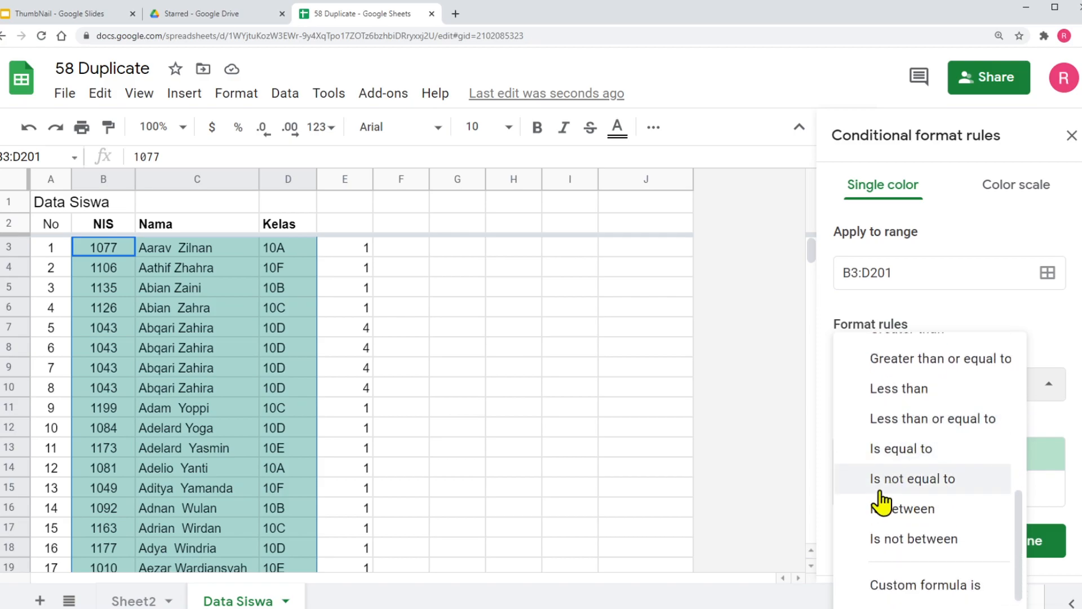
{"action": "left_click", "coordinate": [909, 586]}
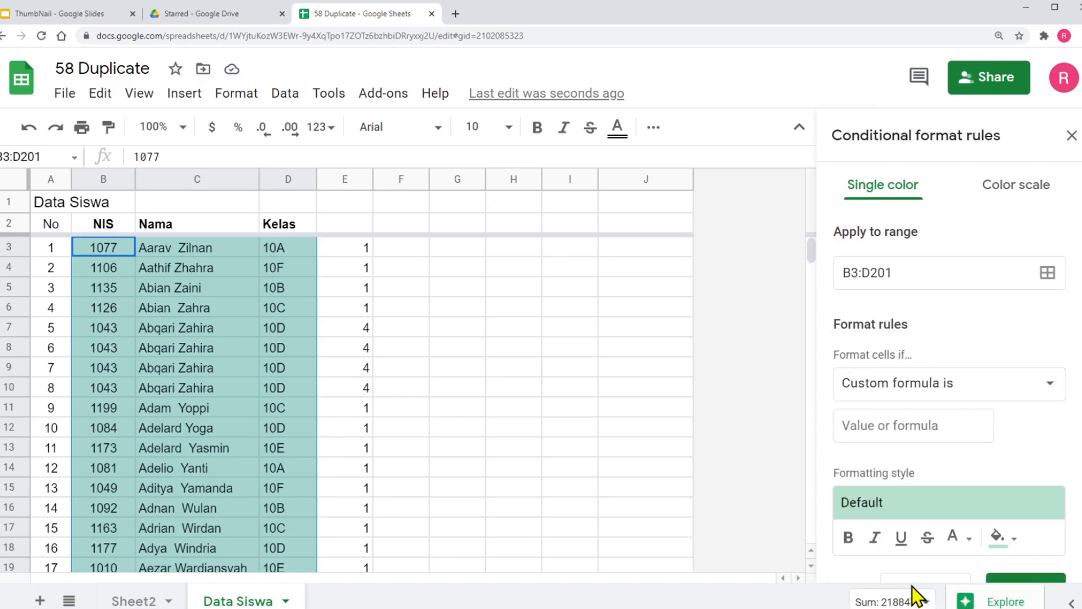
Copy COUNTIF(B$3:B,$B3:B) from the ArrayFormula in E3 into the custom formula of the conditional formatting rule
{"action": "left_click", "coordinate": [857, 424]}
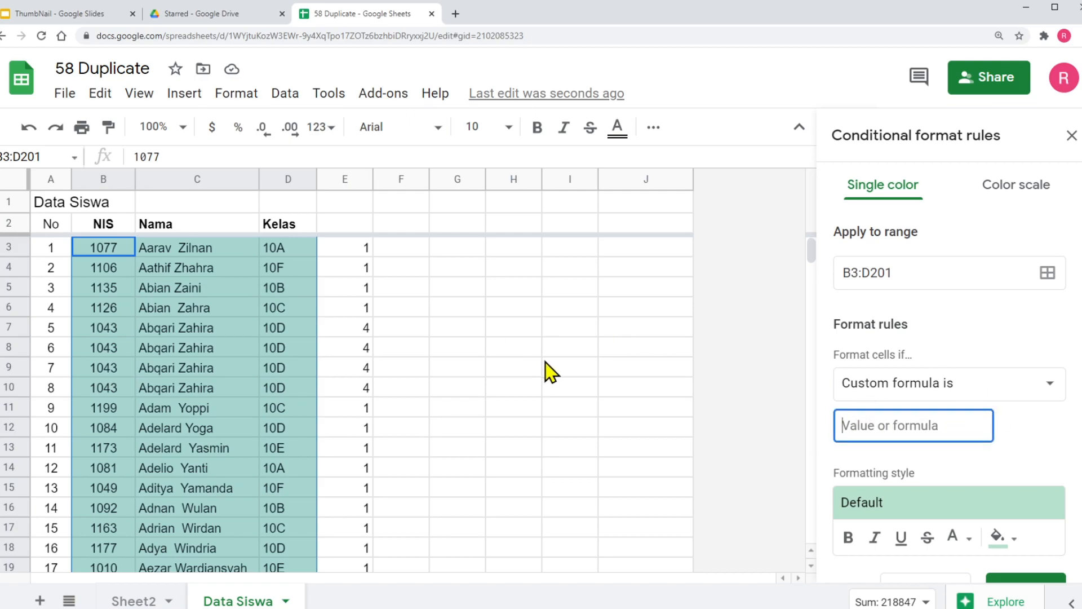
{"action": "left_click", "coordinate": [363, 248]}
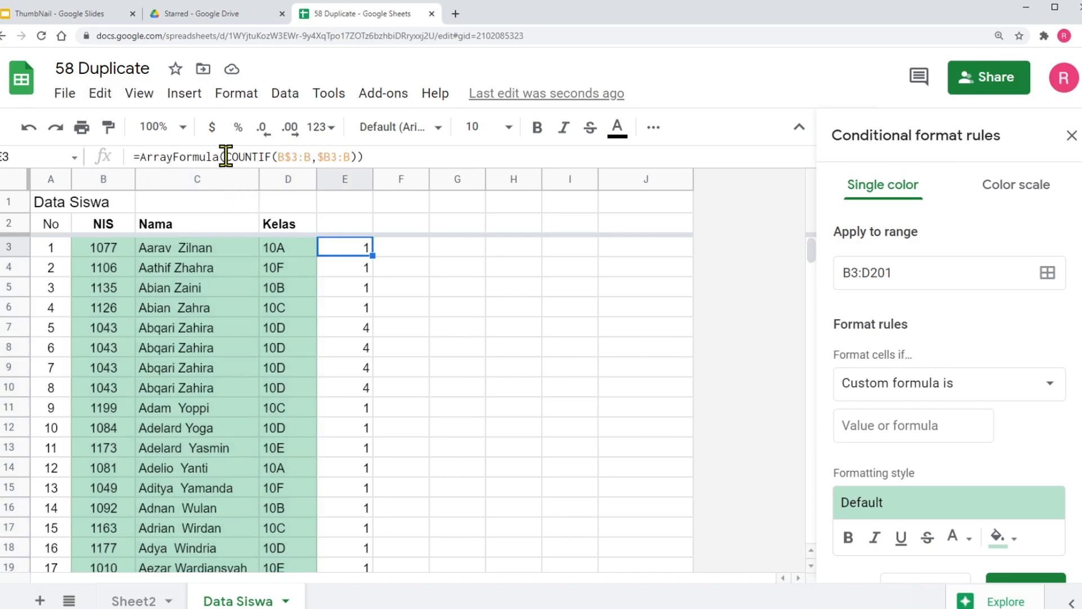
{"action": "left_click_drag", "start_coordinate": [226, 156], "coordinate": [358, 156]}
{"action": "key", "text": "ctrl+c"}
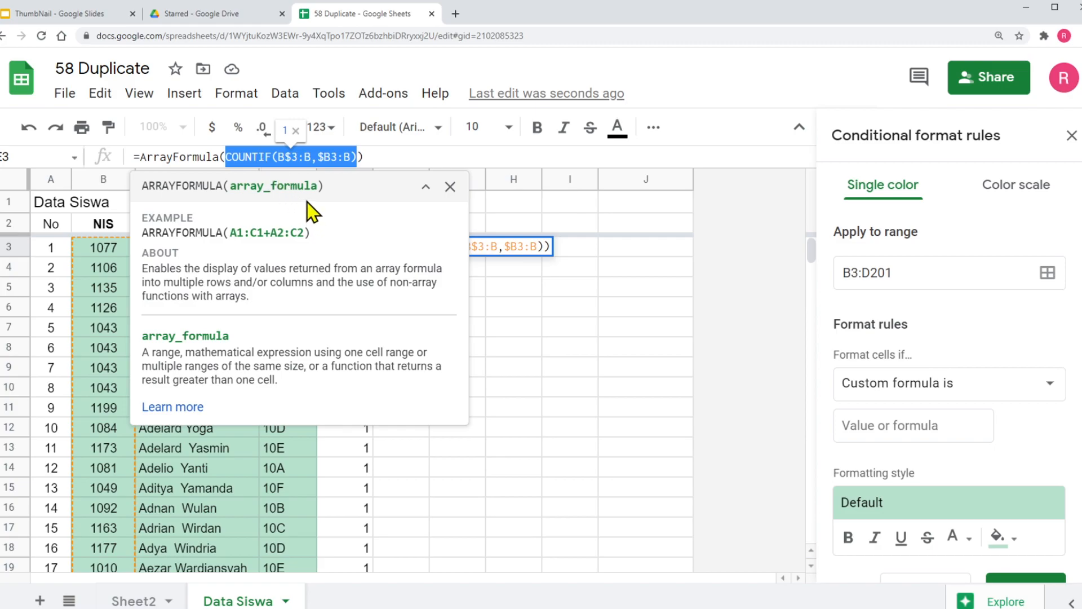
{"action": "left_click", "coordinate": [856, 426]}
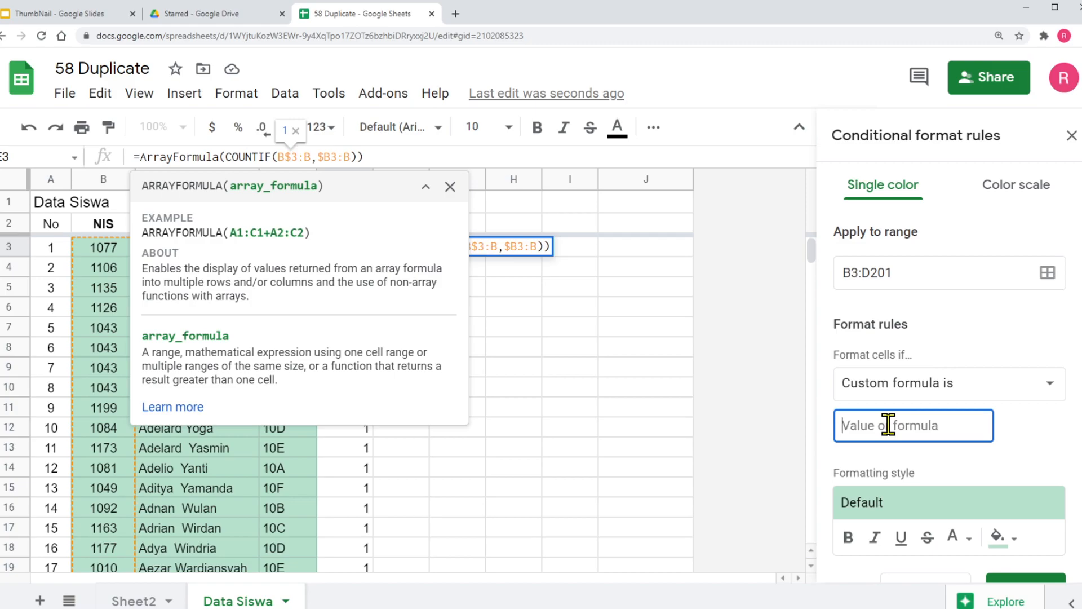
{"action": "key", "text": "ctrl+v"}
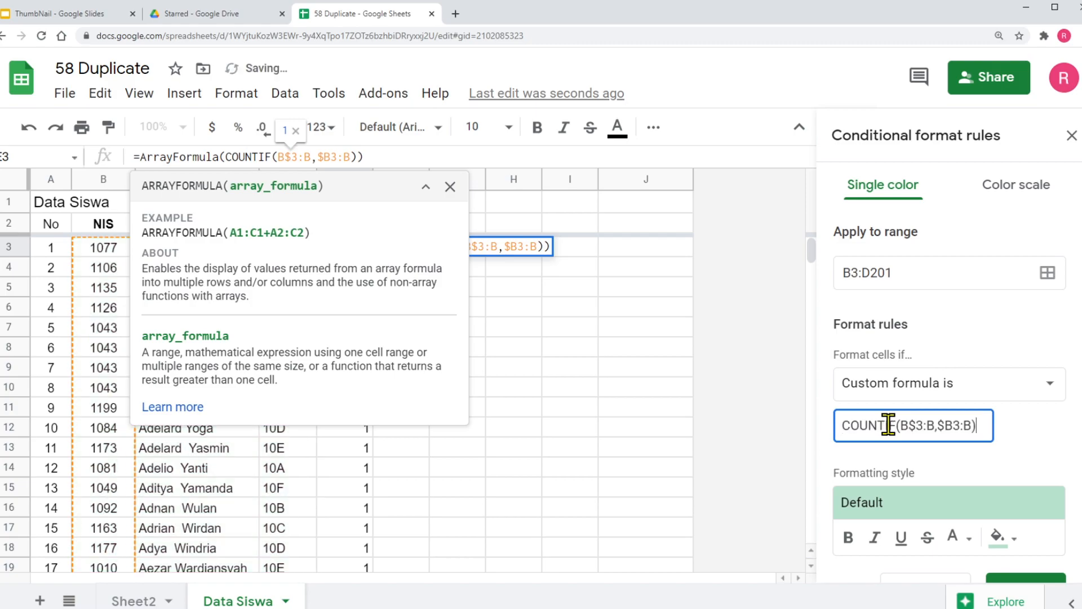
Complete the rule's custom formula as =COUNTIF(B$3:B,$B3:B)>1 and dismiss the function help covering the sheet
{"action": "left_click", "coordinate": [450, 186]}
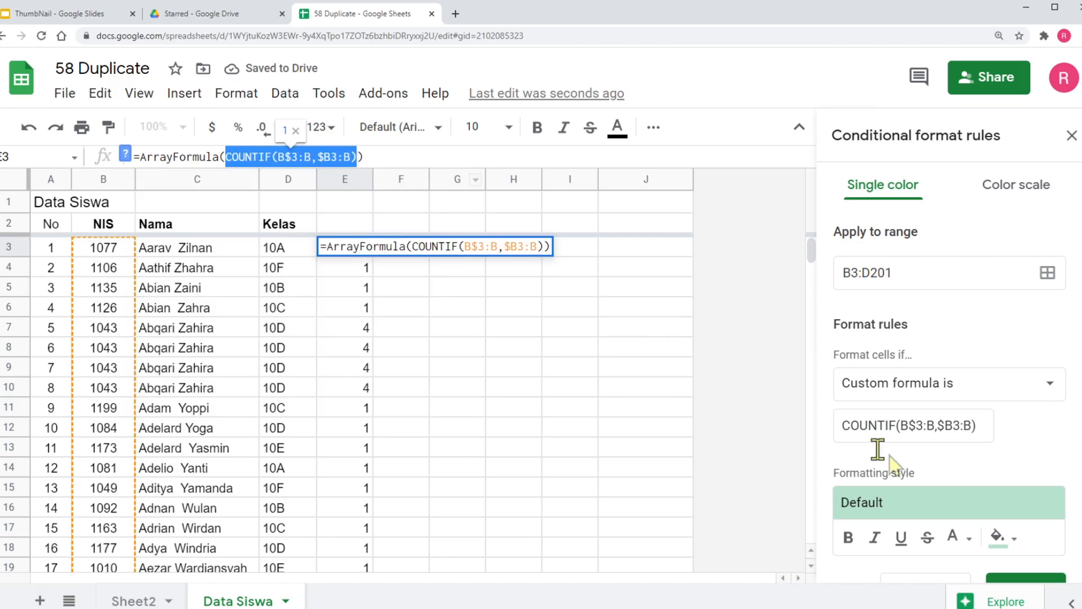
{"action": "left_click", "coordinate": [839, 425]}
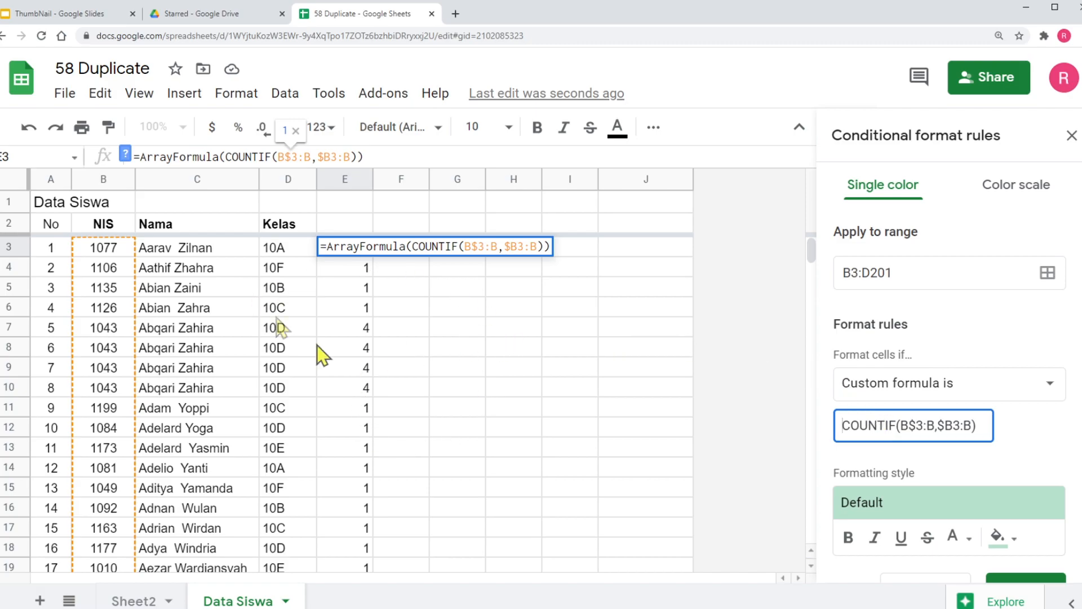
{"action": "type", "text": "="}
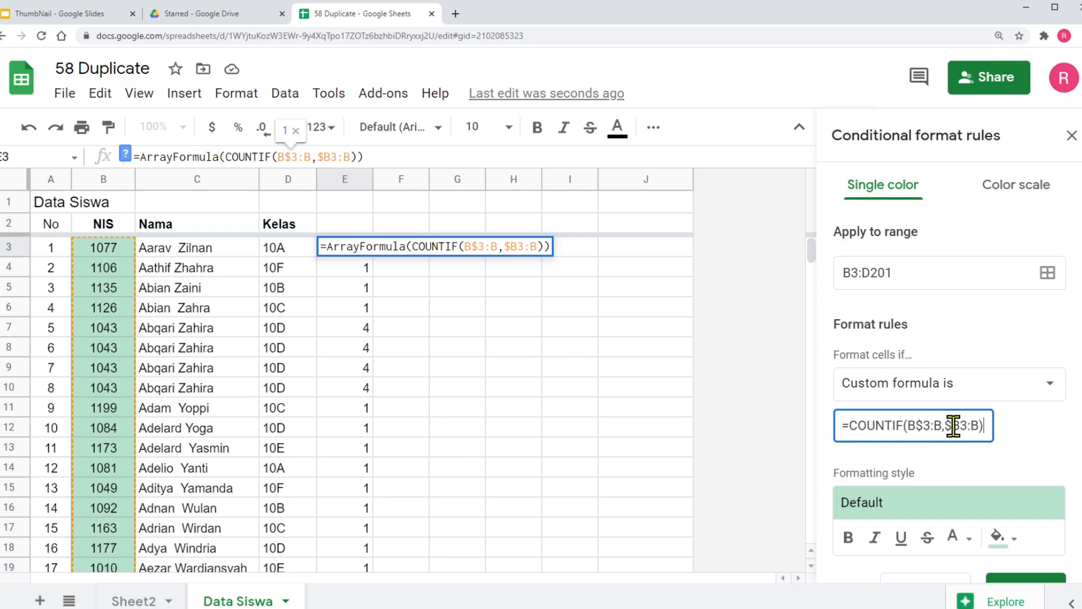
{"action": "type", "text": ">1"}
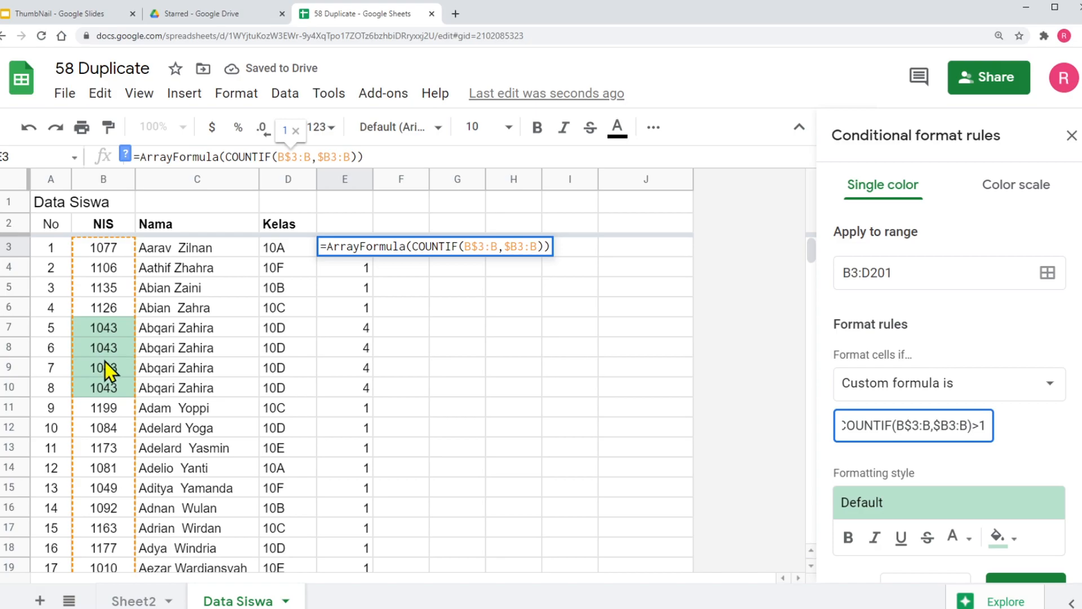
Set the rule's fill color to red and check the highlighted cells in the student list
{"action": "scroll", "coordinate": [946, 507], "scroll_direction": "down", "scroll_amount": 2}
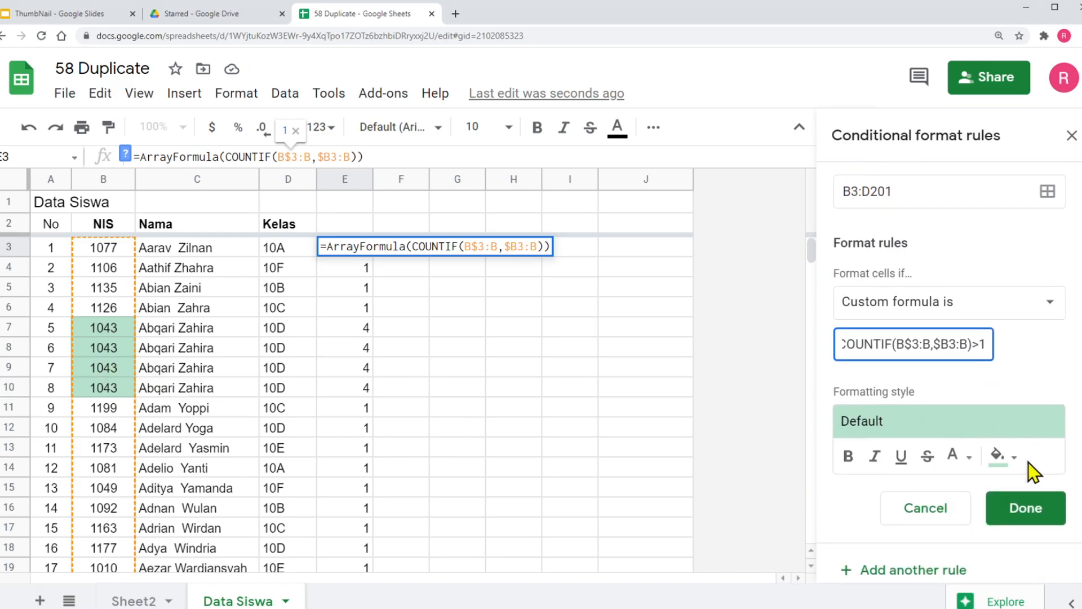
{"action": "left_click", "coordinate": [999, 456]}
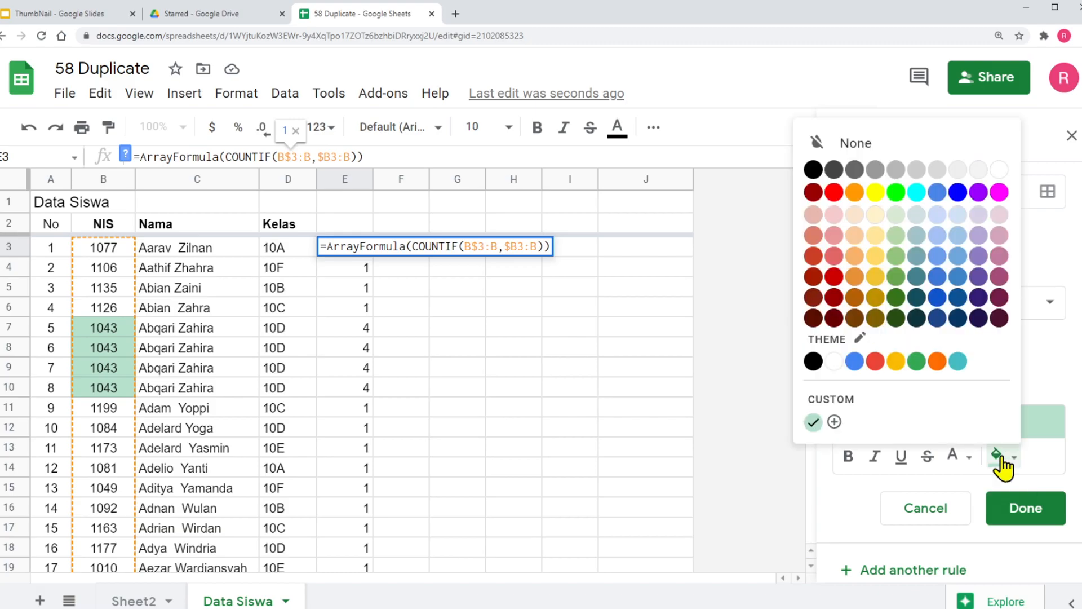
{"action": "left_click", "coordinate": [833, 192]}
{"action": "scroll", "coordinate": [144, 438], "scroll_direction": "down", "scroll_amount": 14}
{"action": "scroll", "coordinate": [145, 438], "scroll_direction": "down", "scroll_amount": 4}
{"action": "scroll", "coordinate": [144, 438], "scroll_direction": "up", "scroll_amount": 18}
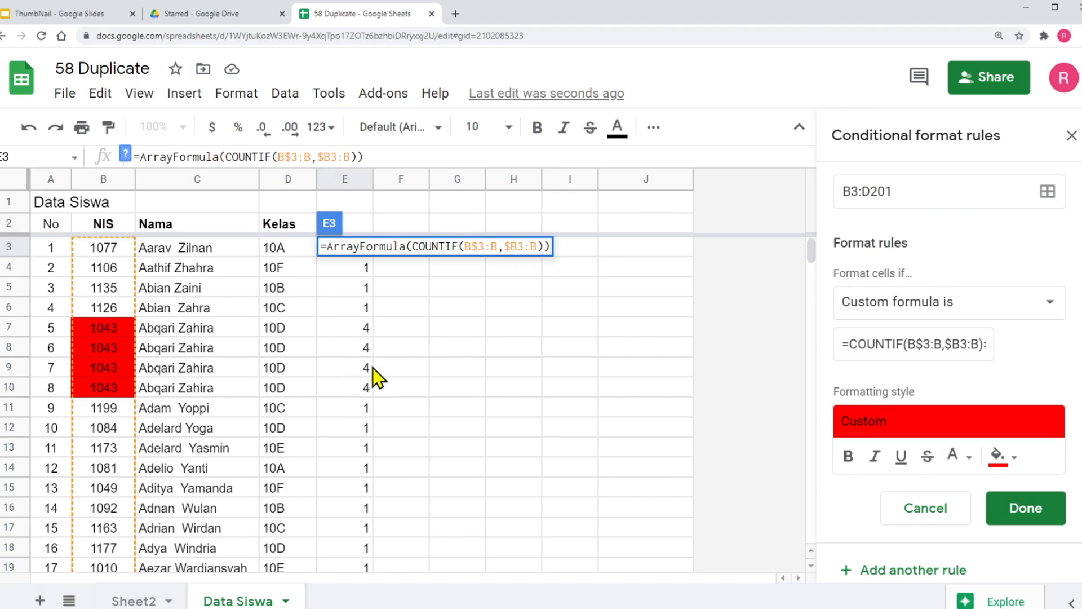
Try marking duplicates with red text instead of a red fill in the conditional formatting rule's style
{"action": "left_click", "coordinate": [1010, 467]}
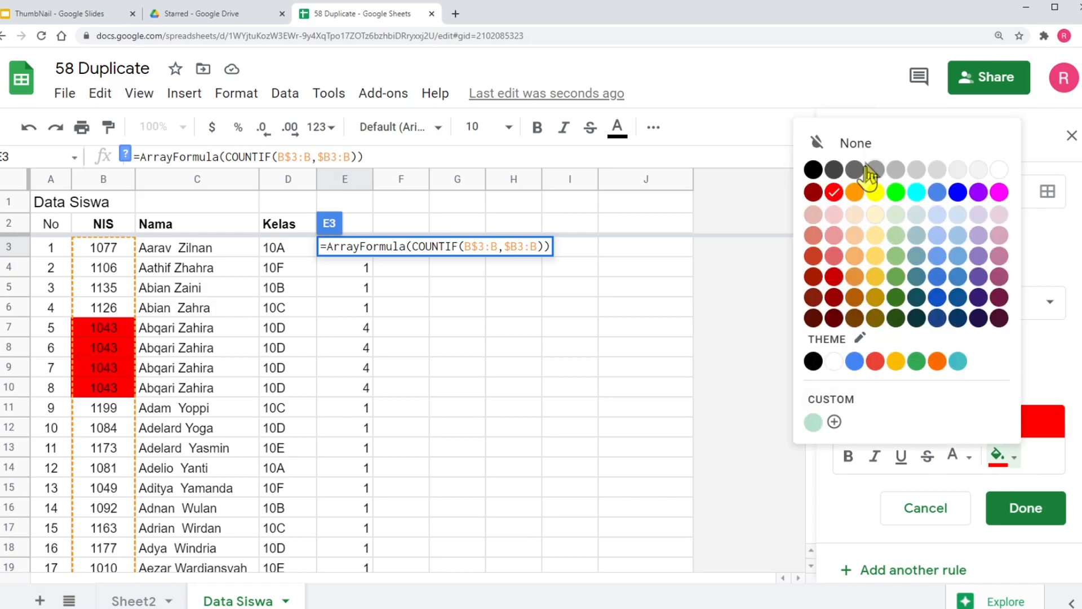
{"action": "left_click", "coordinate": [861, 148]}
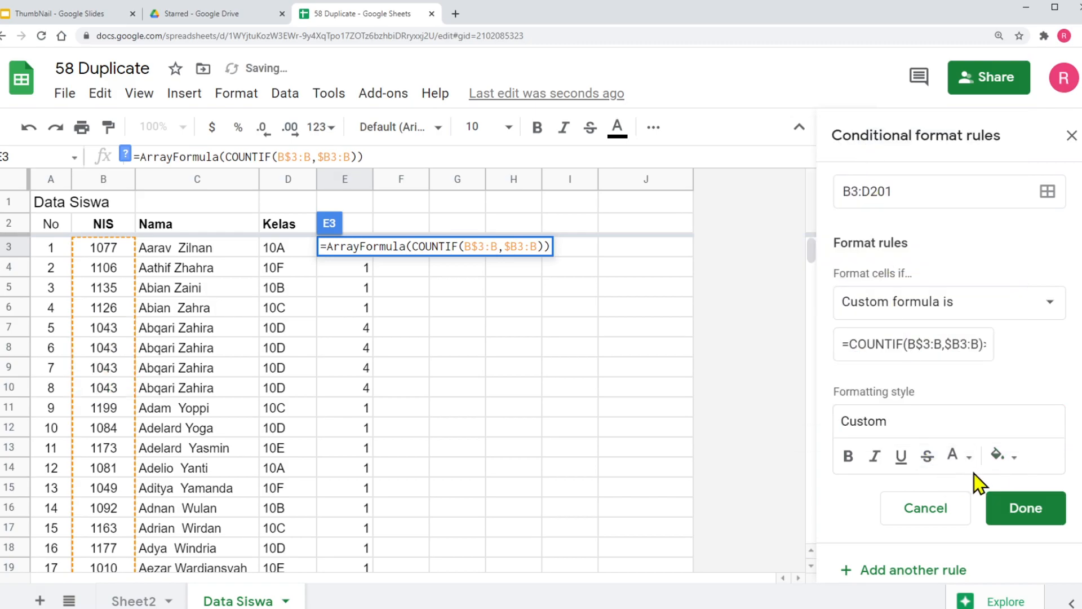
{"action": "left_click", "coordinate": [970, 457]}
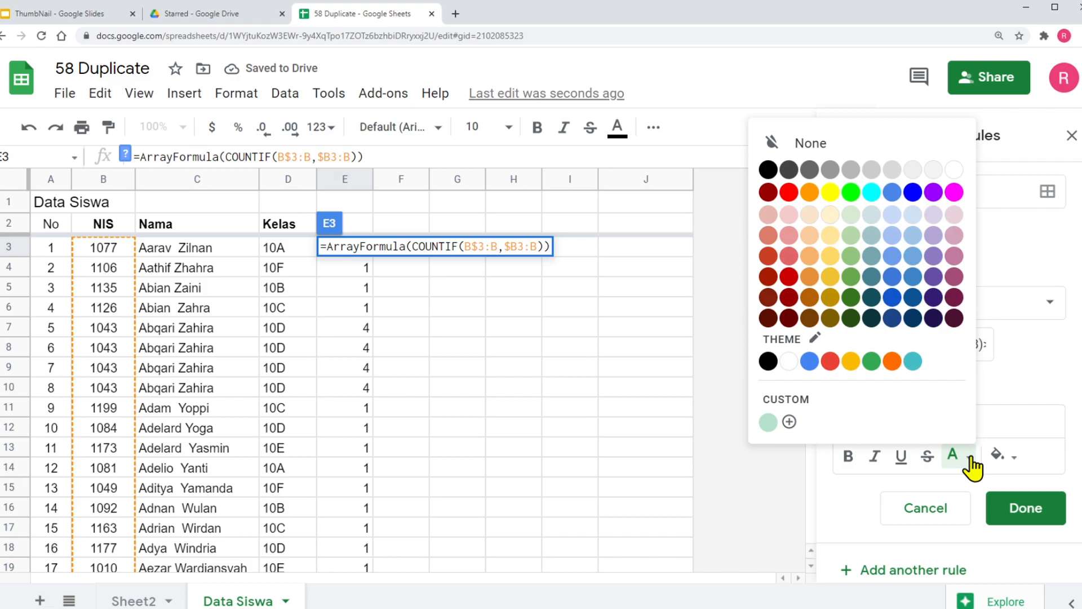
{"action": "left_click", "coordinate": [789, 193]}
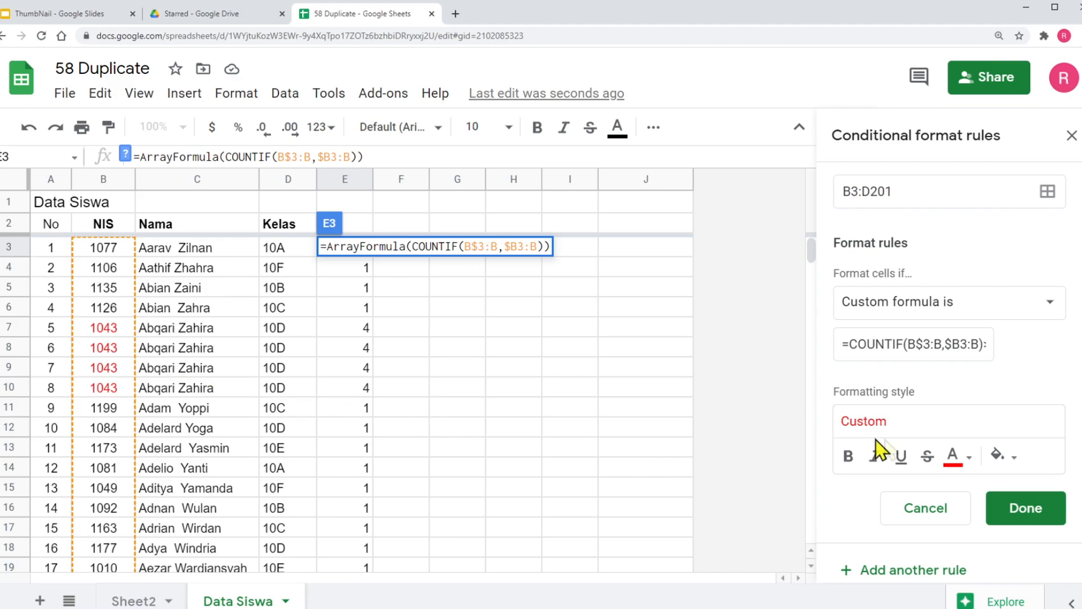
{"action": "left_click", "coordinate": [968, 459]}
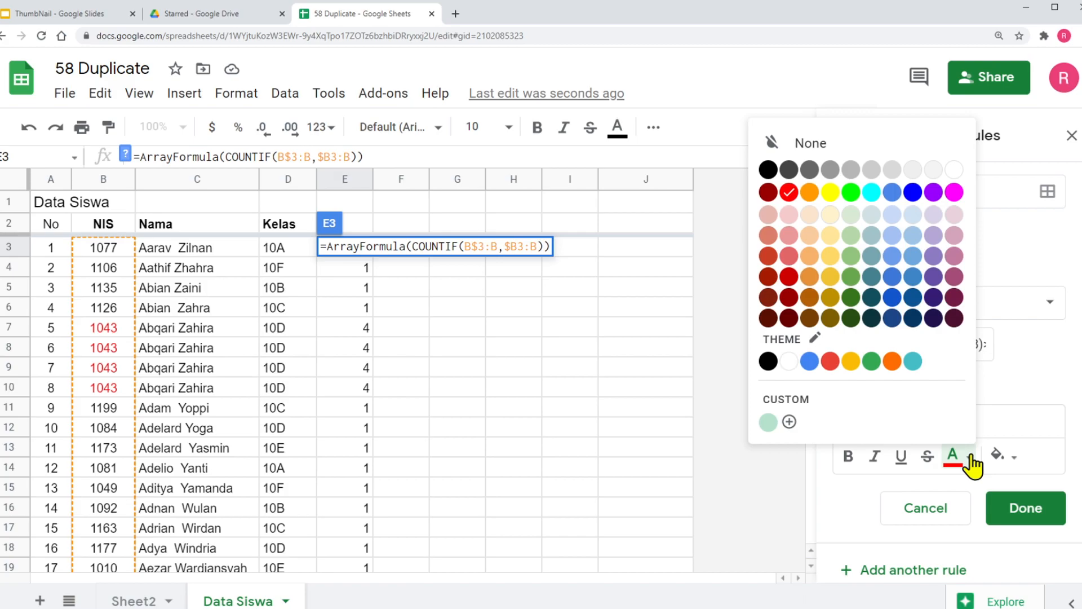
{"action": "left_click", "coordinate": [811, 144]}
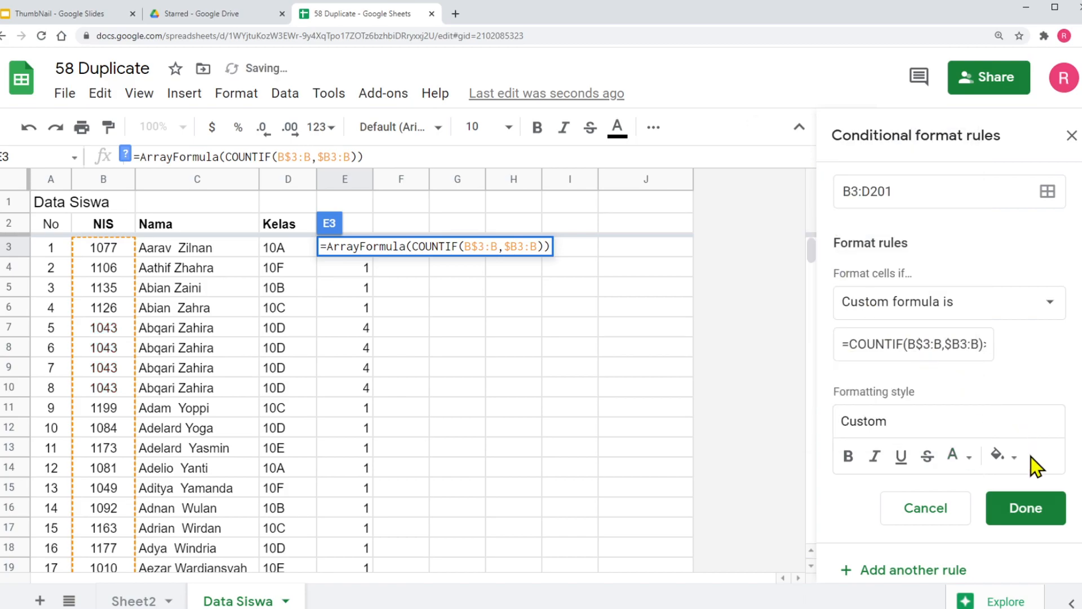
Apply the red fill to the duplicate rule, save it, and discard the pending edit in E3
{"action": "left_click", "coordinate": [1014, 459]}
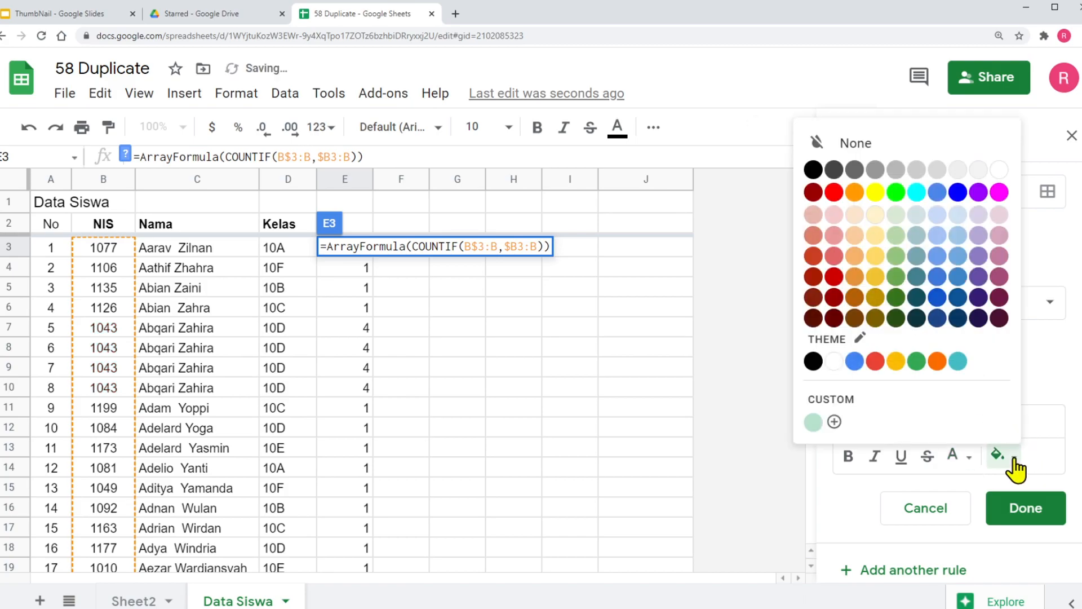
{"action": "left_click", "coordinate": [834, 192]}
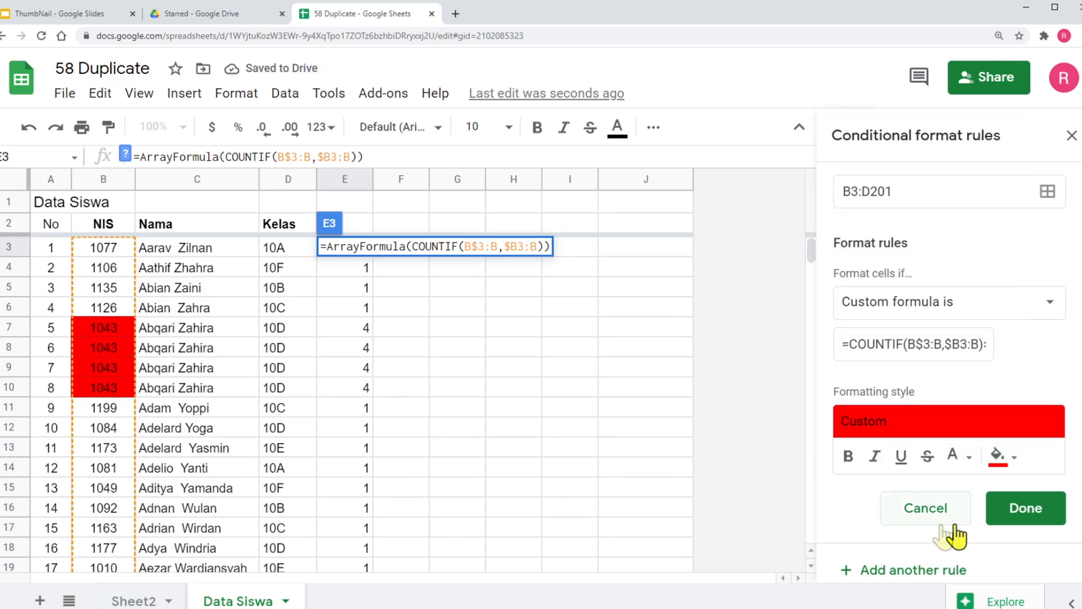
{"action": "left_click", "coordinate": [1028, 510]}
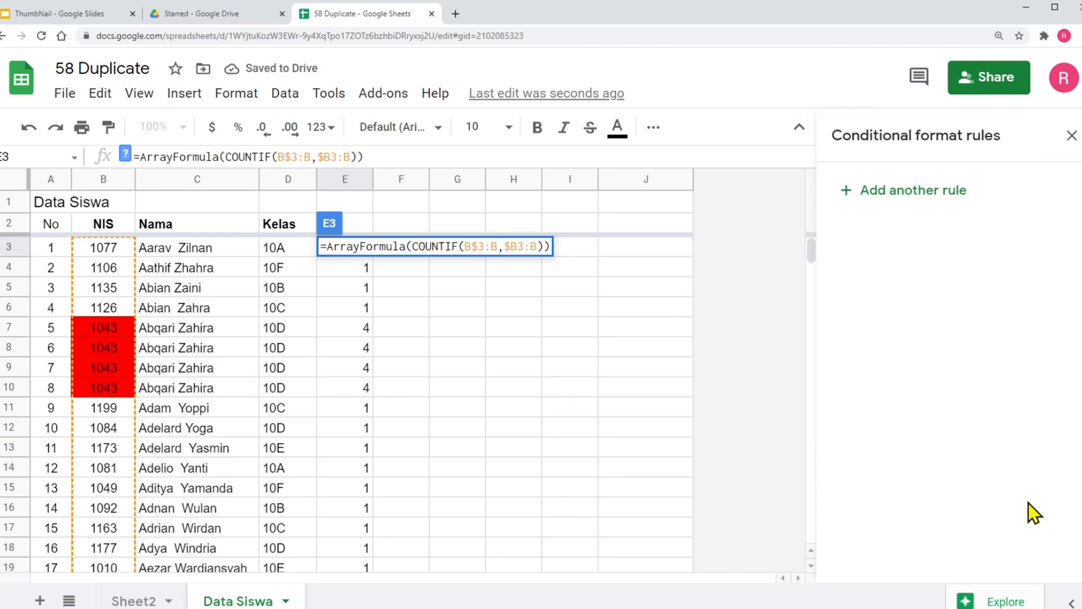
{"action": "left_click", "coordinate": [512, 387]}
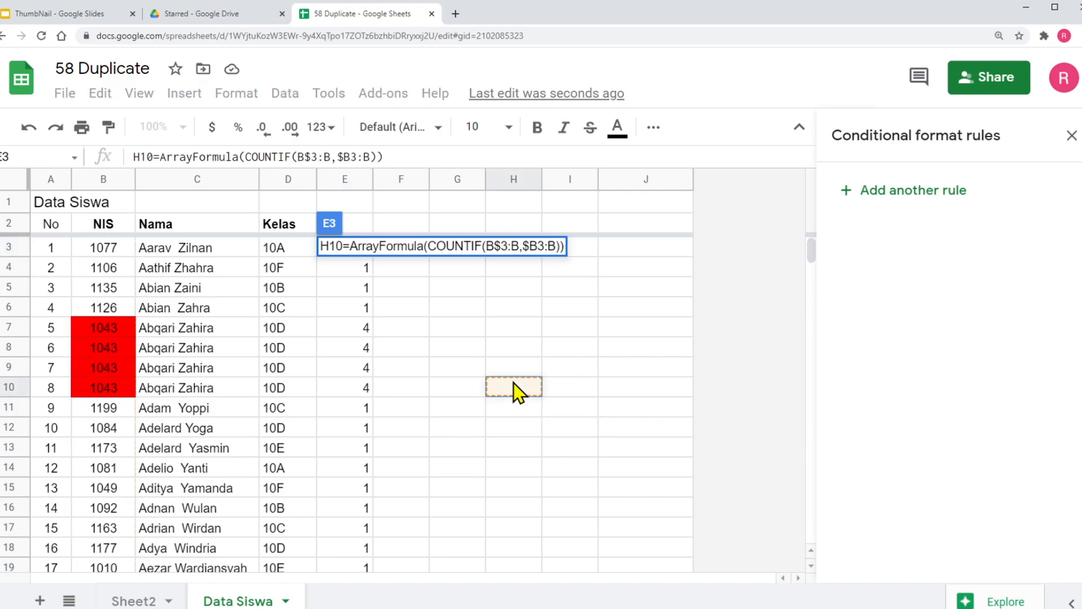
{"action": "key", "text": "Escape"}
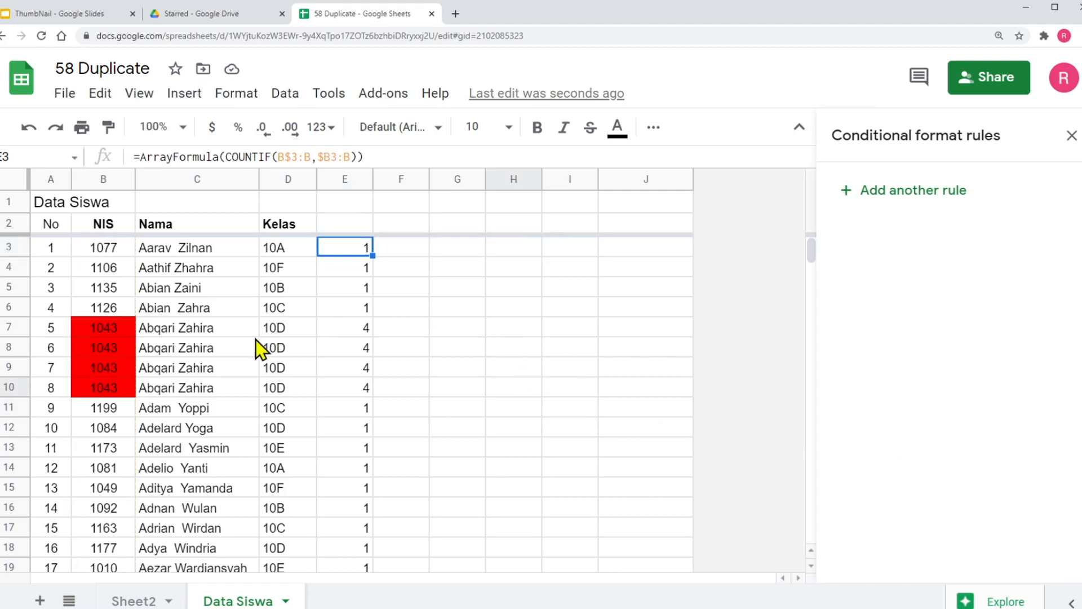
Review the student list and copy the record in B15:D15 down into row 16 as a test duplicate
{"action": "scroll", "coordinate": [168, 361], "scroll_direction": "down", "scroll_amount": 4}
{"action": "scroll", "coordinate": [168, 360], "scroll_direction": "down", "scroll_amount": 15}
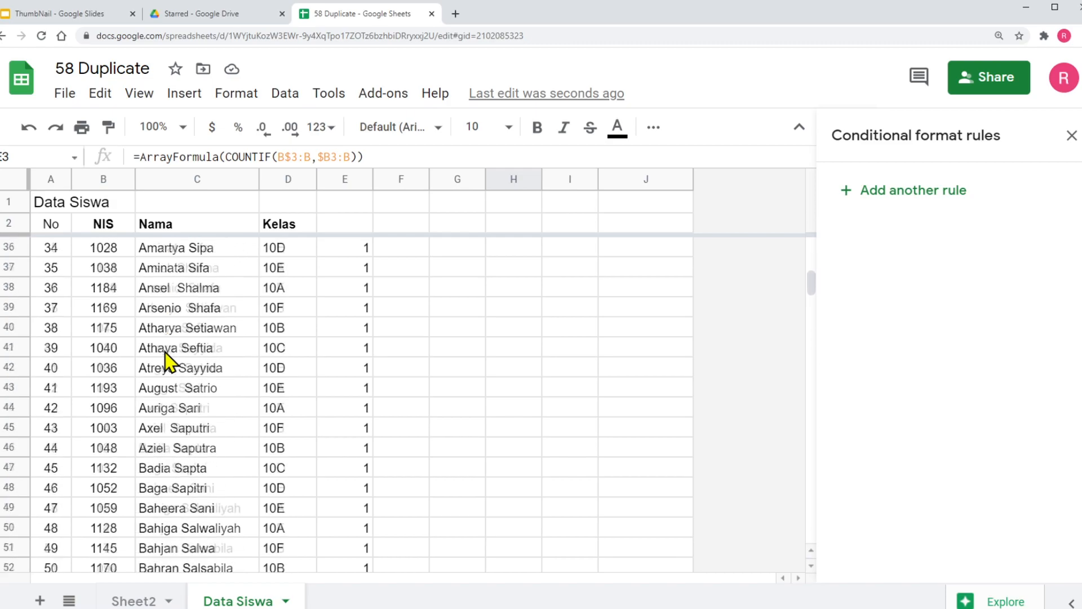
{"action": "scroll", "coordinate": [168, 361], "scroll_direction": "down", "scroll_amount": 20}
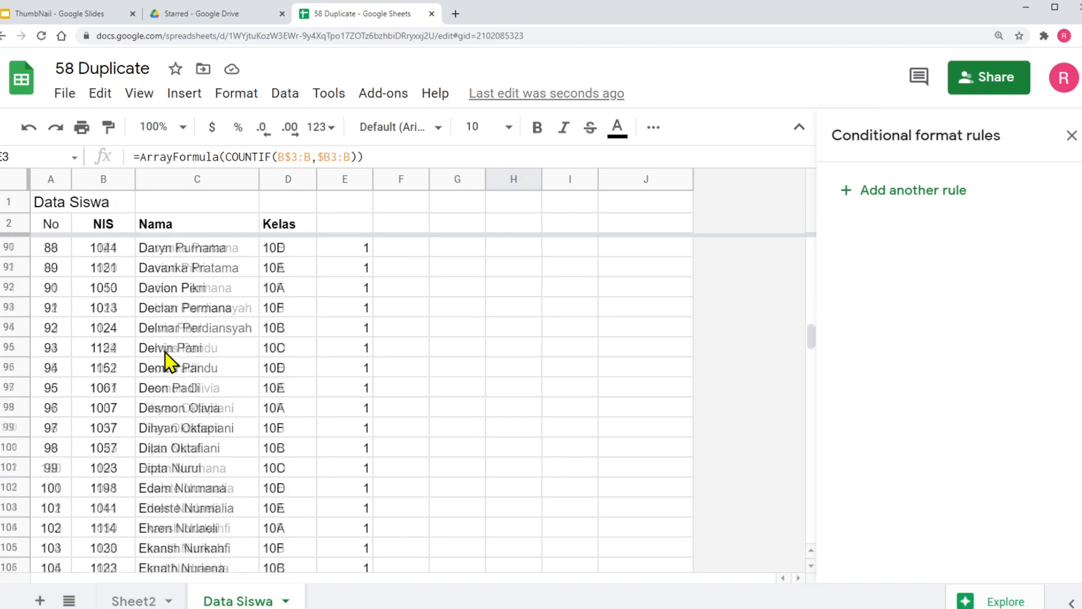
{"action": "scroll", "coordinate": [167, 361], "scroll_direction": "up", "scroll_amount": 20}
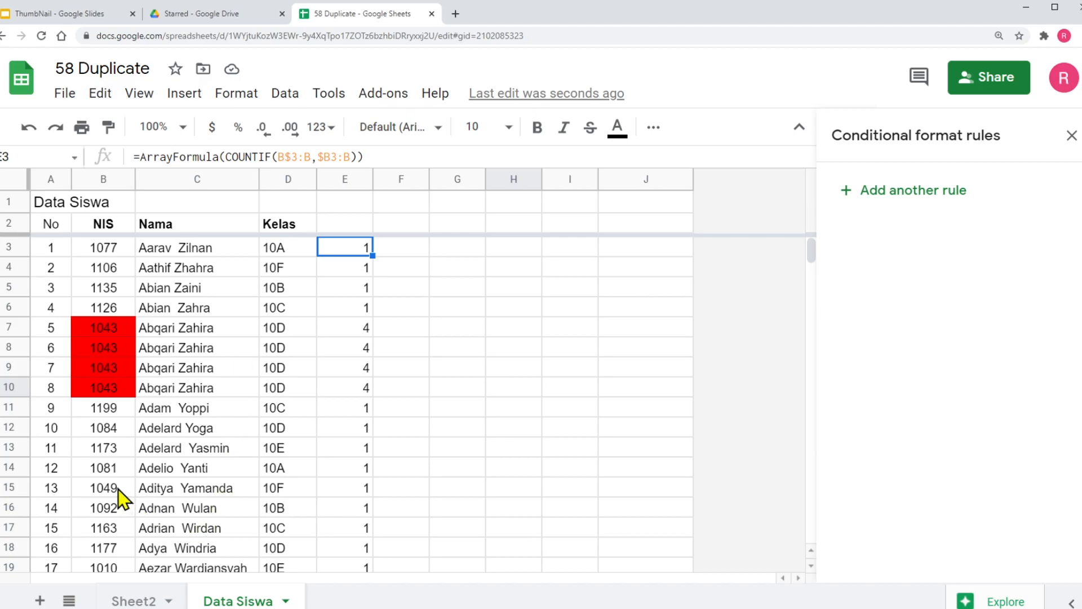
{"action": "left_click", "coordinate": [100, 491]}
{"action": "left_click_drag", "start_coordinate": [150, 490], "coordinate": [314, 506]}
{"action": "left_click", "coordinate": [152, 503]}
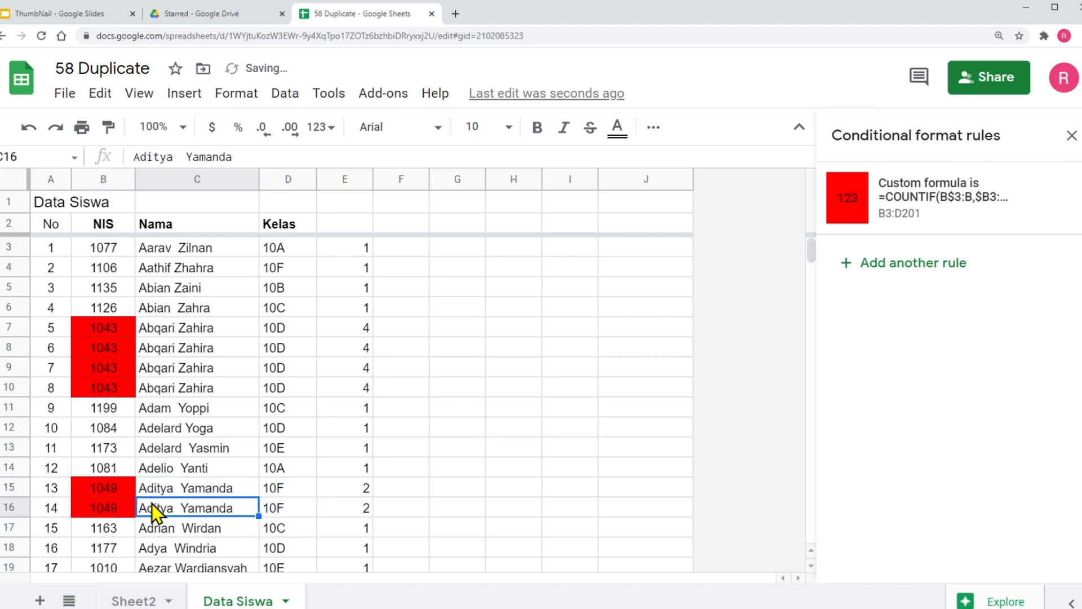
Copy the student record in B46:D46 down into rows 47 and 48 as further test duplicates
{"action": "scroll", "coordinate": [215, 430], "scroll_direction": "down", "scroll_amount": 10}
{"action": "left_click_drag", "start_coordinate": [99, 435], "coordinate": [318, 478]}
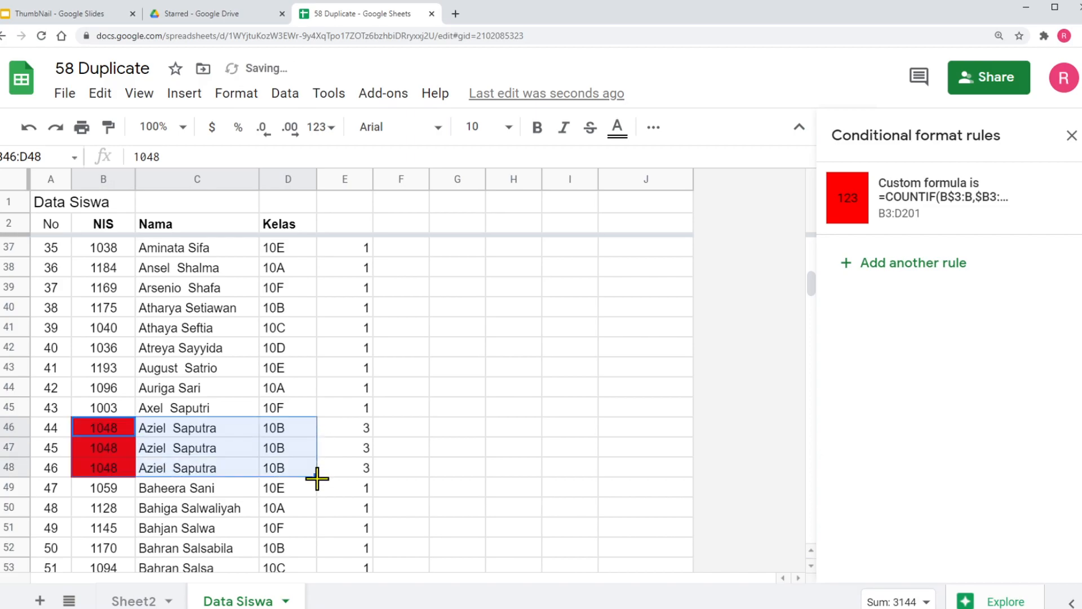
{"action": "left_click", "coordinate": [191, 469]}
{"action": "scroll", "coordinate": [192, 469], "scroll_direction": "up", "scroll_amount": 10}
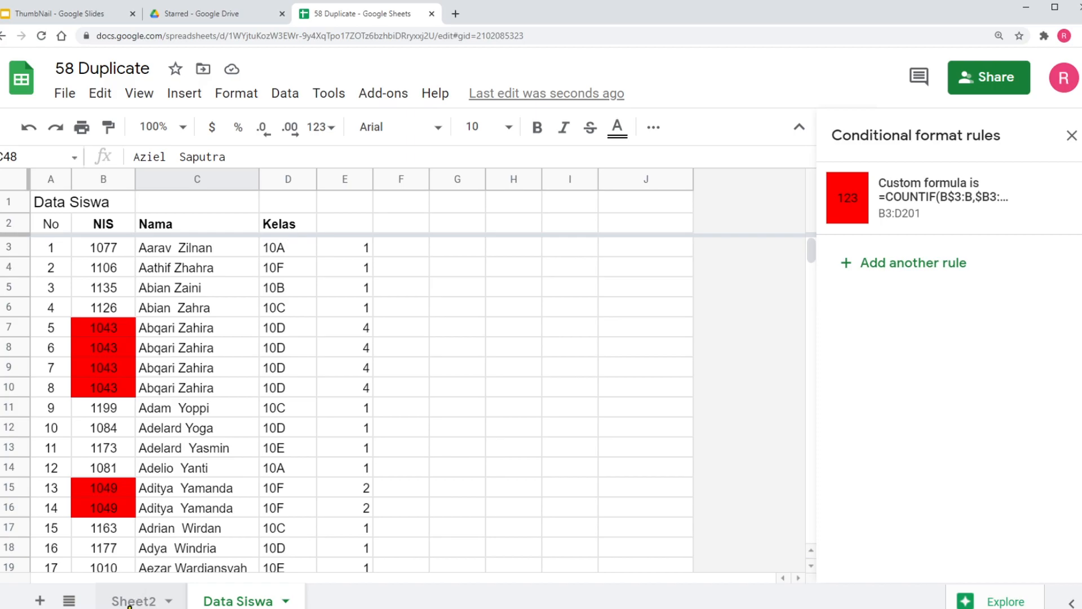
Review the DUPLICATES topic list in Sheet2 against the highlighted student list in Data Siswa
{"action": "left_click", "coordinate": [138, 599]}
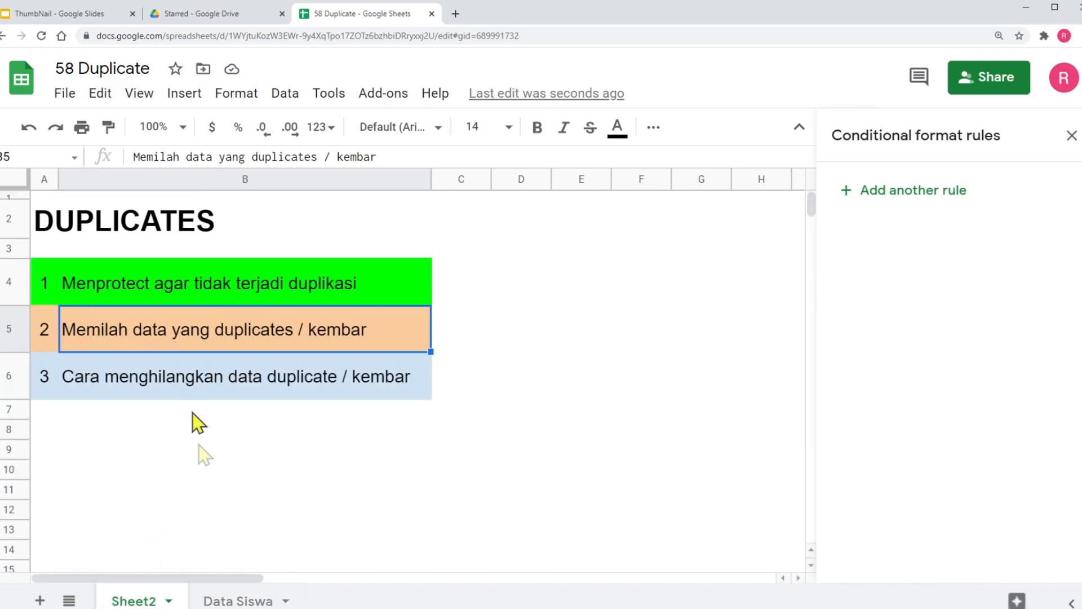
{"action": "left_click", "coordinate": [217, 597]}
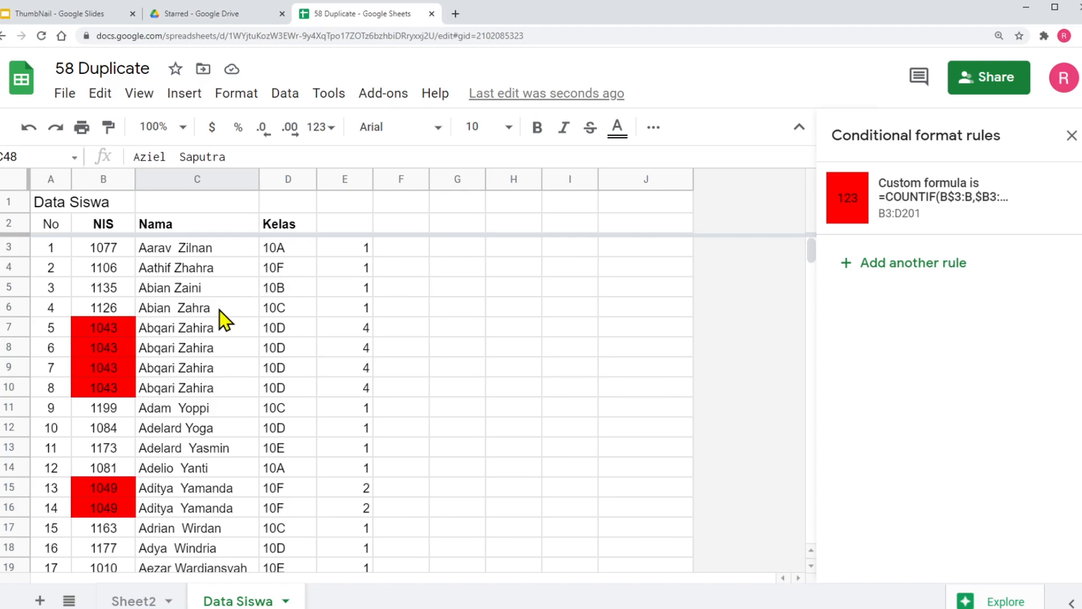
{"action": "left_click", "coordinate": [110, 598]}
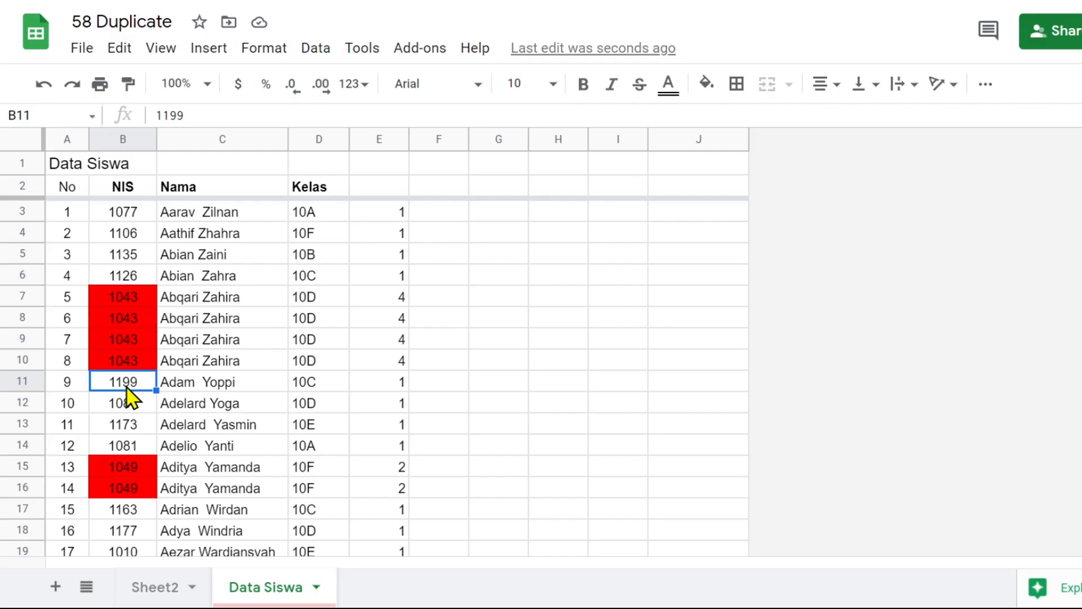
Clear the leftover NIS entries in B202:B203 at the end of the student list
{"action": "key", "text": "ctrl+Down"}
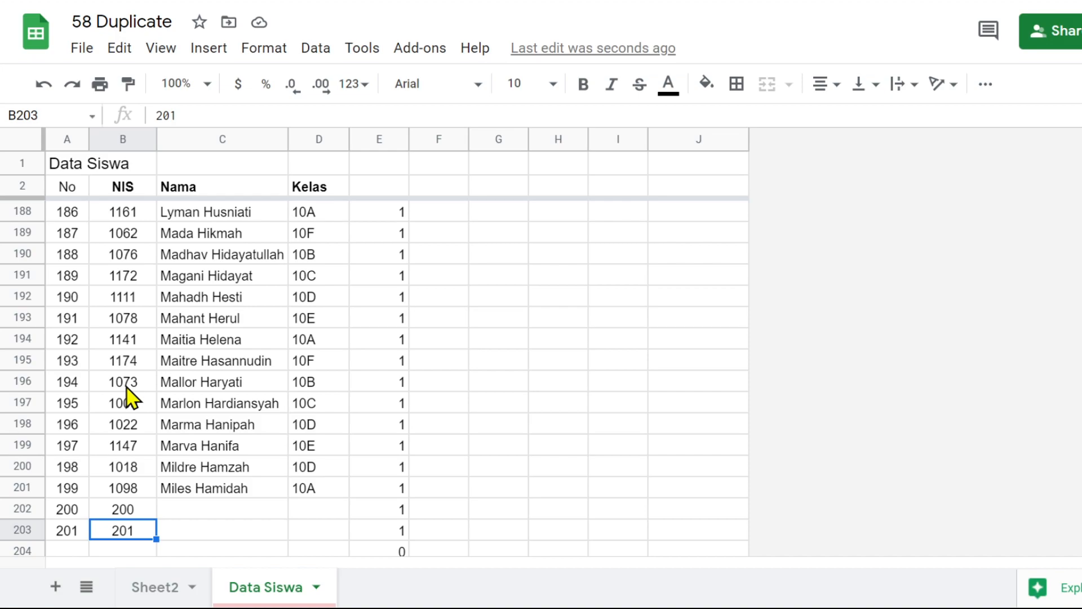
{"action": "left_click_drag", "start_coordinate": [124, 508], "coordinate": [129, 539]}
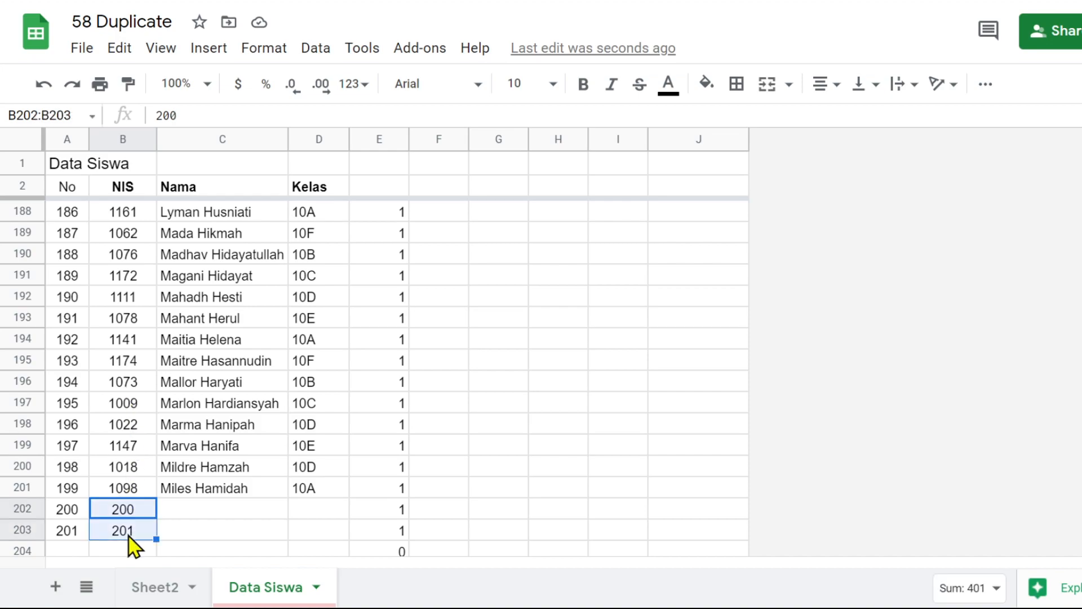
{"action": "key", "text": "Delete"}
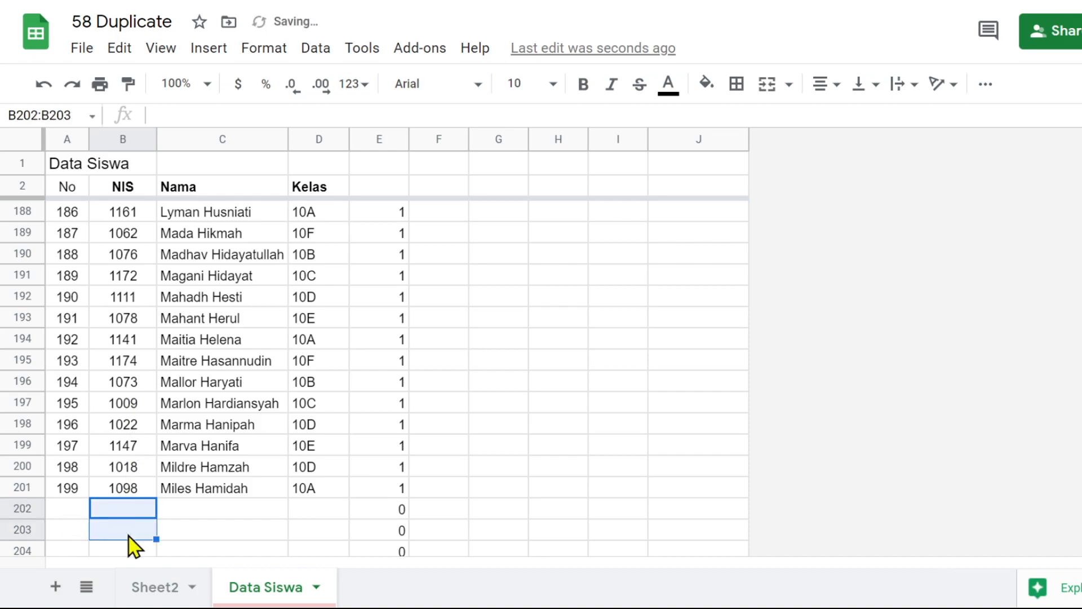
{"action": "left_click", "coordinate": [182, 510]}
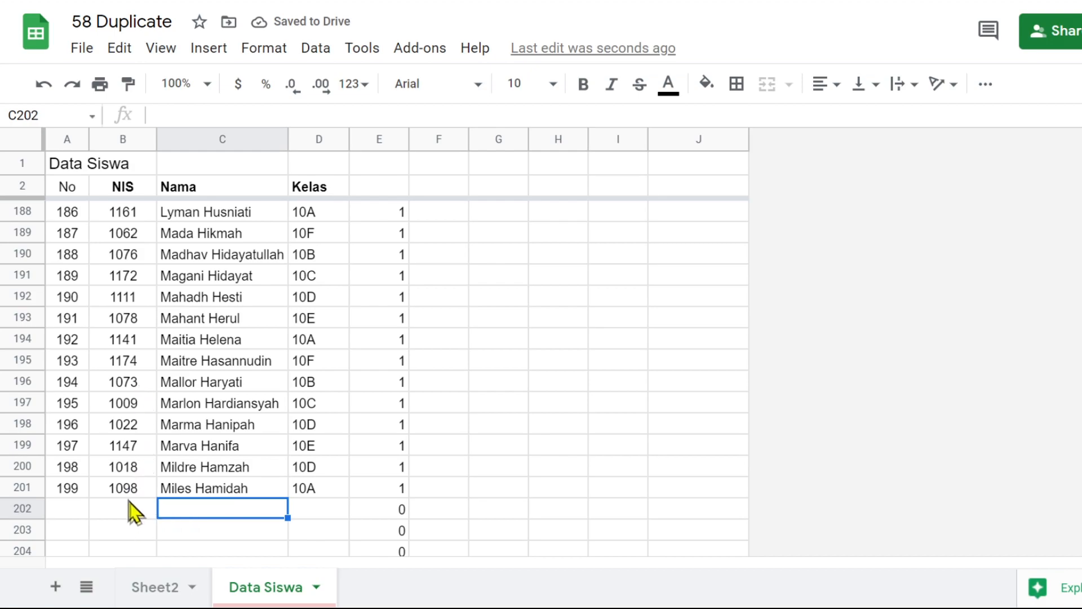
Enter an already used student NIS in the first empty cell of the NIS column, B202
{"action": "left_click", "coordinate": [118, 138]}
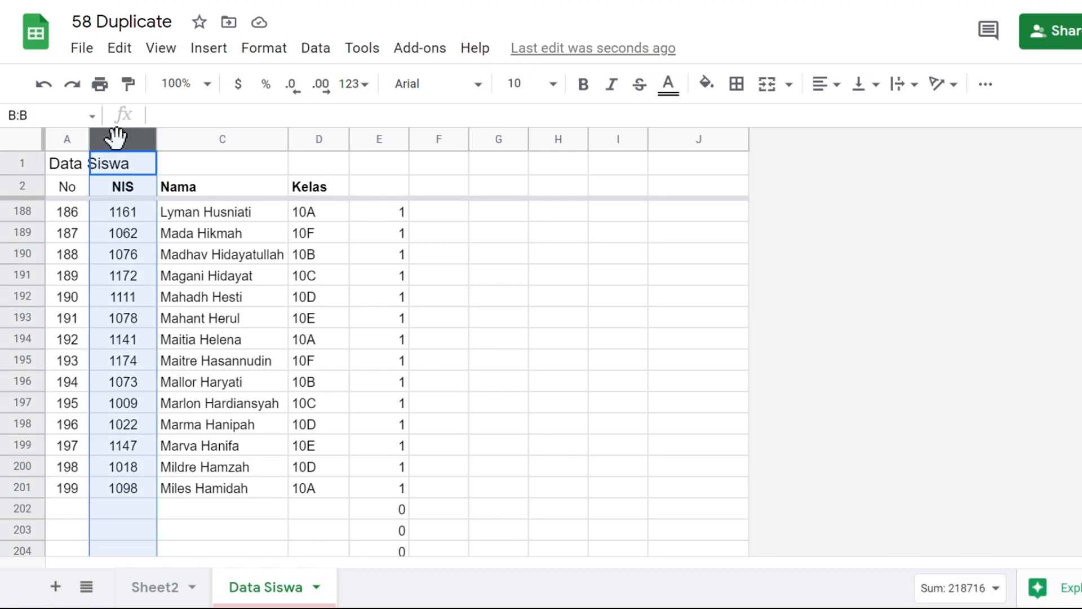
{"action": "left_click", "coordinate": [127, 515]}
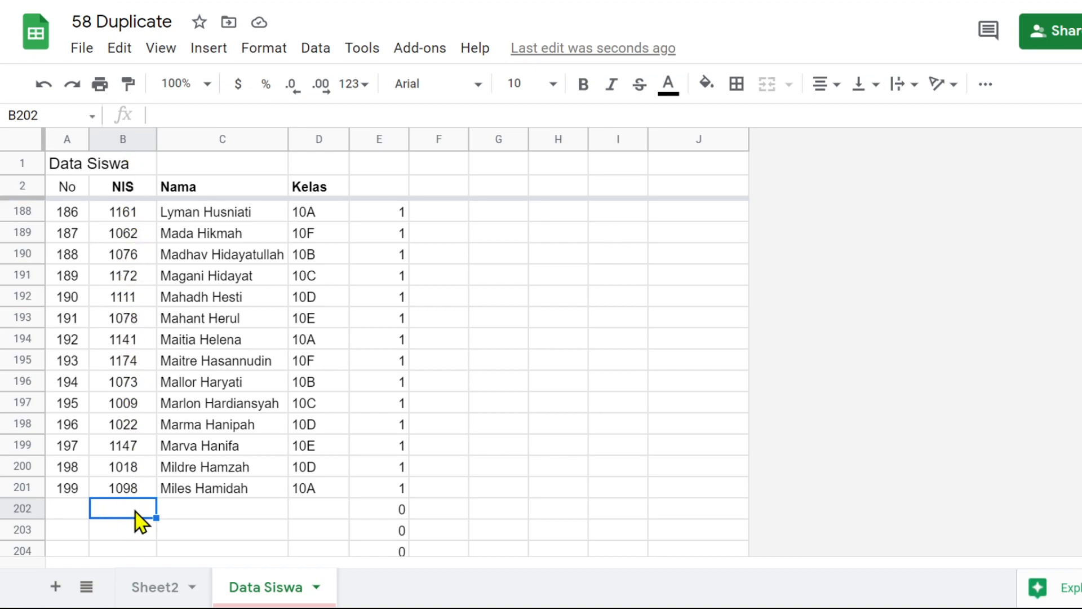
{"action": "type", "text": "1099"}
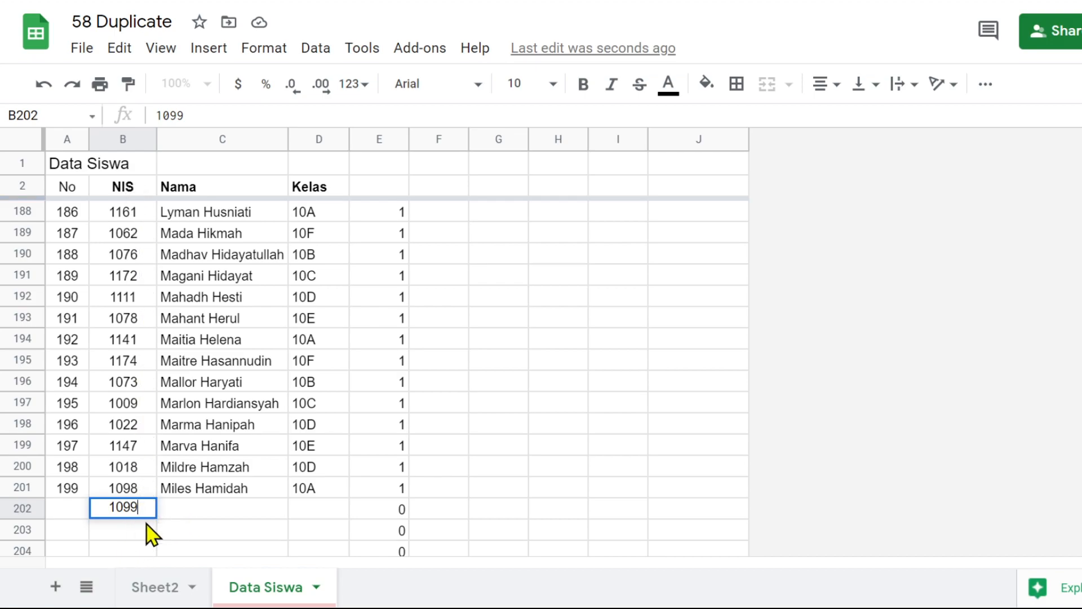
{"action": "key", "text": "Return"}
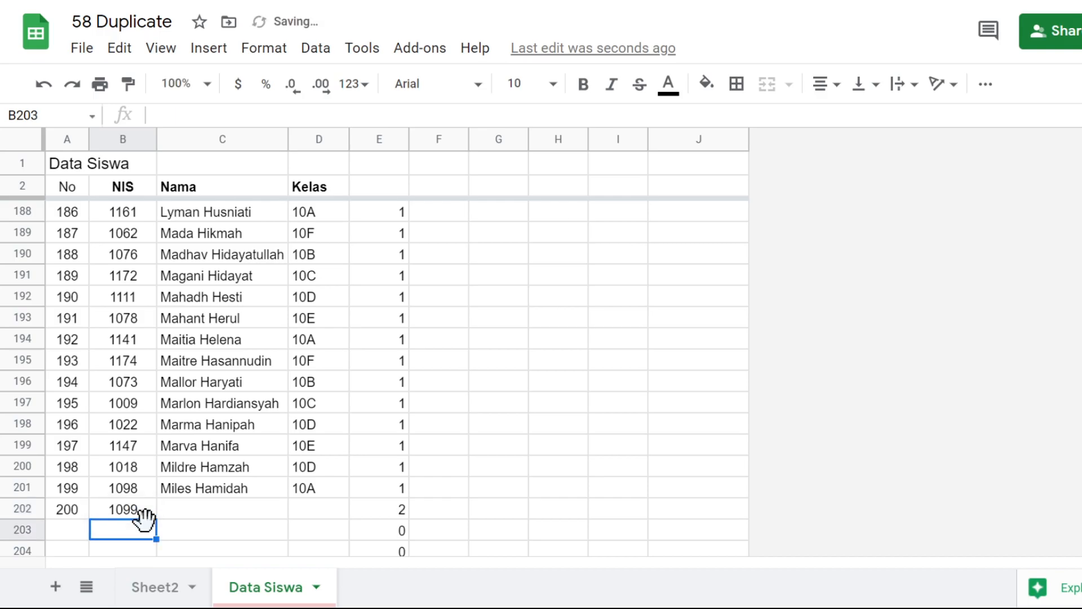
Compare the new NIS in B202 with its COUNTIF count in E202 and the neighbouring cells B201 and B203
{"action": "left_click", "coordinate": [133, 513]}
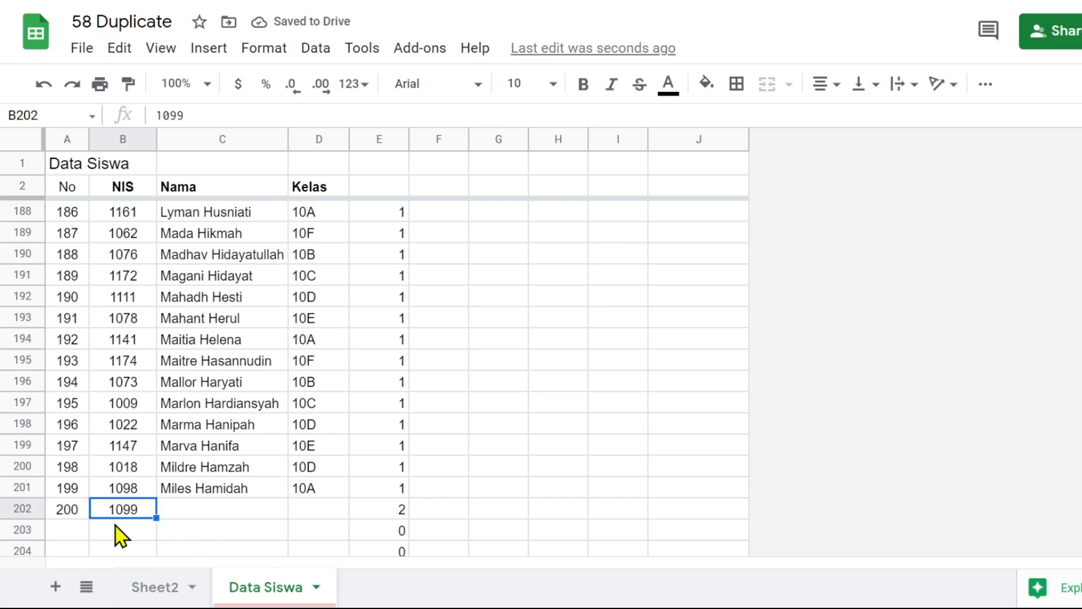
{"action": "scroll", "coordinate": [121, 508], "scroll_direction": "down", "scroll_amount": 2}
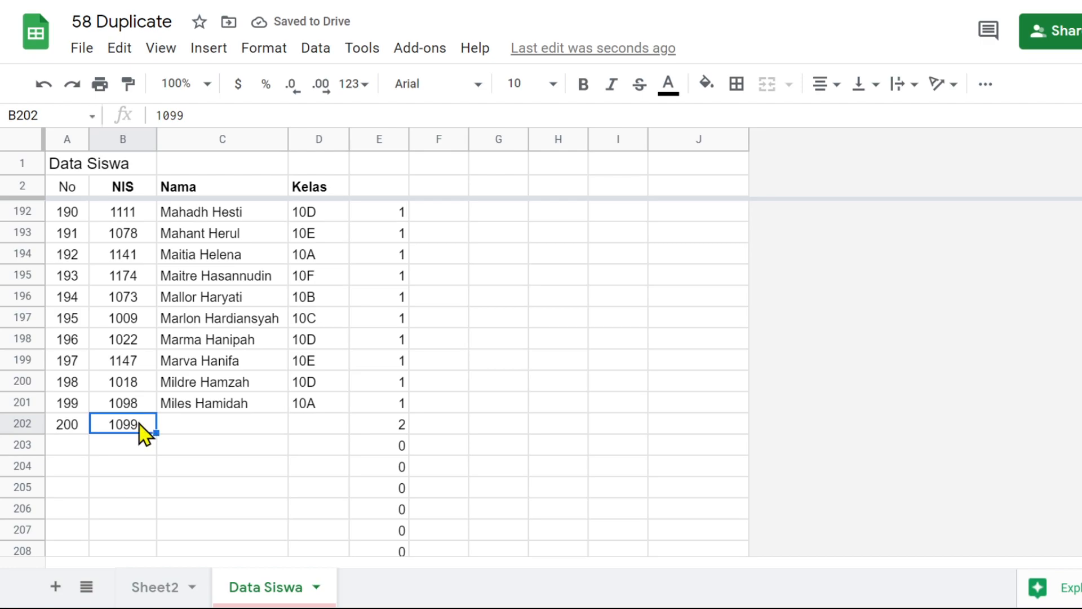
{"action": "left_click", "coordinate": [404, 429]}
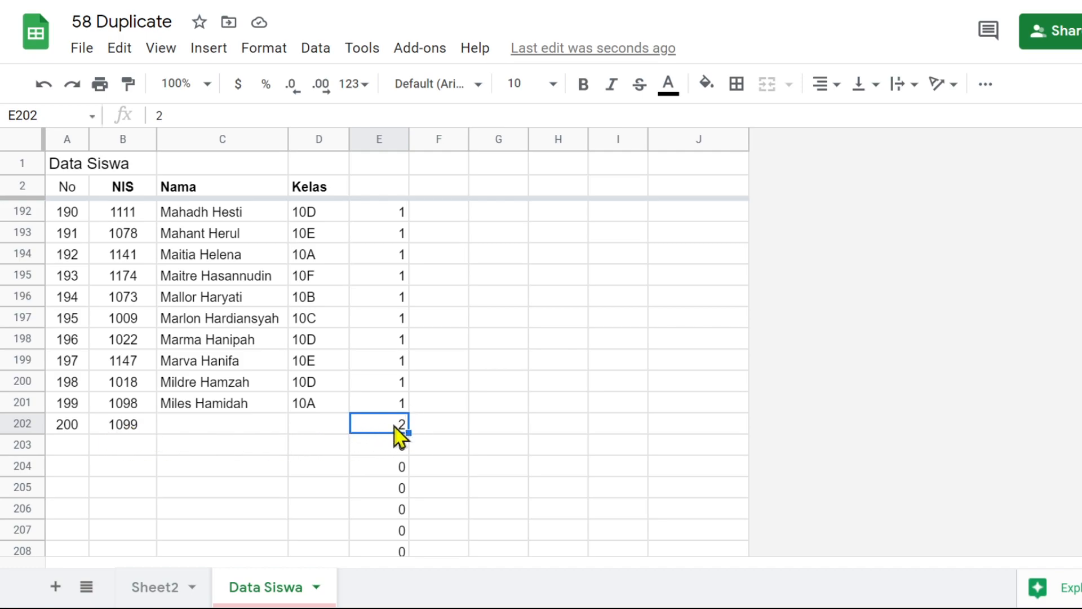
{"action": "left_click", "coordinate": [137, 428]}
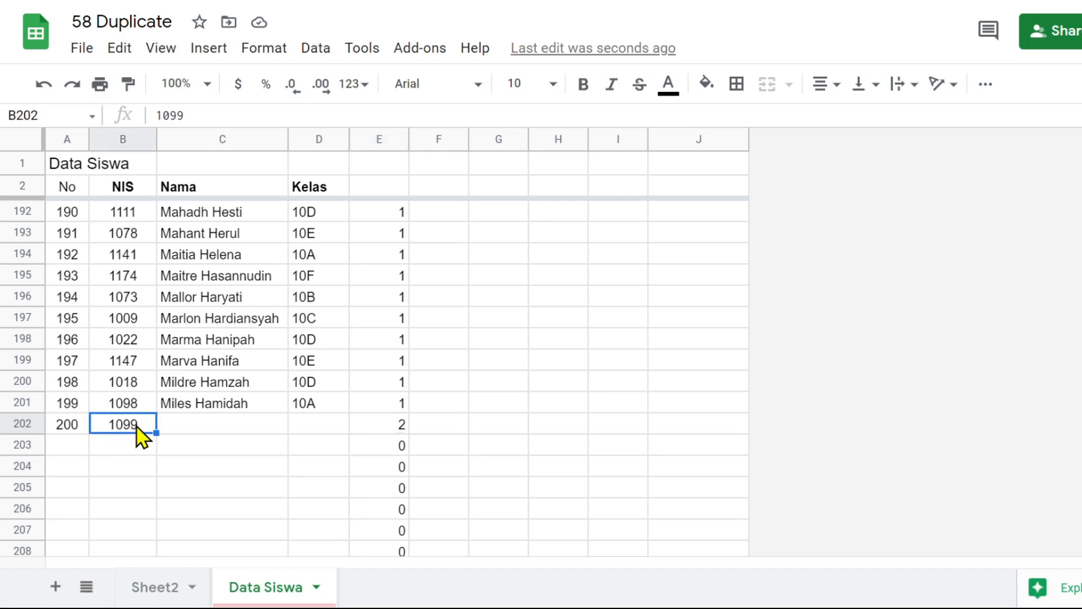
{"action": "left_click", "coordinate": [401, 431]}
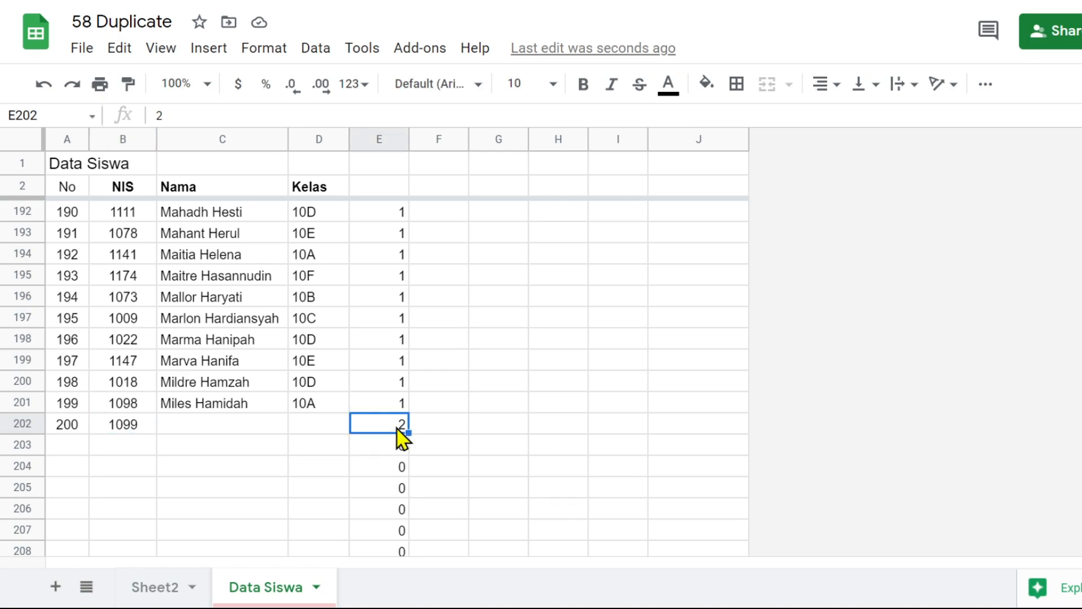
{"action": "left_click", "coordinate": [121, 410]}
{"action": "left_click", "coordinate": [125, 448]}
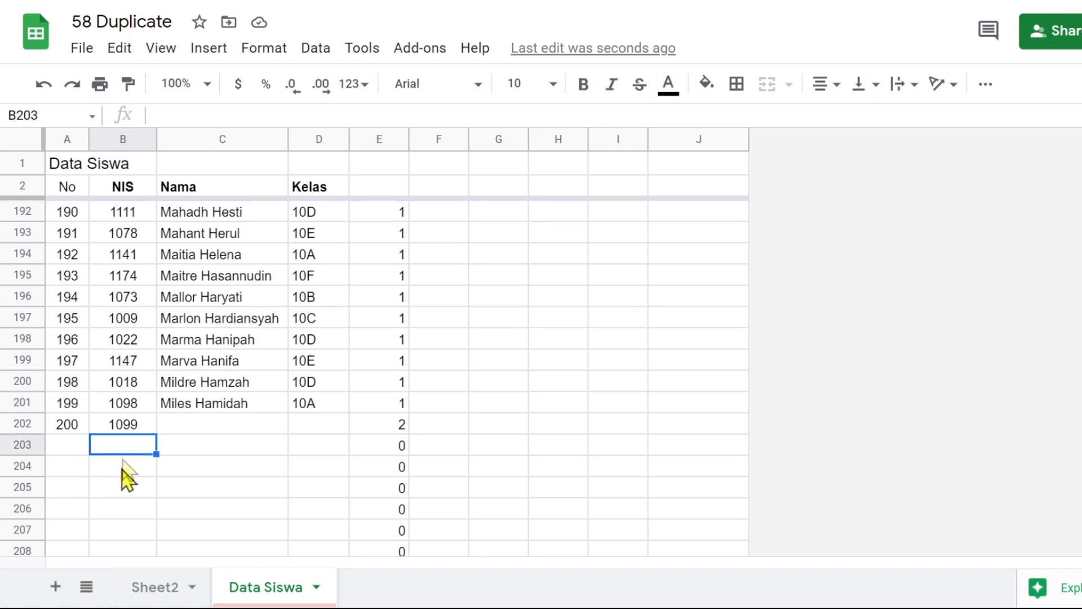
{"action": "left_click", "coordinate": [127, 410]}
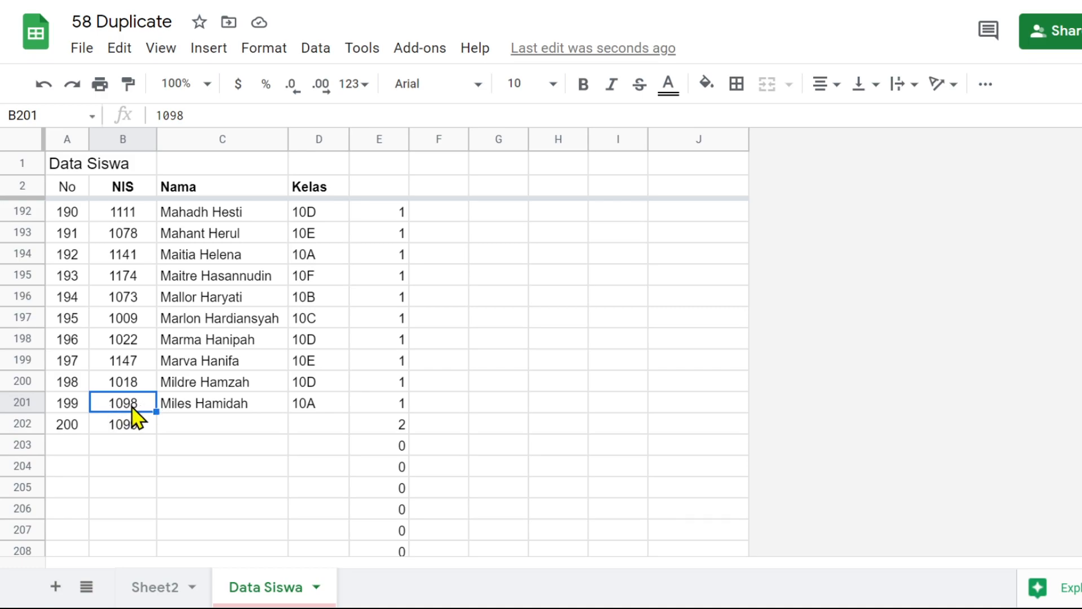
Check the COUNTIF count in E202, and clear the duplicate NIS from B202
{"action": "left_click", "coordinate": [398, 428]}
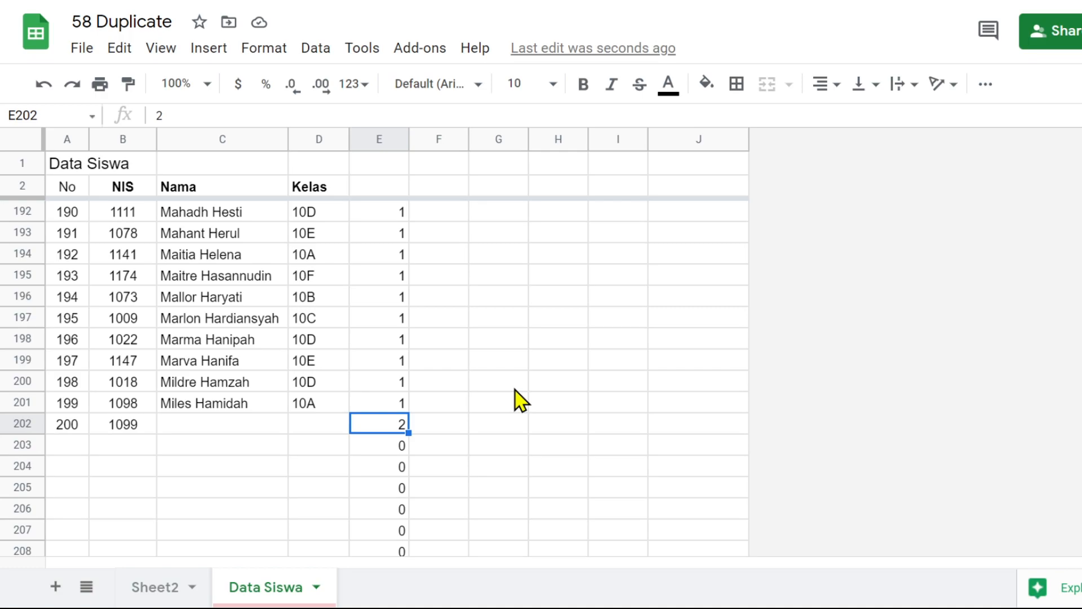
{"action": "left_click", "coordinate": [139, 423]}
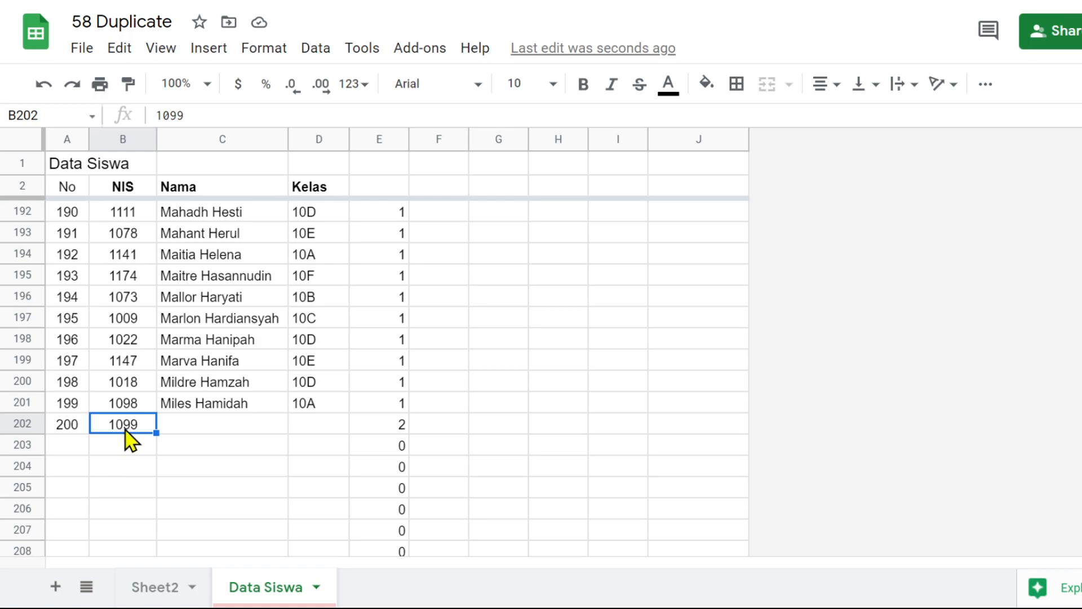
{"action": "key", "text": "Delete"}
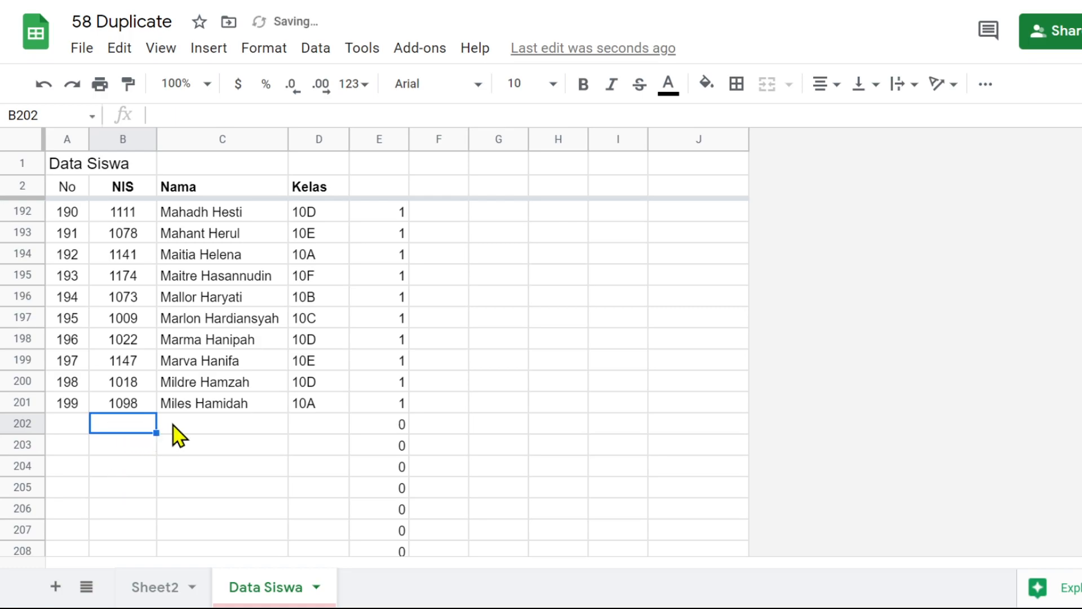
Start a data validation rule for the NIS column with the cell range B3:B
{"action": "left_click", "coordinate": [312, 53]}
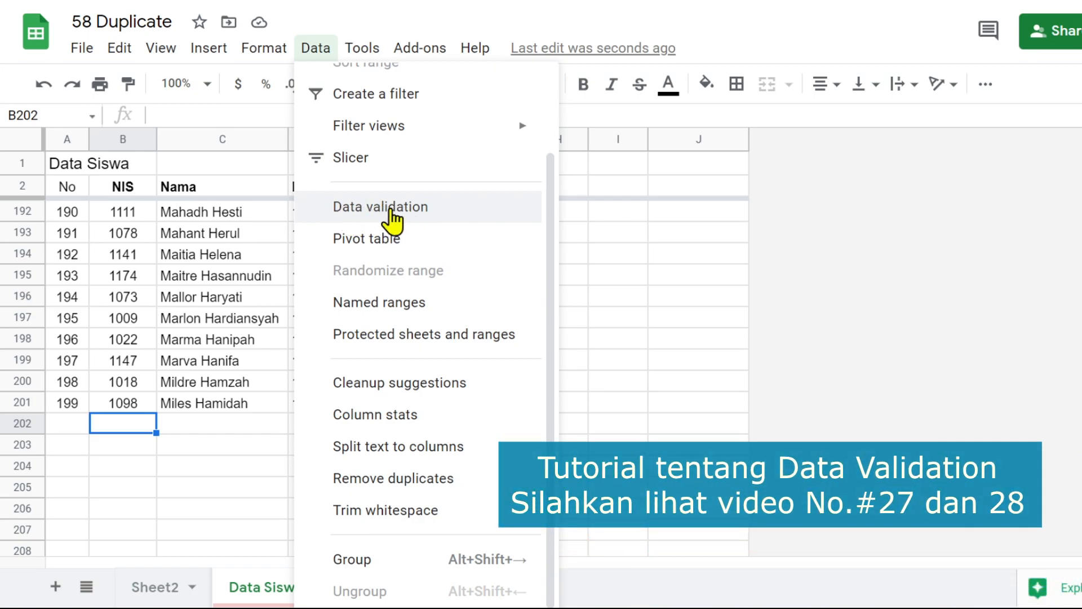
{"action": "left_click", "coordinate": [369, 215]}
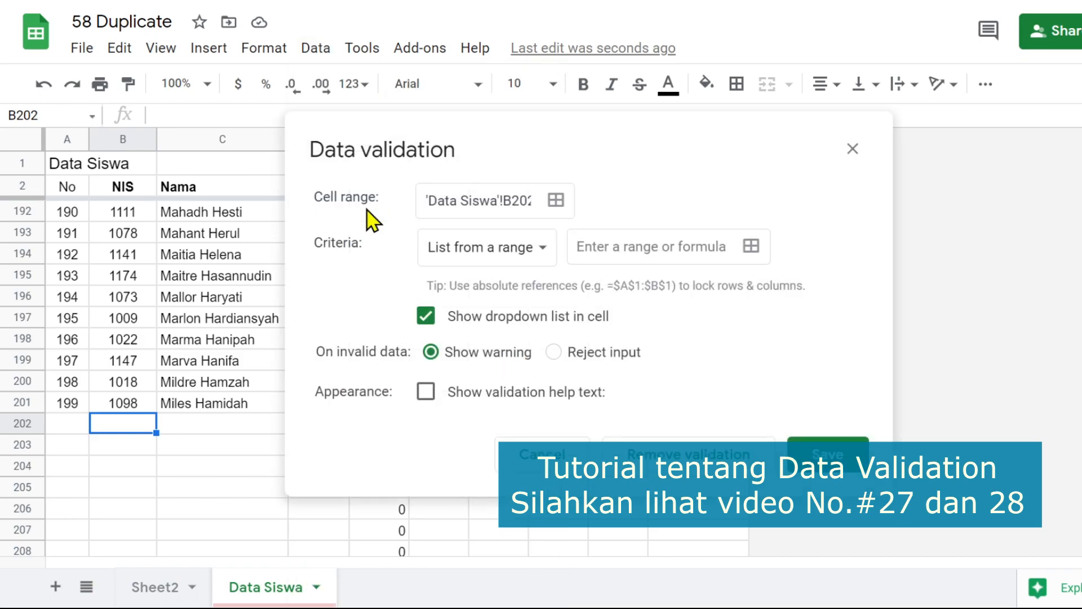
{"action": "left_click", "coordinate": [555, 205]}
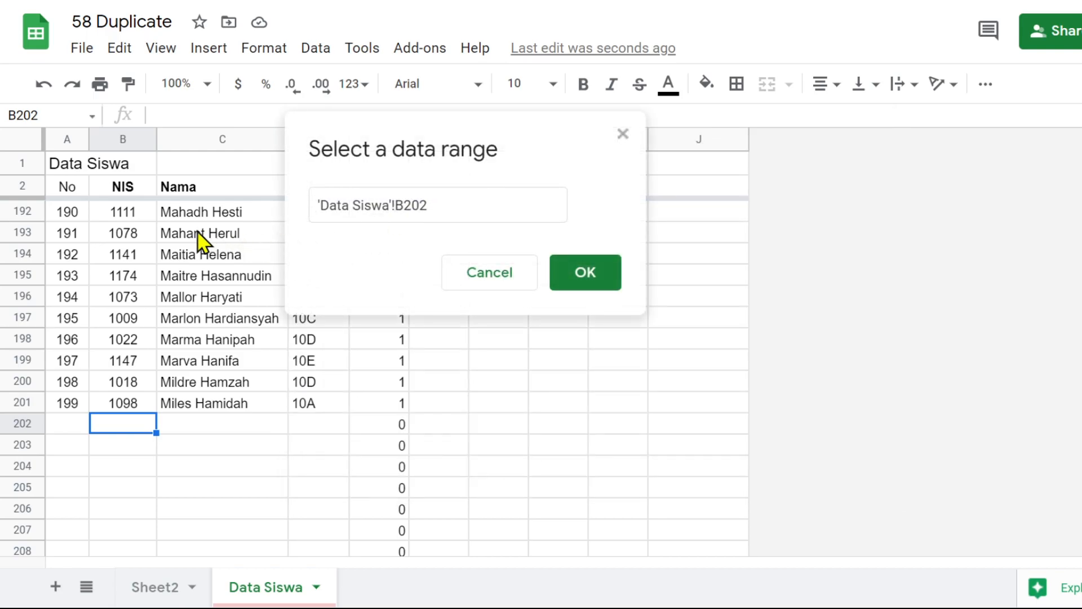
{"action": "left_click", "coordinate": [130, 216]}
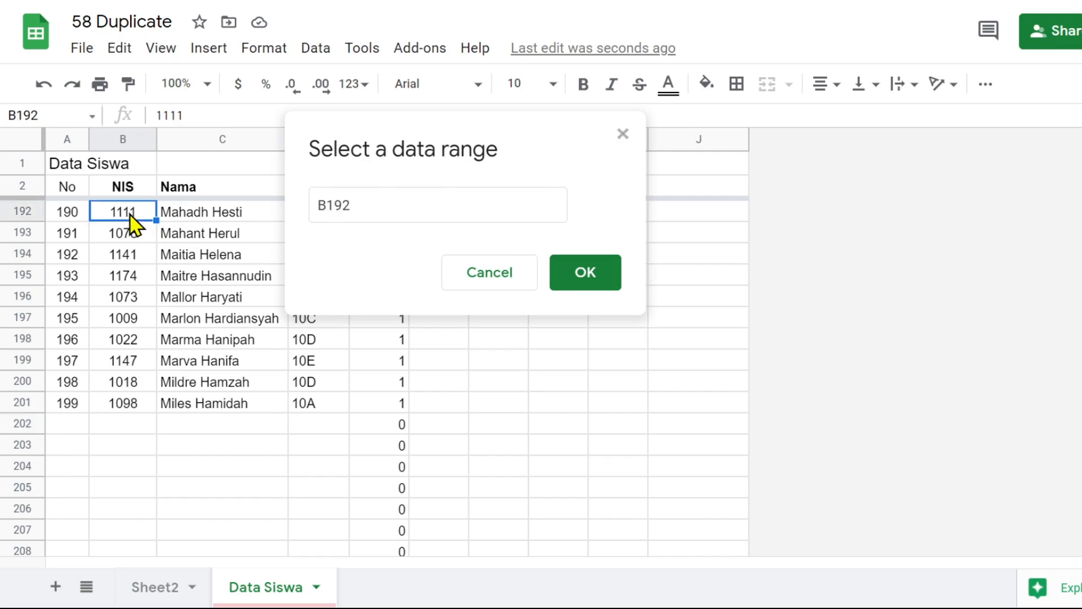
{"action": "key", "text": "ctrl+Up"}
{"action": "key", "text": "Down"}
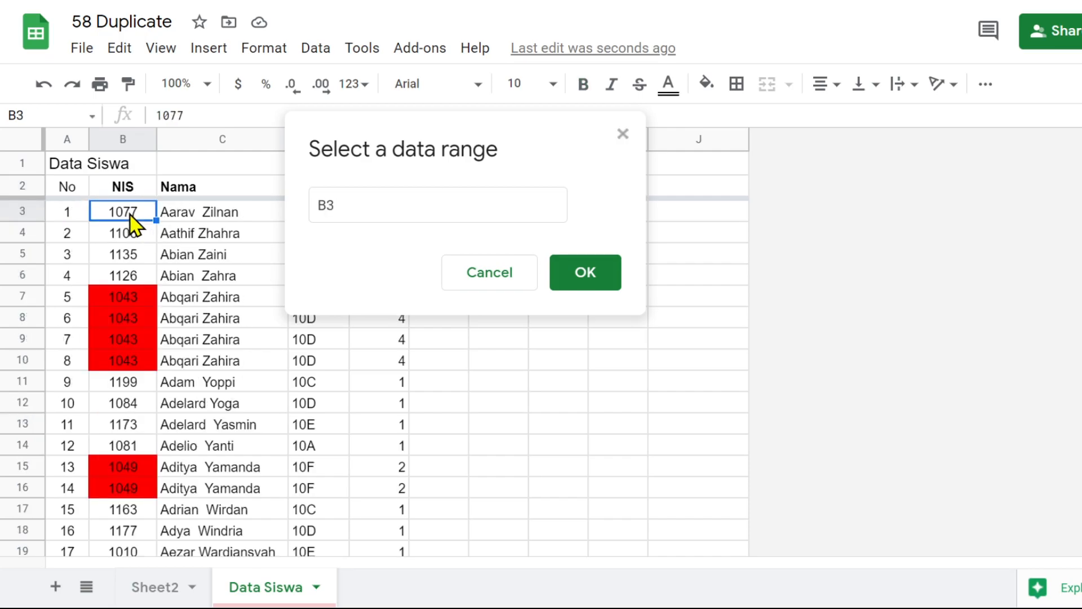
{"action": "left_click", "coordinate": [368, 205]}
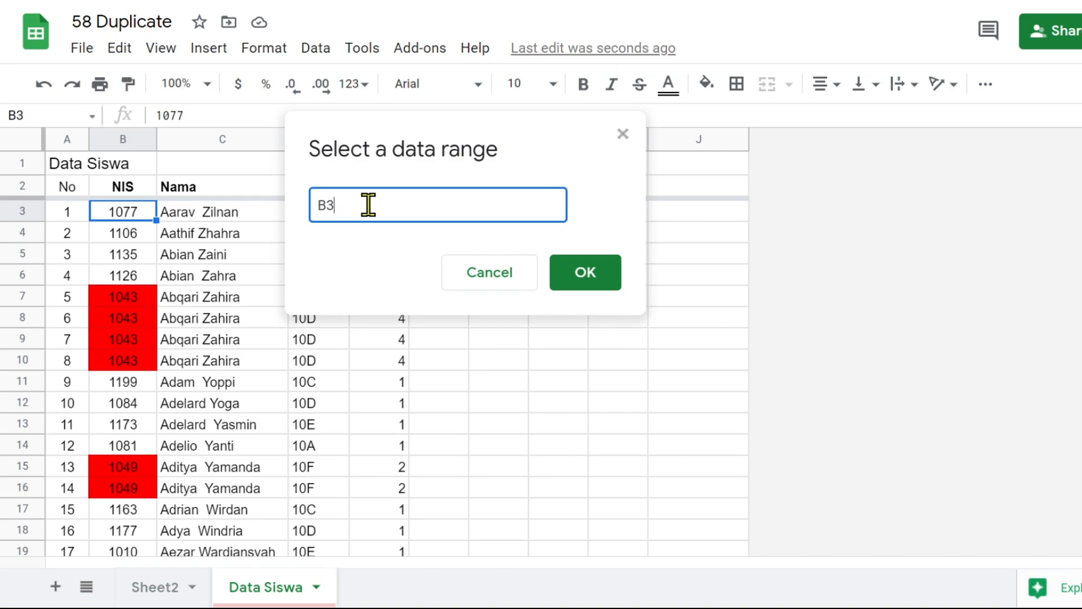
{"action": "type", "text": ":B"}
{"action": "left_click", "coordinate": [601, 276]}
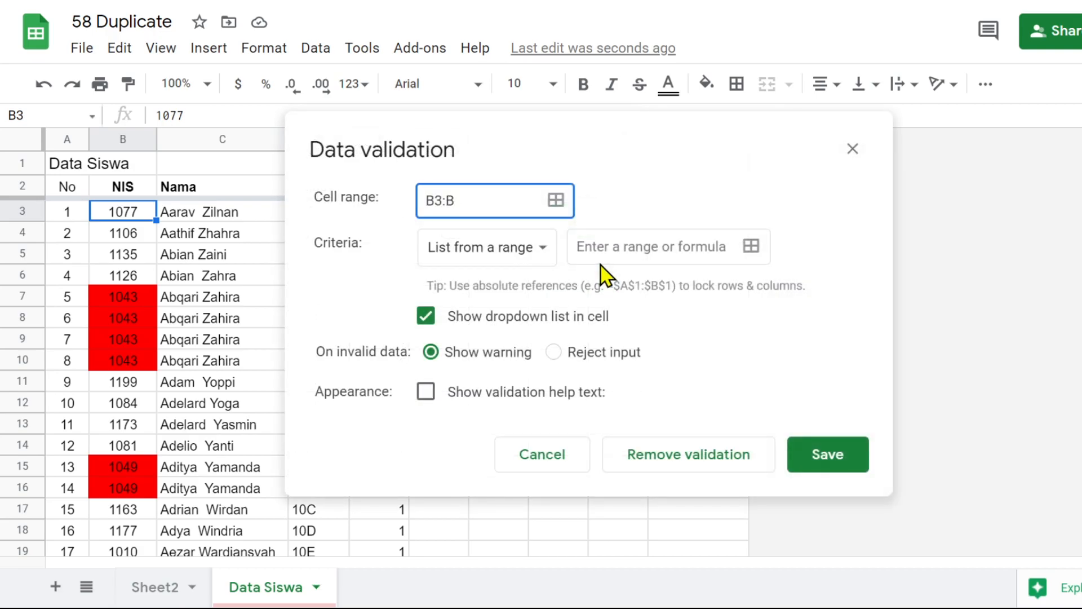
Set the validation criteria to the custom formula =COUNTIF(B$3:B,$B3:B)<2
{"action": "left_click", "coordinate": [549, 251]}
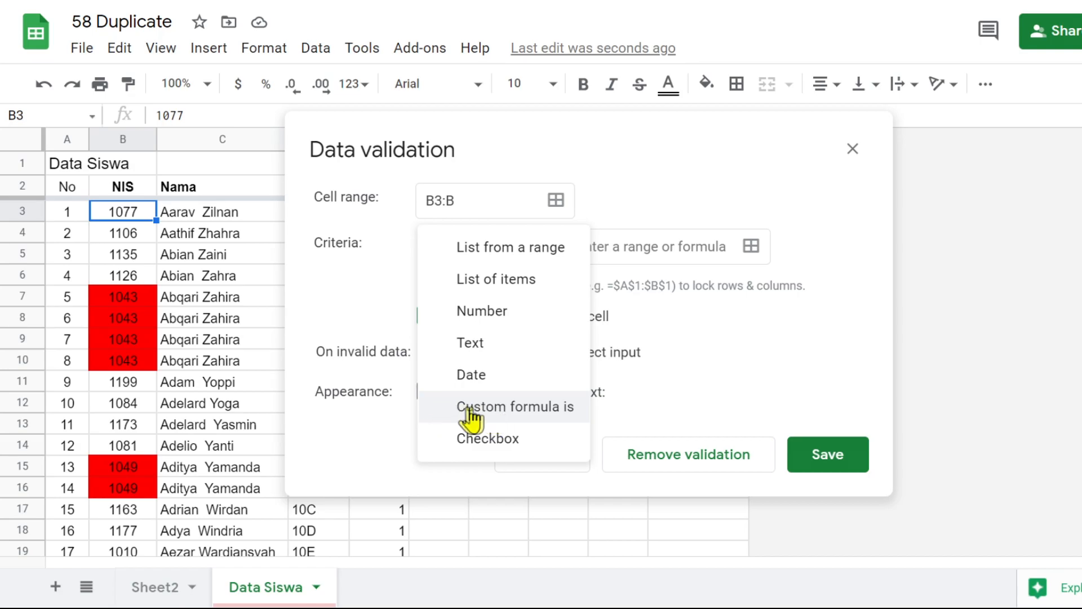
{"action": "left_click", "coordinate": [503, 407]}
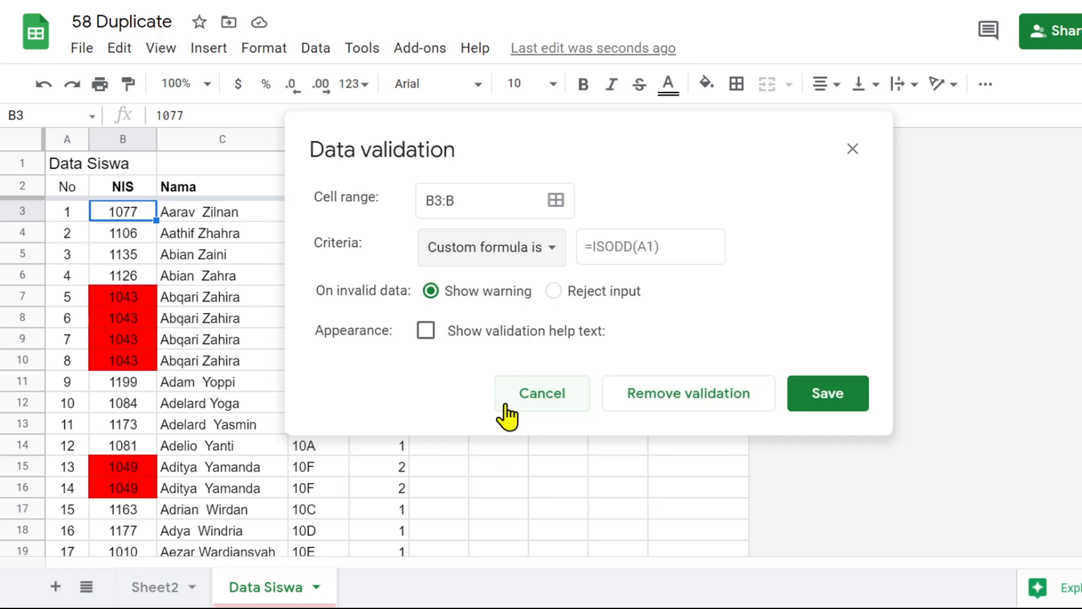
{"action": "left_click", "coordinate": [601, 247]}
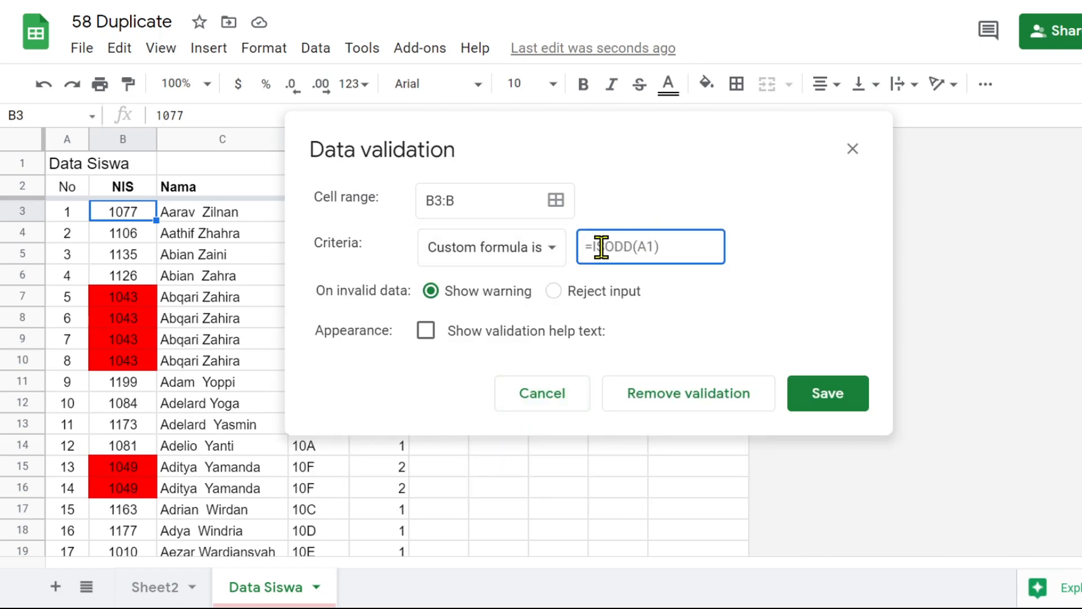
{"action": "key", "text": "ctrl+v"}
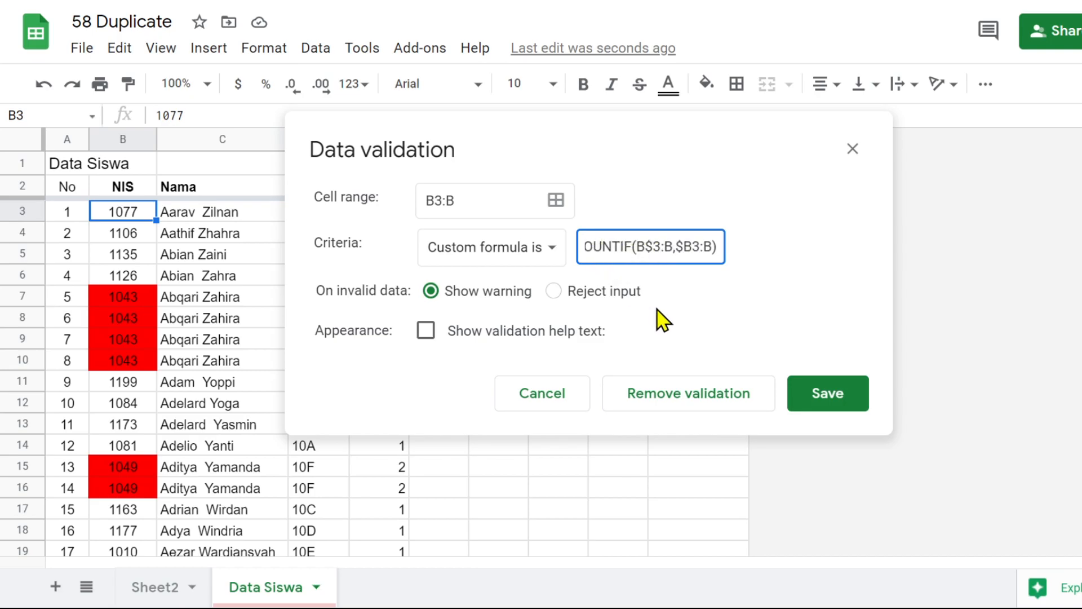
{"action": "key", "text": "Home"}
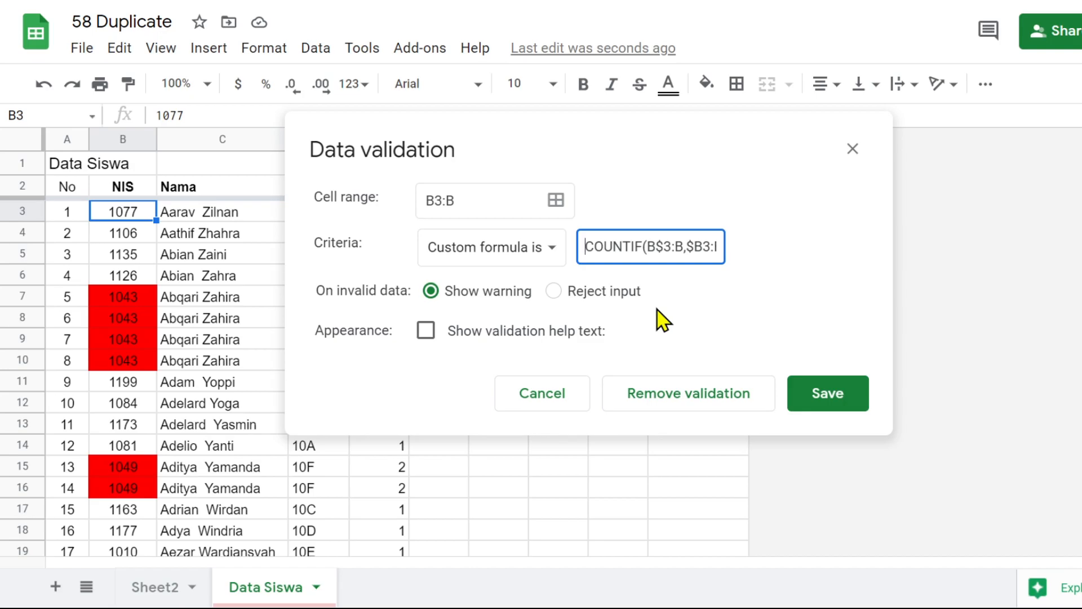
{"action": "type", "text": "="}
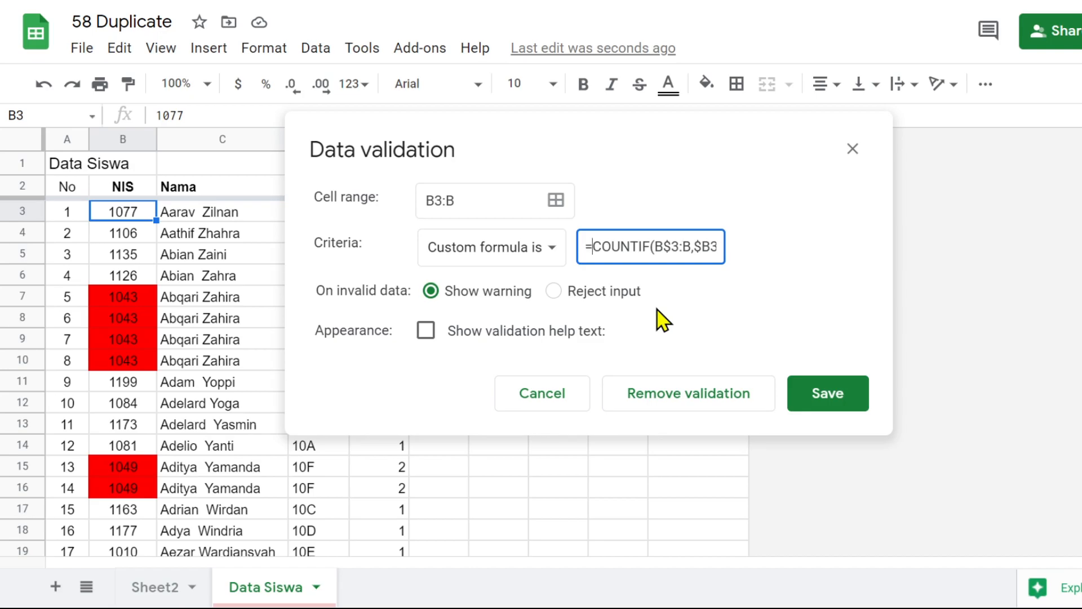
{"action": "key", "text": "End"}
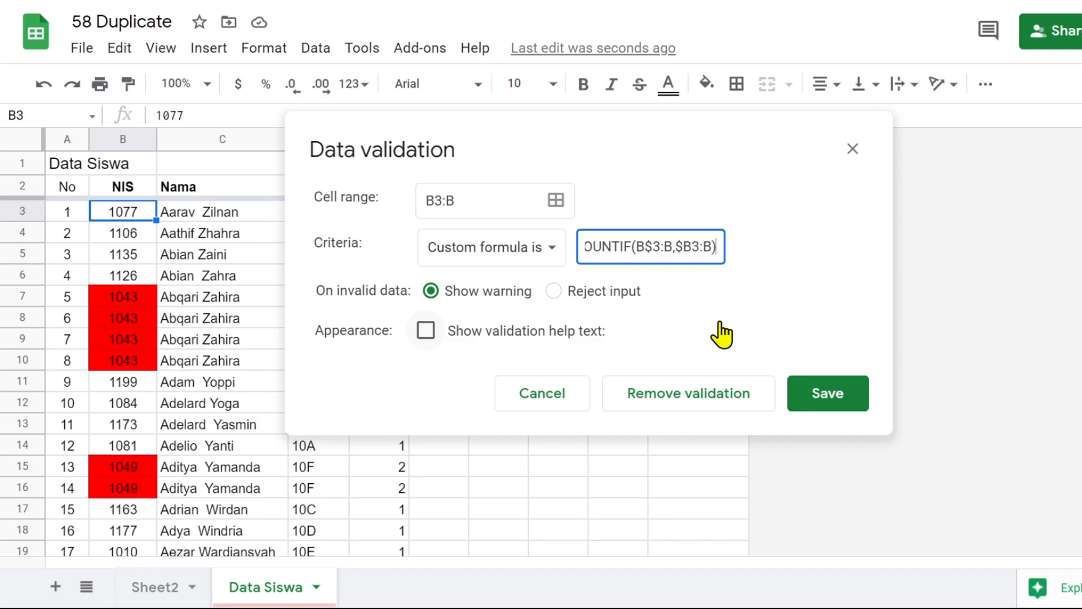
{"action": "type", "text": "<2"}
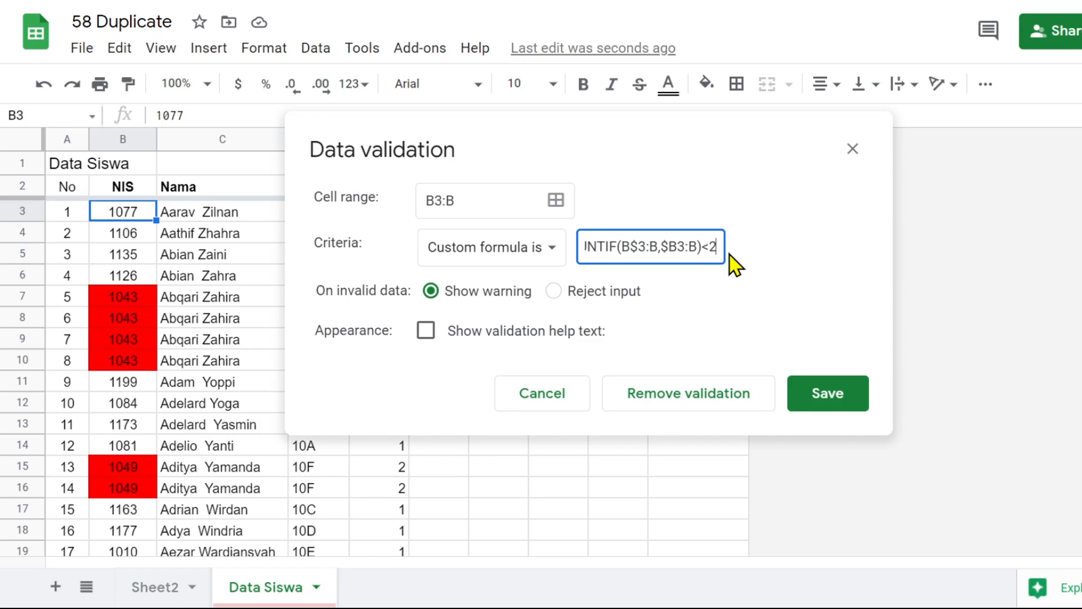
Make the rule reject invalid input with the help text "Data Sudah Ada / Duplicates", and save the validation
{"action": "left_click", "coordinate": [553, 292]}
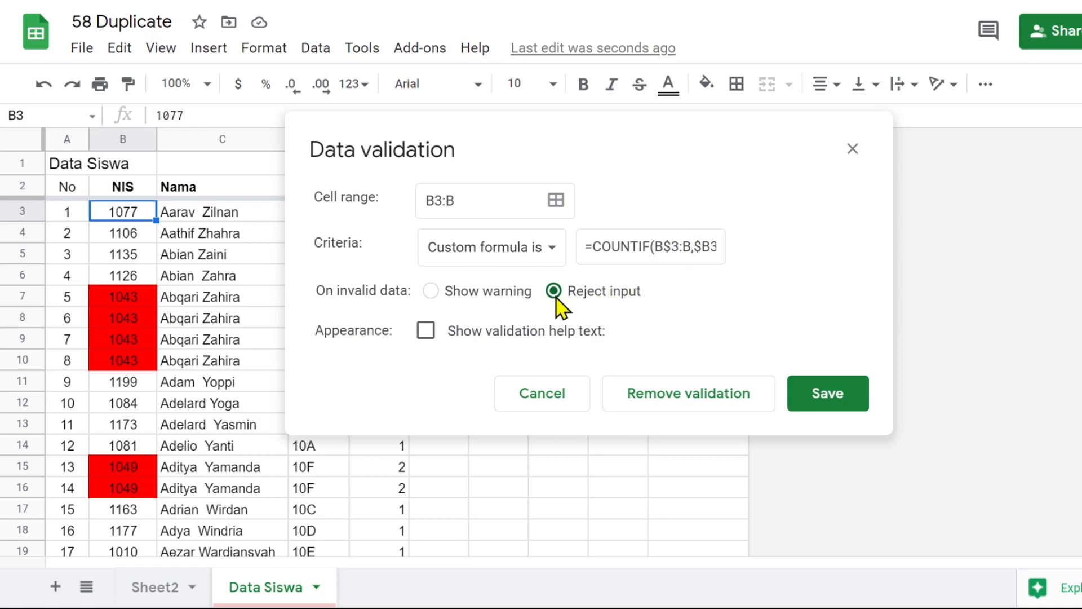
{"action": "left_click", "coordinate": [426, 331]}
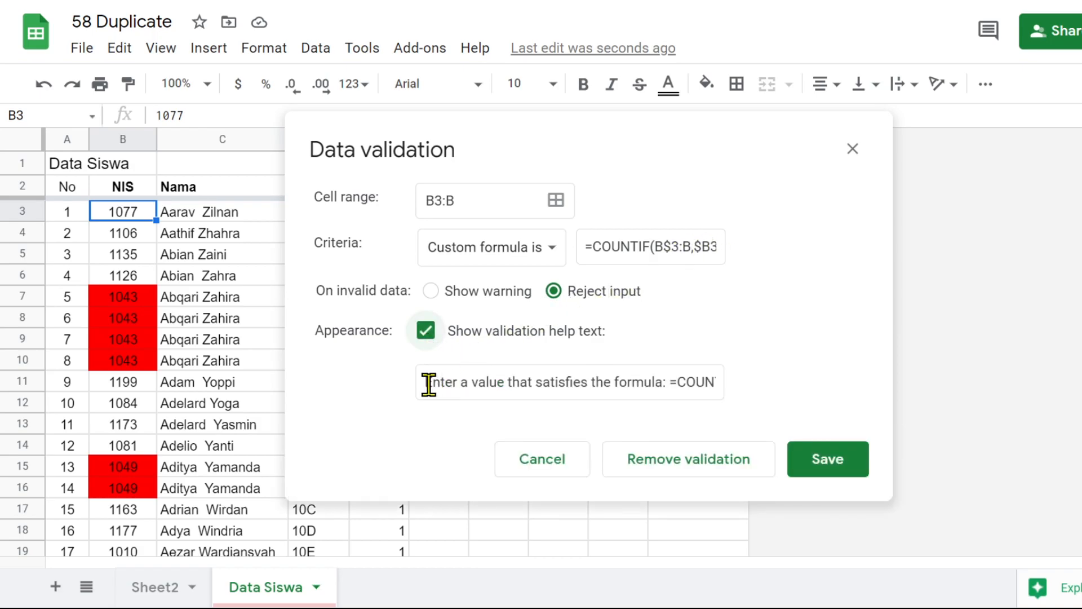
{"action": "left_click_drag", "start_coordinate": [428, 384], "coordinate": [813, 405]}
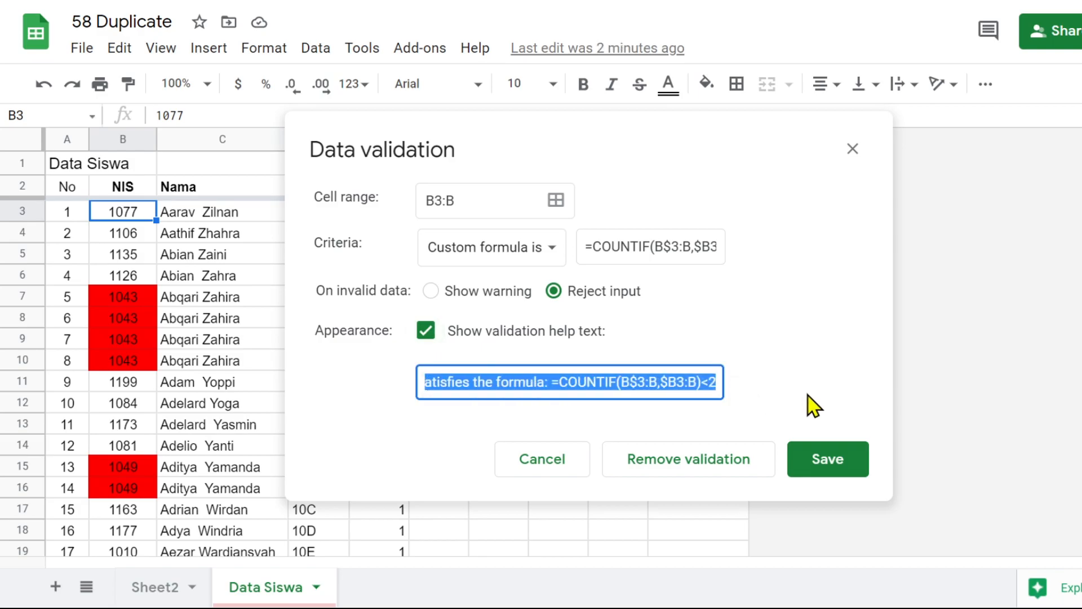
{"action": "type", "text": "Data Sudah Ada / Duplicates"}
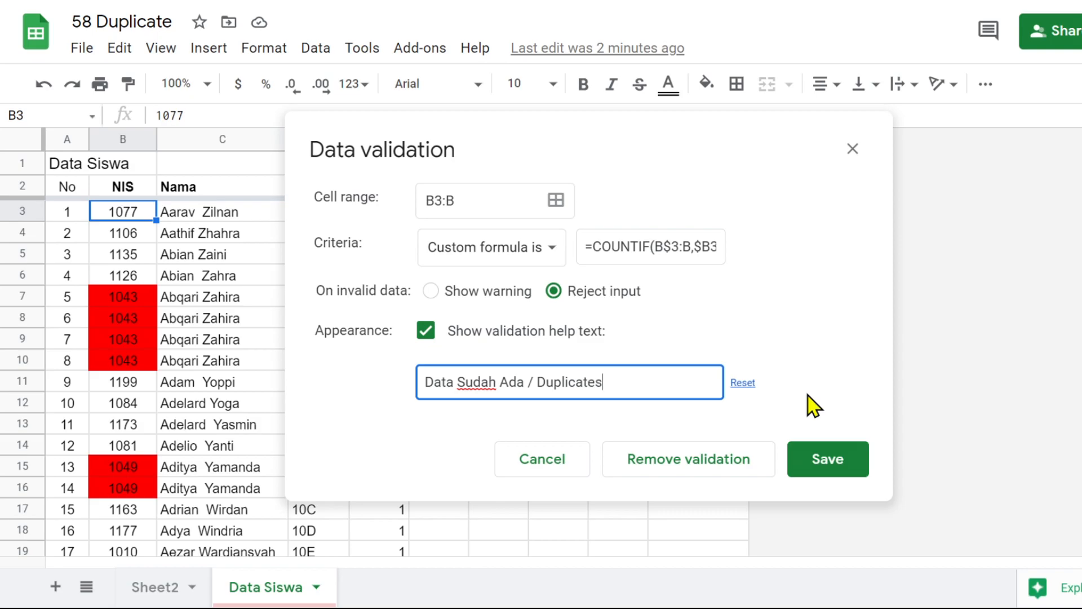
{"action": "left_click", "coordinate": [829, 465]}
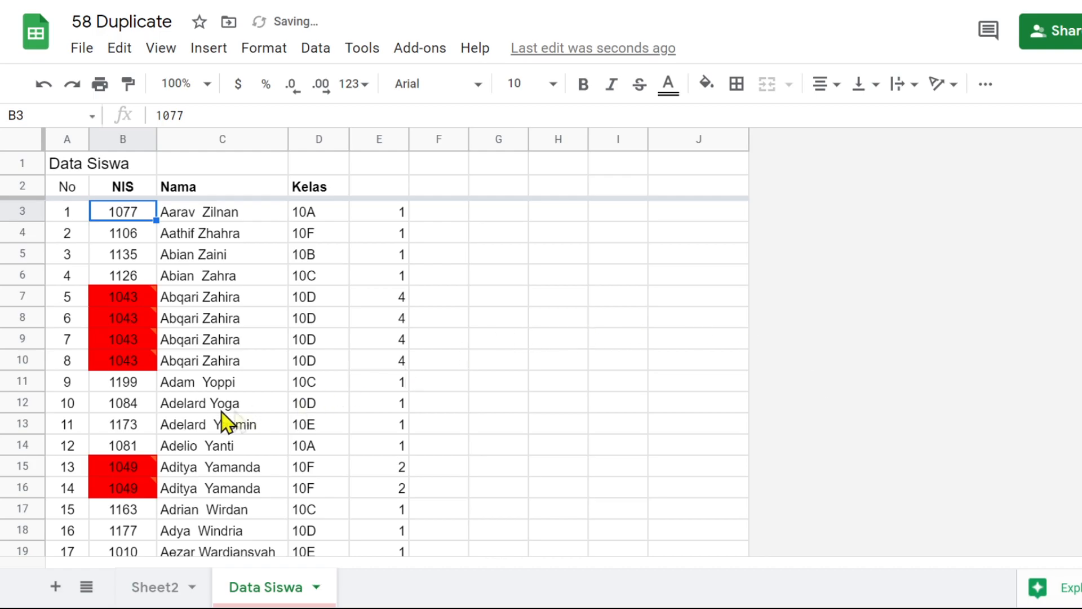
Test the validation by trying to enter the NIS from B201 in the first empty NIS cell, B202
{"action": "left_click", "coordinate": [122, 427]}
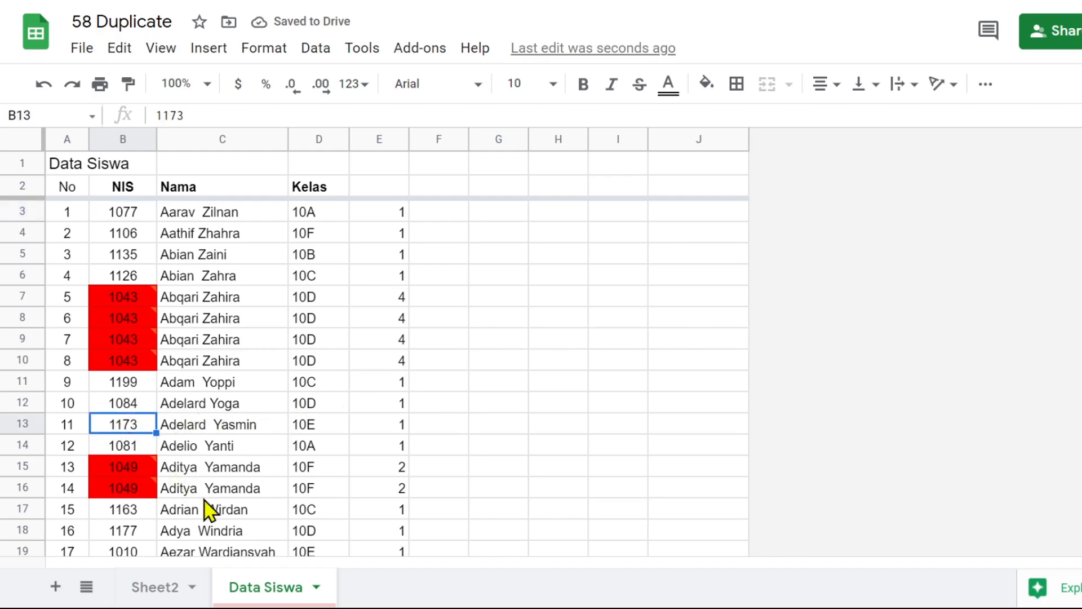
{"action": "key", "text": "ctrl+Down"}
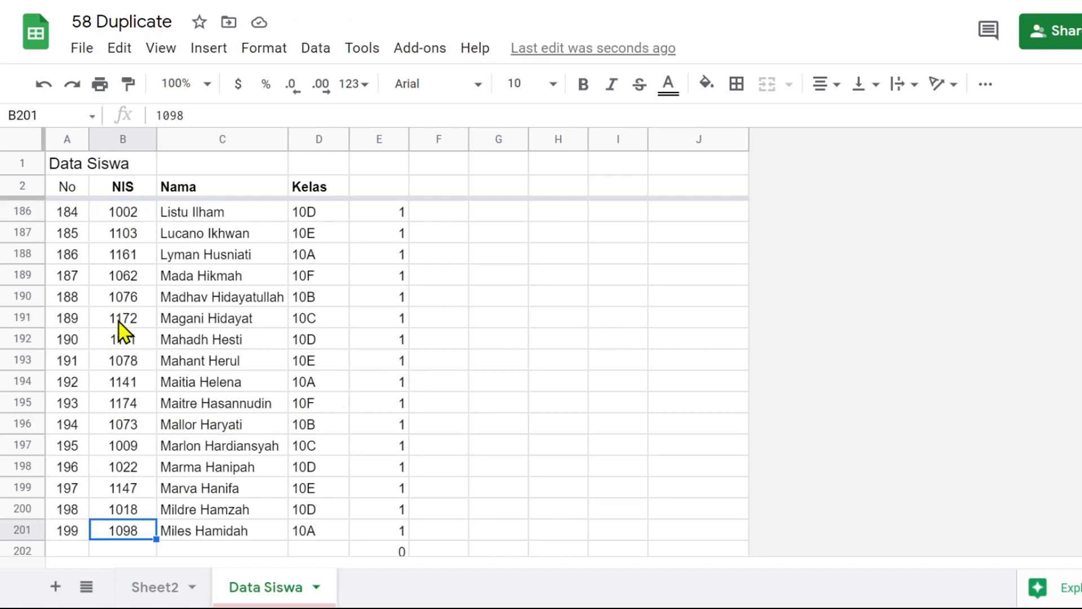
{"action": "scroll", "coordinate": [121, 325], "scroll_direction": "down", "scroll_amount": 2}
{"action": "left_click", "coordinate": [127, 472]}
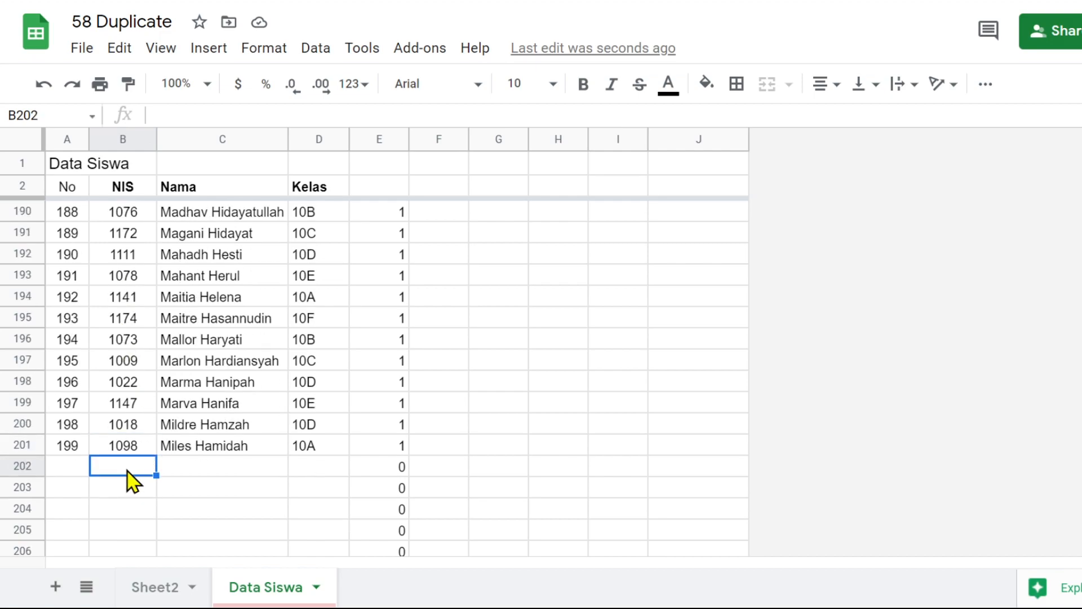
{"action": "type", "text": "10"}
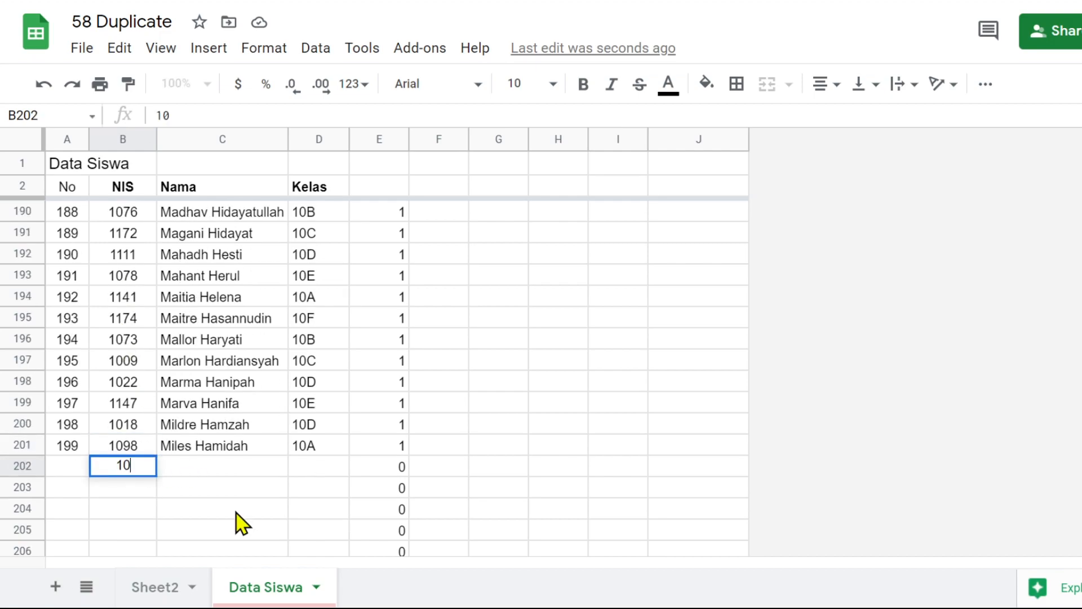
{"action": "type", "text": "98"}
{"action": "key", "text": "Return"}
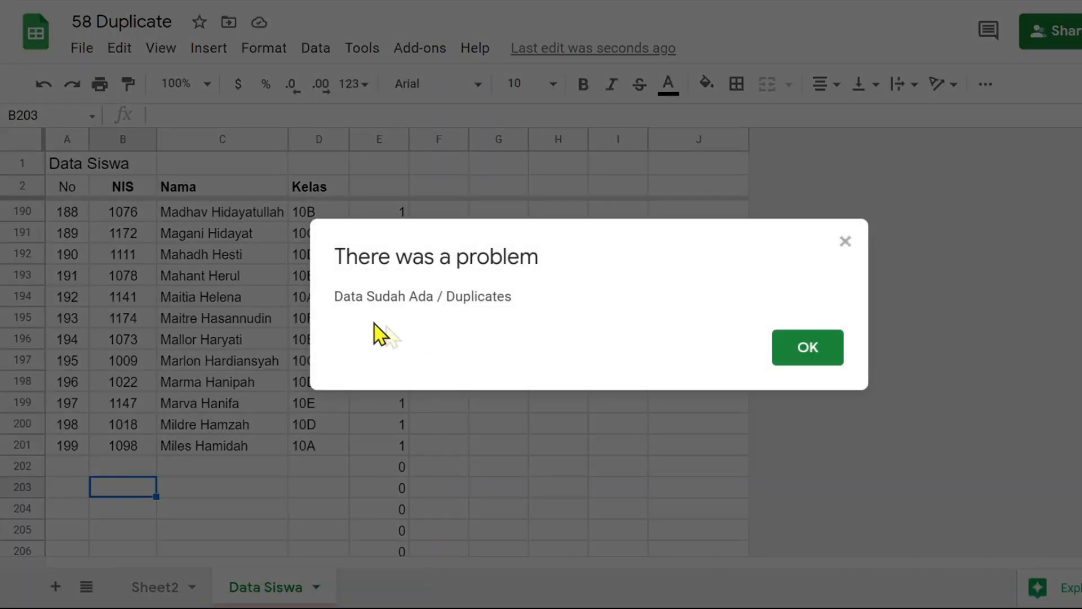
{"action": "left_click", "coordinate": [814, 354]}
Try once more to enter the already used NIS from B201 in B202
{"action": "left_click", "coordinate": [126, 469]}
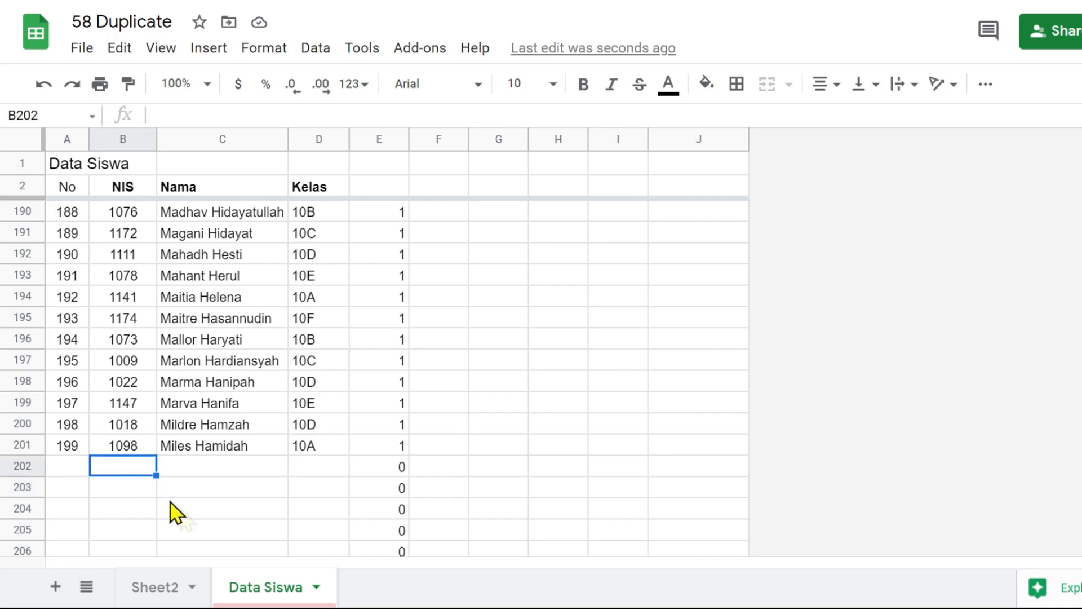
{"action": "type", "text": "1"}
{"action": "type", "text": "098"}
{"action": "key", "text": "Return"}
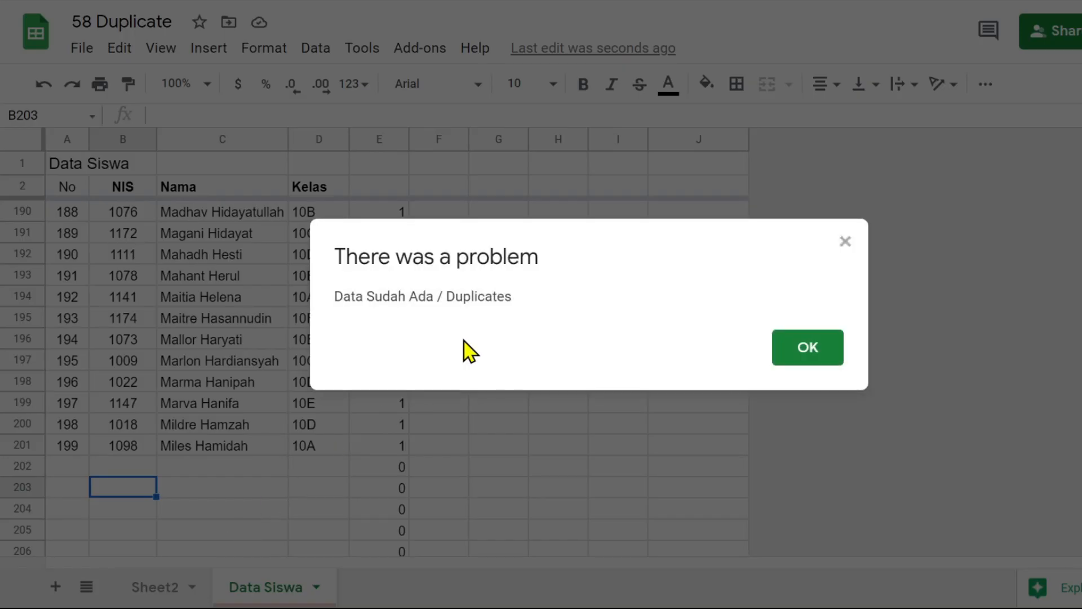
{"action": "left_click", "coordinate": [824, 352]}
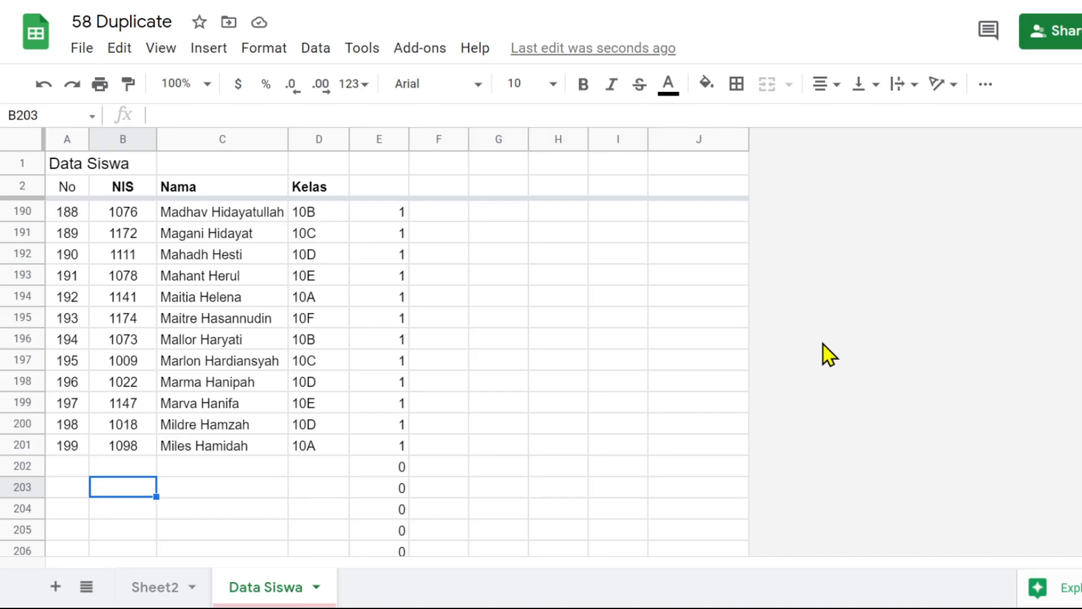
Enter a new, unused NIS in B202 below the last student
{"action": "key", "text": "Up"}
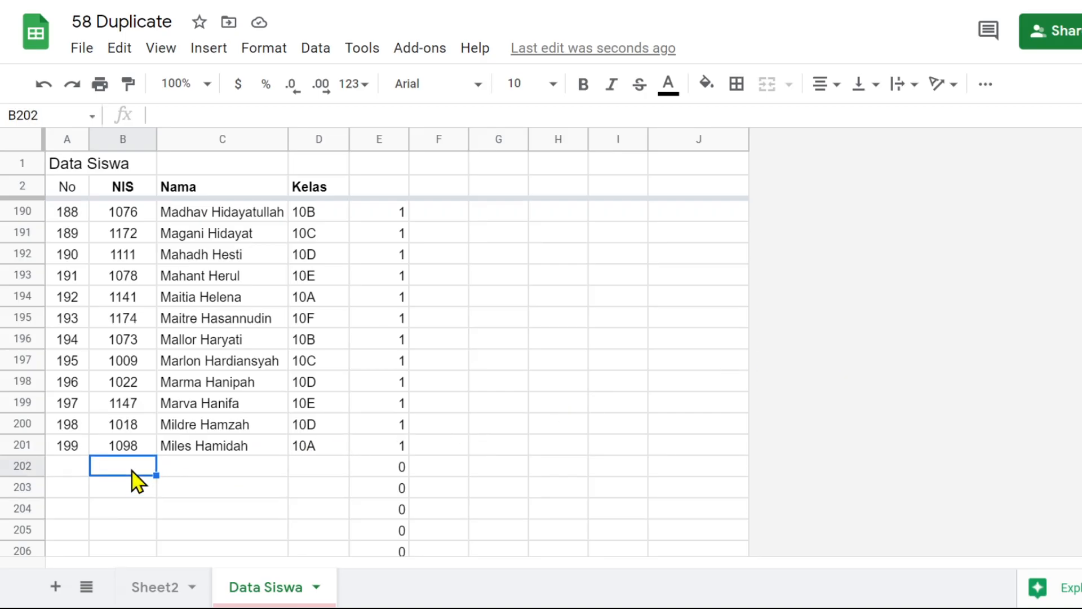
{"action": "type", "text": "200"}
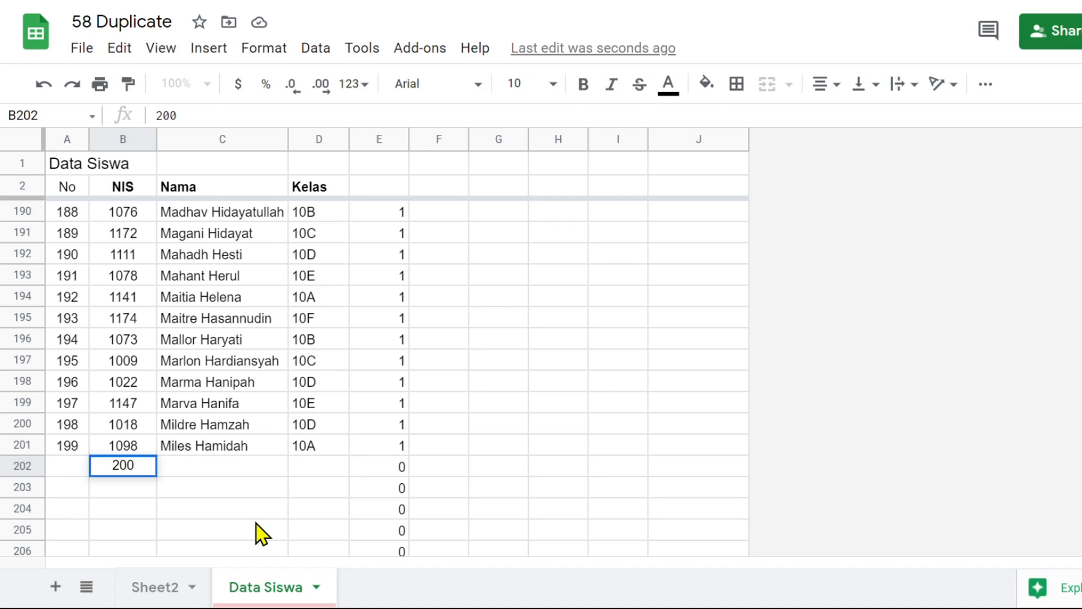
{"action": "key", "text": "Return"}
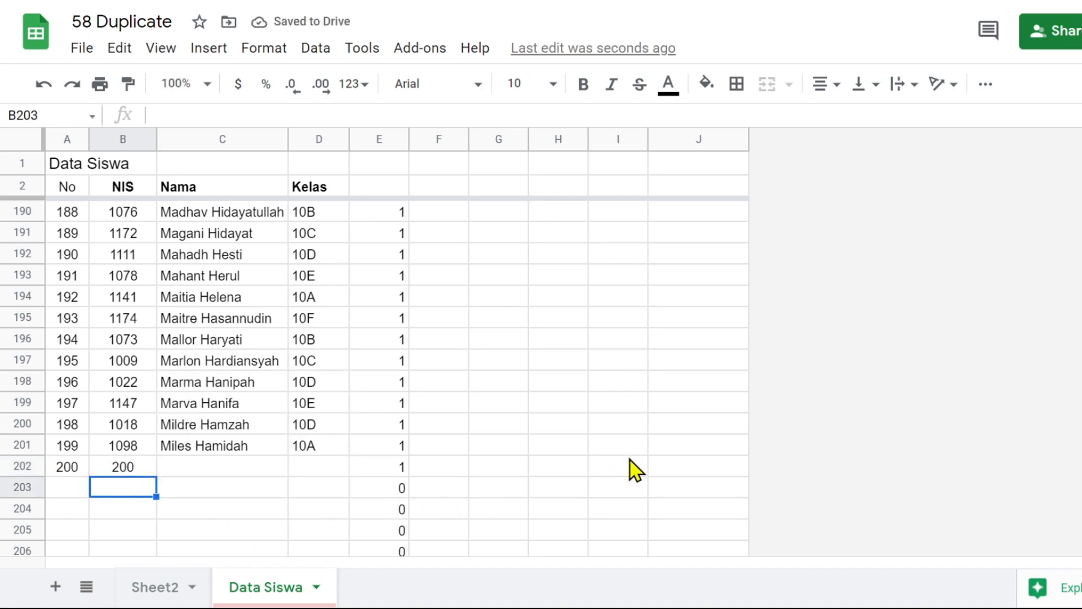
Test the validation by trying to enter the NIS from B202 again in B203
{"action": "type", "text": "200"}
{"action": "key", "text": "Return"}
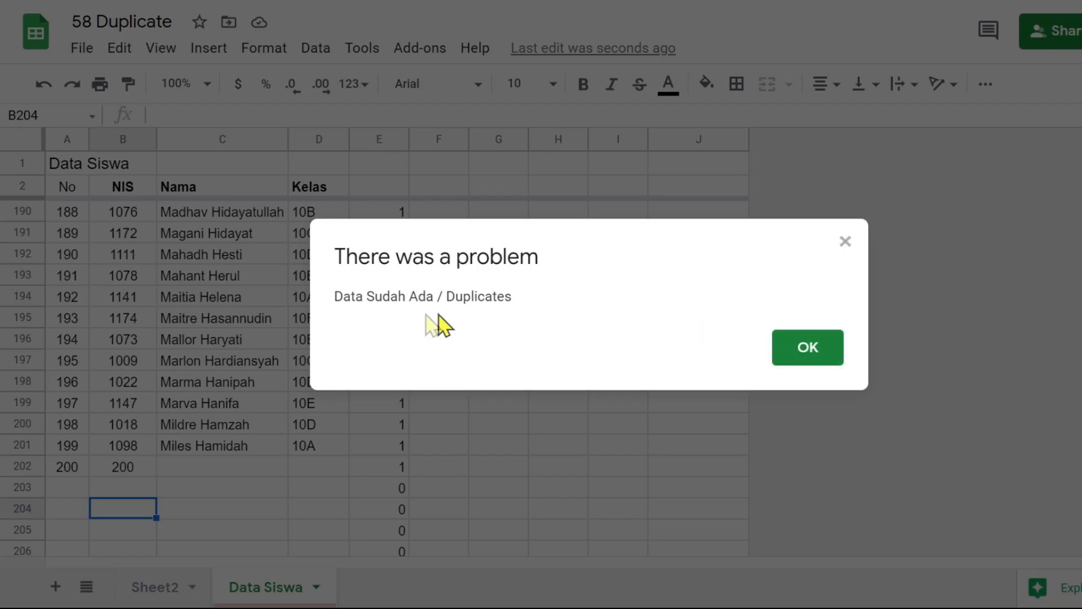
{"action": "left_click", "coordinate": [804, 354]}
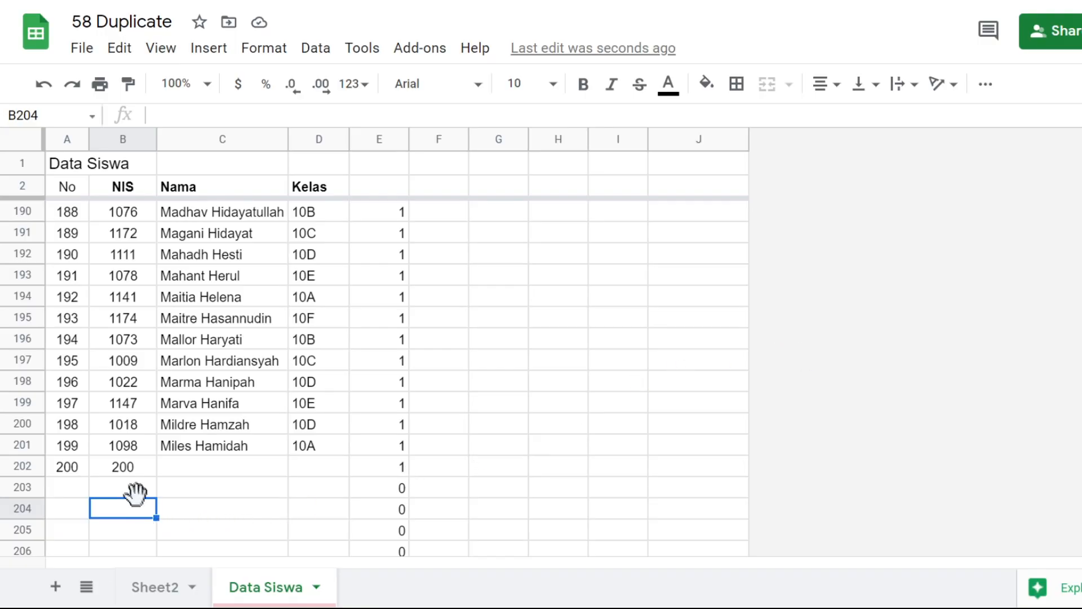
Enter a new, unused NIS in B203 instead
{"action": "left_click", "coordinate": [133, 488]}
{"action": "type", "text": "201"}
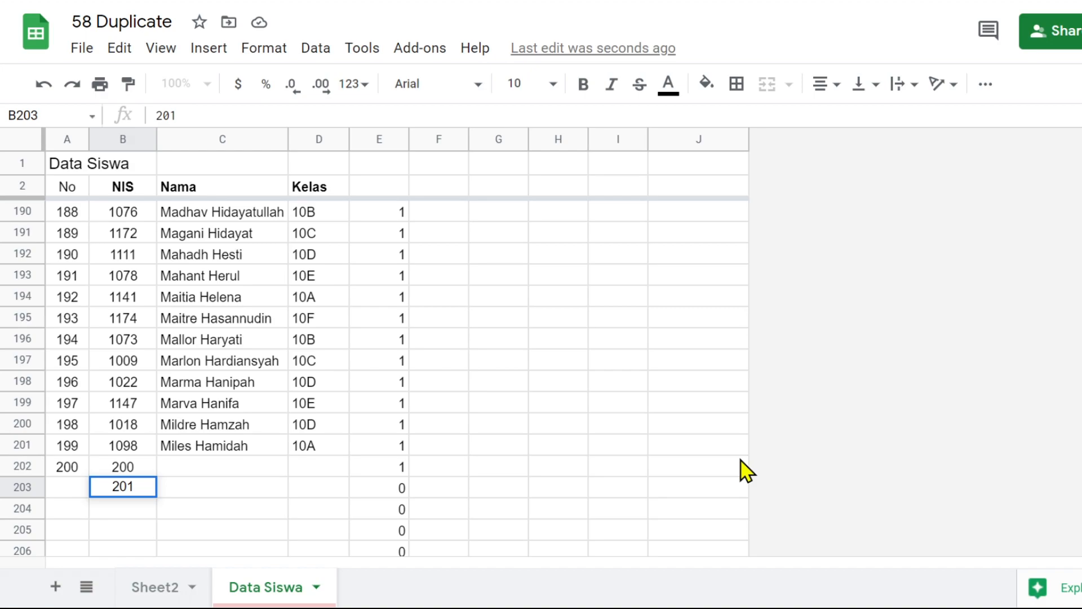
{"action": "key", "text": "Return"}
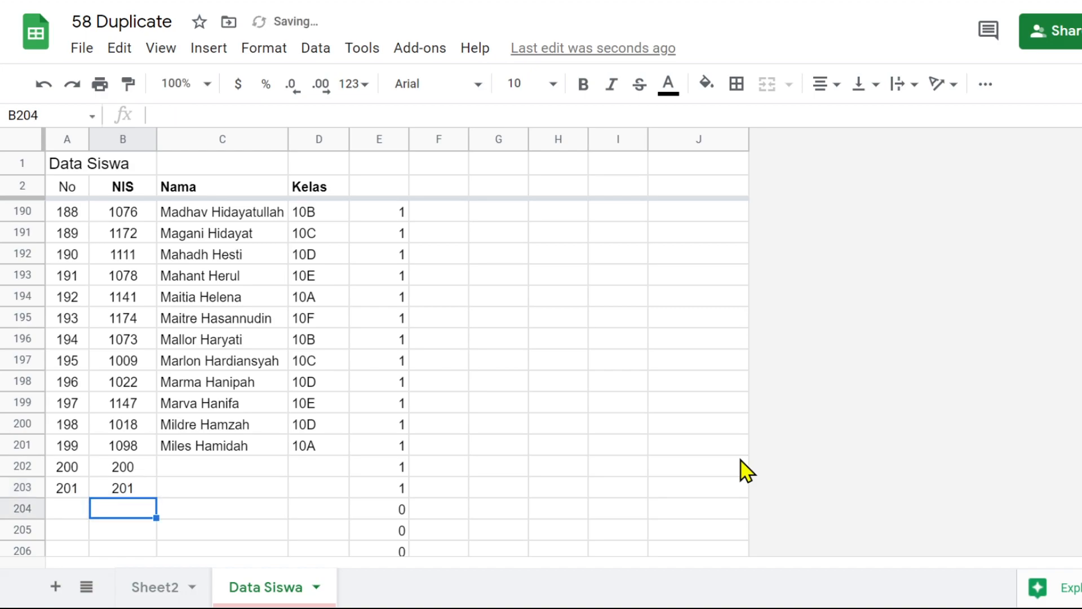
Review the topics on separating and removing duplicate data in Sheet2, and return to the start of the Data Siswa list
{"action": "left_click", "coordinate": [182, 467]}
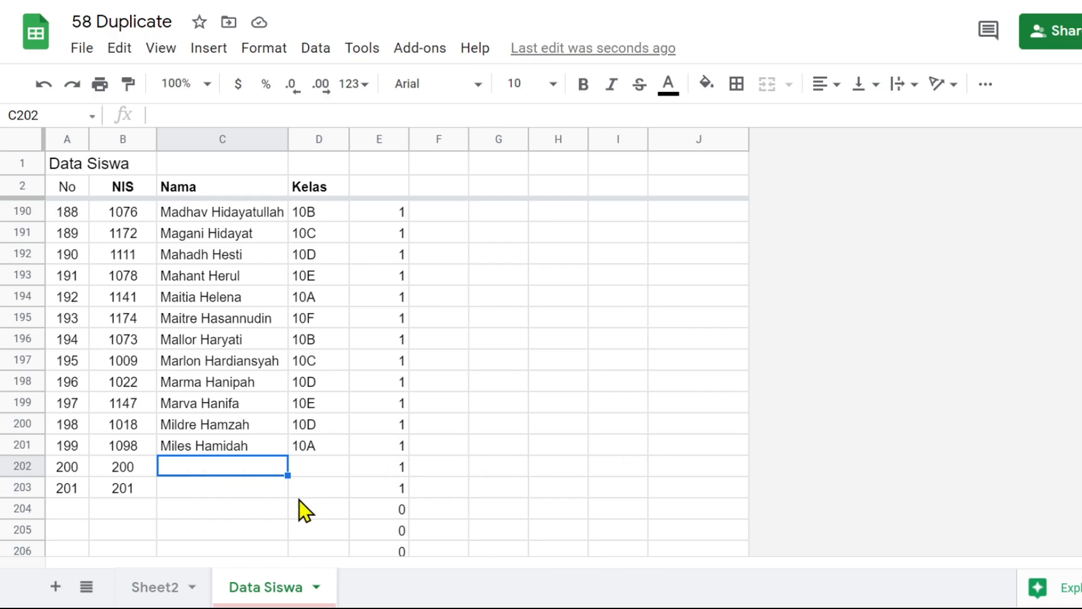
{"action": "scroll", "coordinate": [206, 450], "scroll_direction": "up", "scroll_amount": 9}
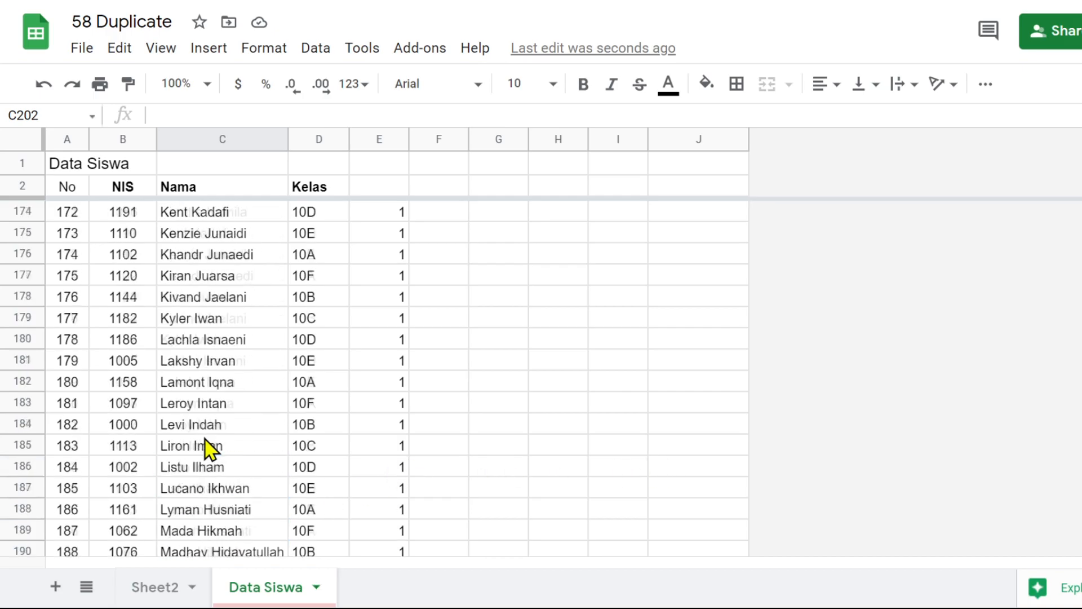
{"action": "scroll", "coordinate": [208, 447], "scroll_direction": "down", "scroll_amount": 10}
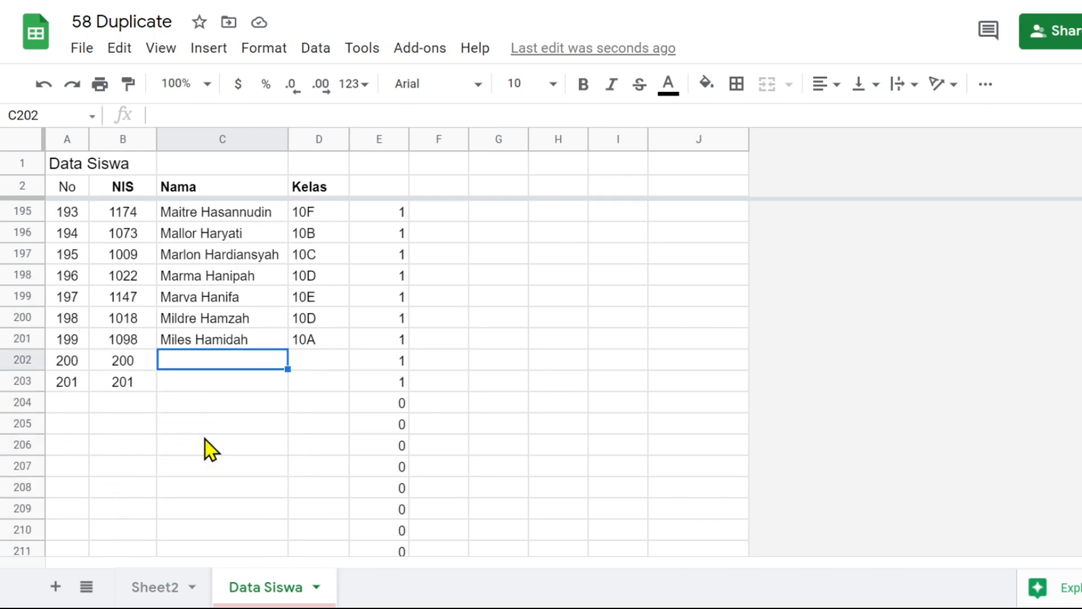
{"action": "left_click", "coordinate": [166, 592]}
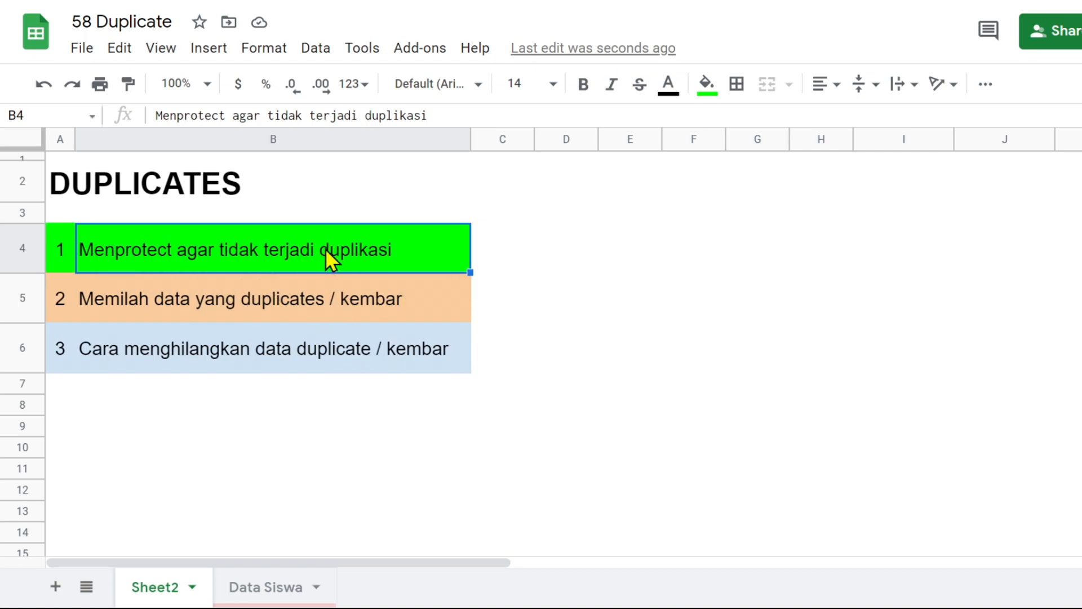
{"action": "left_click", "coordinate": [285, 306]}
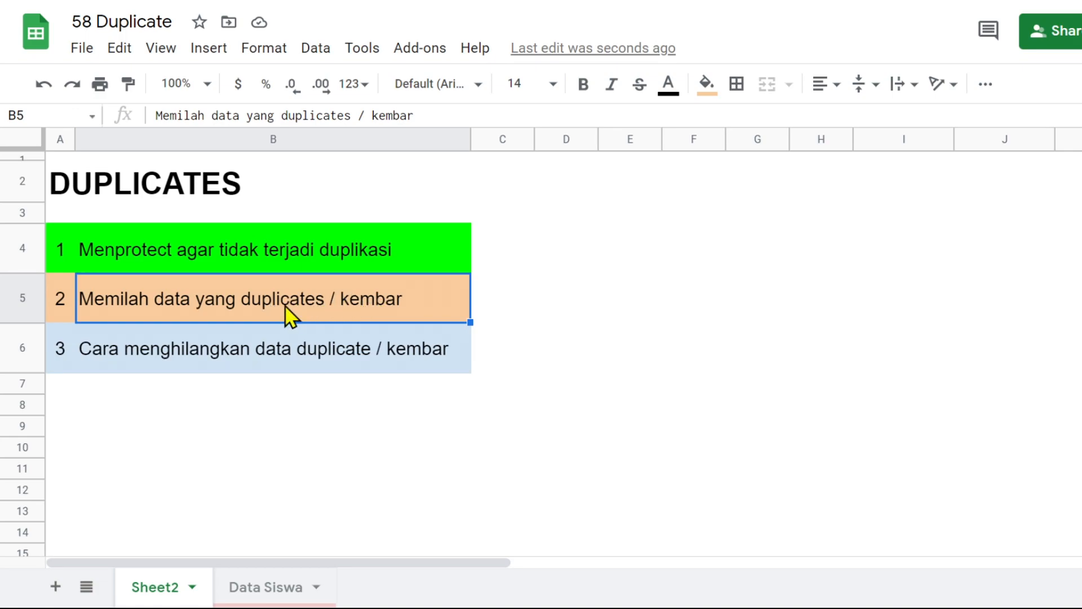
{"action": "left_click", "coordinate": [113, 366]}
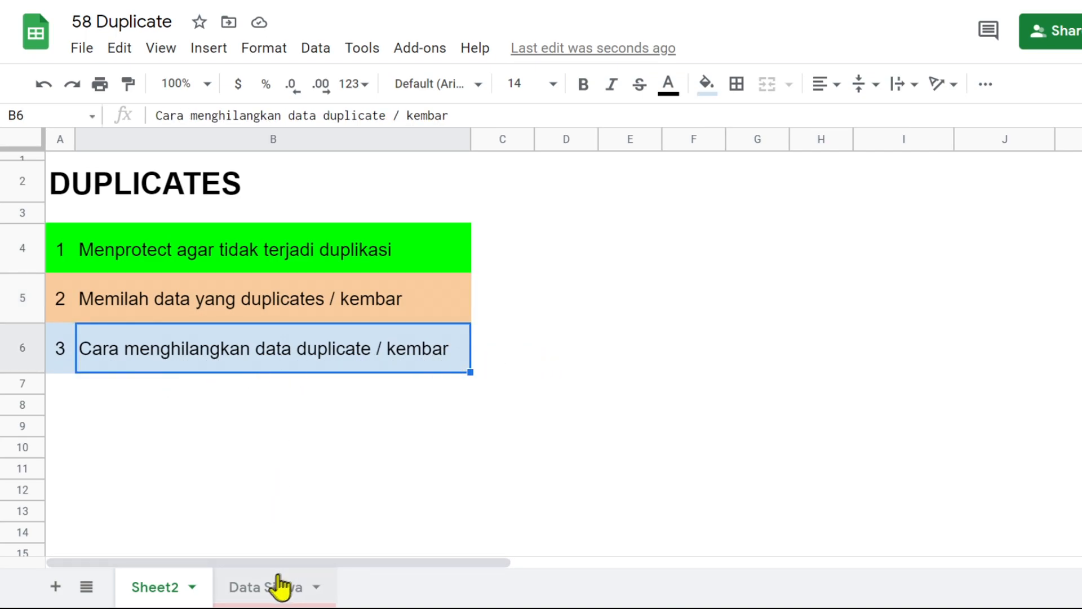
{"action": "left_click", "coordinate": [260, 587]}
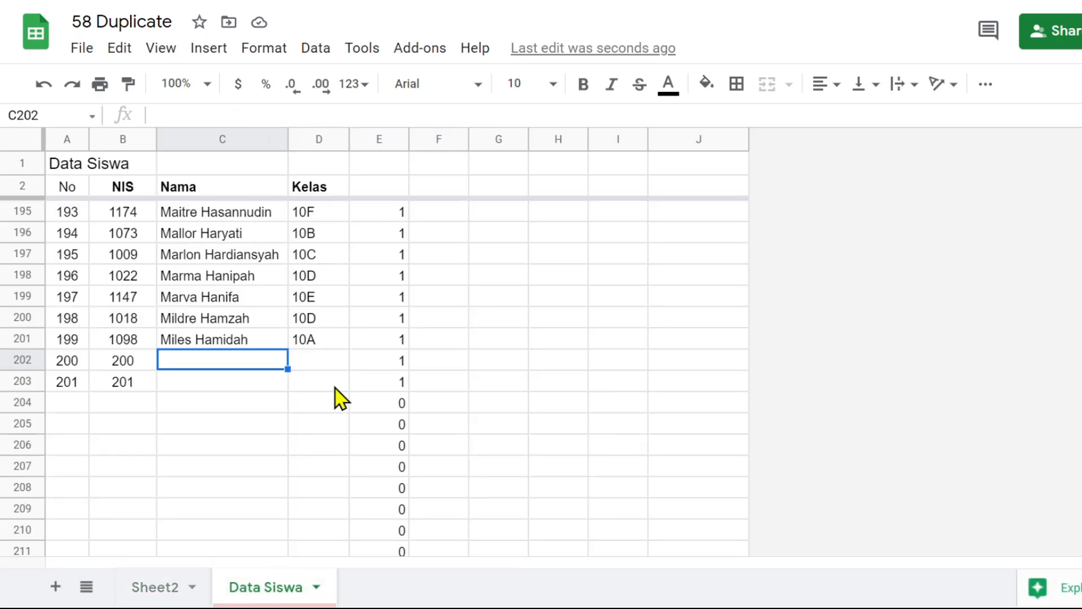
{"action": "scroll", "coordinate": [338, 397], "scroll_direction": "up", "scroll_amount": 20}
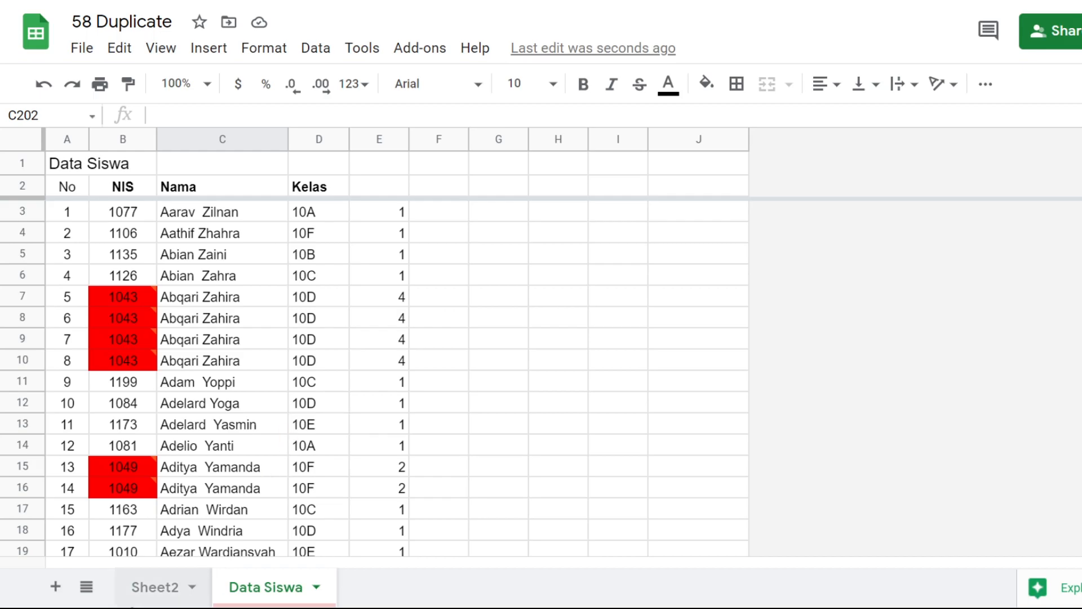
Add a new sheet and name it "Remove Duplicates"
{"action": "left_click", "coordinate": [55, 587]}
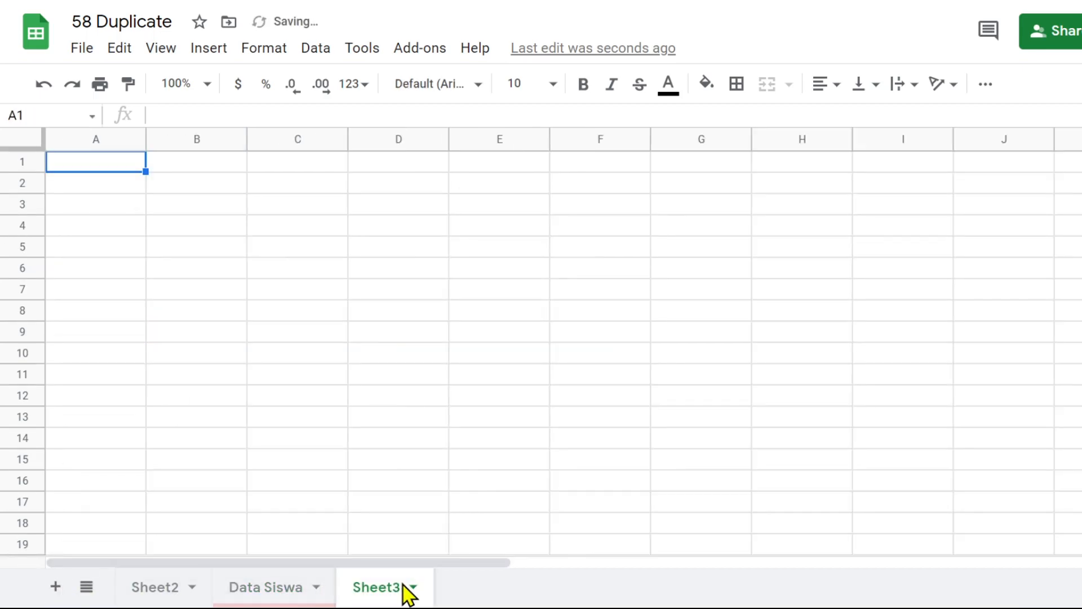
{"action": "left_click", "coordinate": [415, 588]}
{"action": "left_click", "coordinate": [426, 349]}
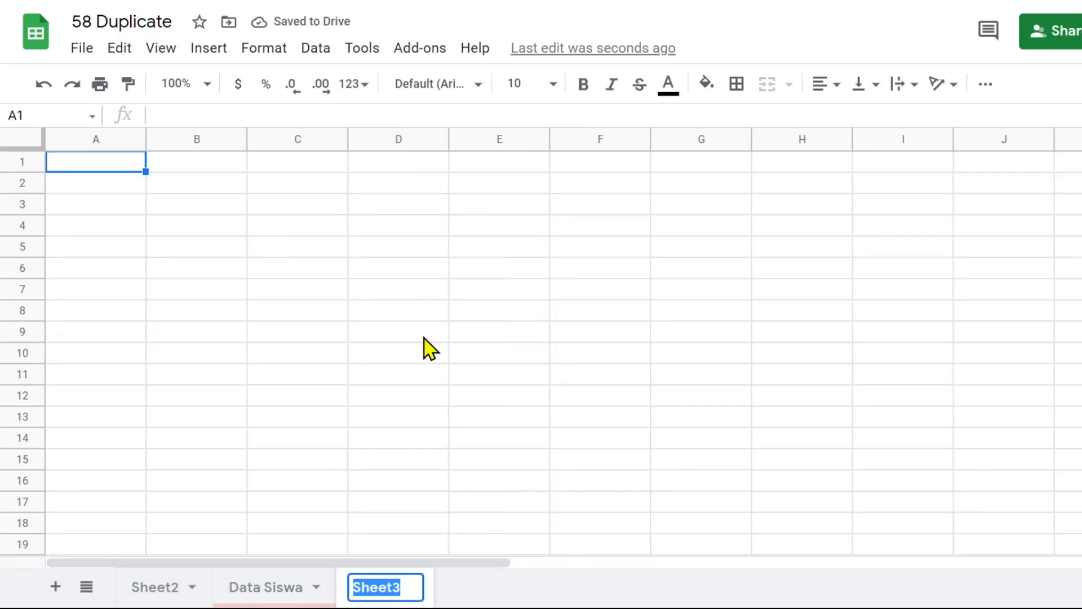
{"action": "type", "text": "Re"}
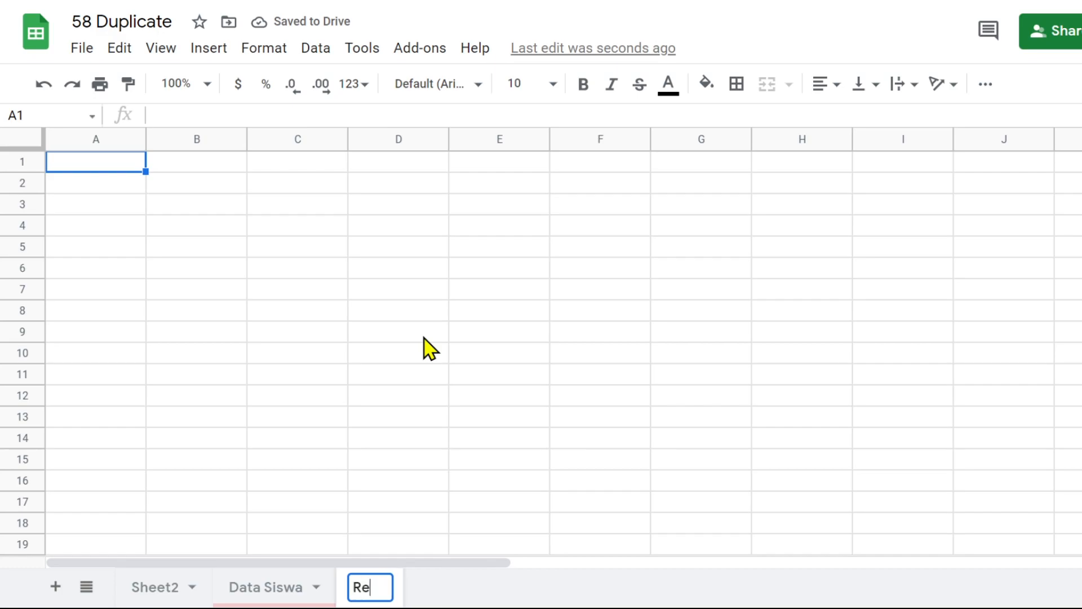
{"action": "type", "text": "move Duplicates"}
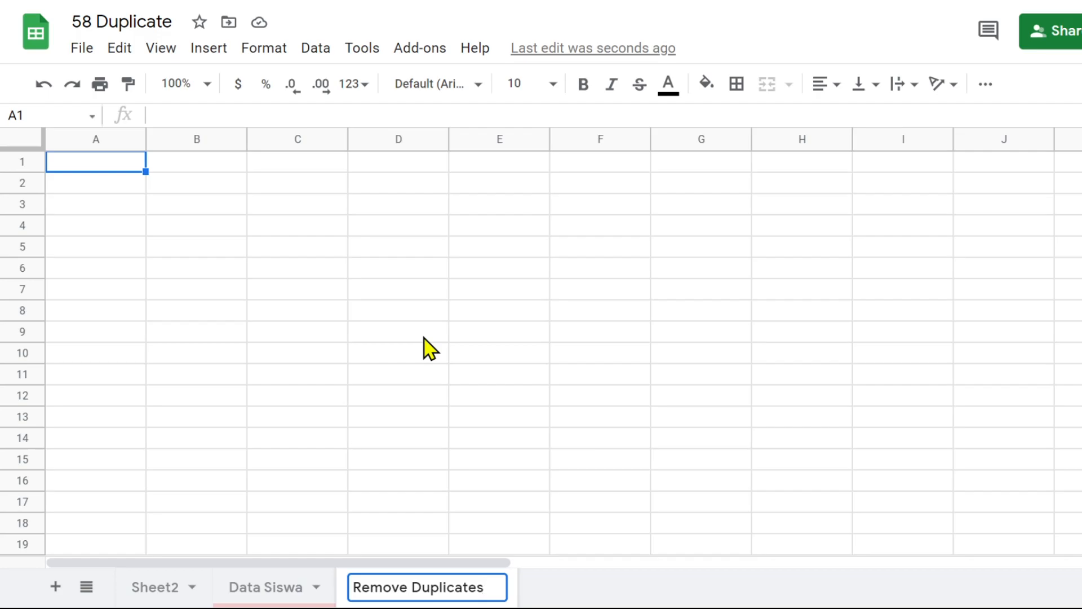
{"action": "left_click", "coordinate": [398, 374]}
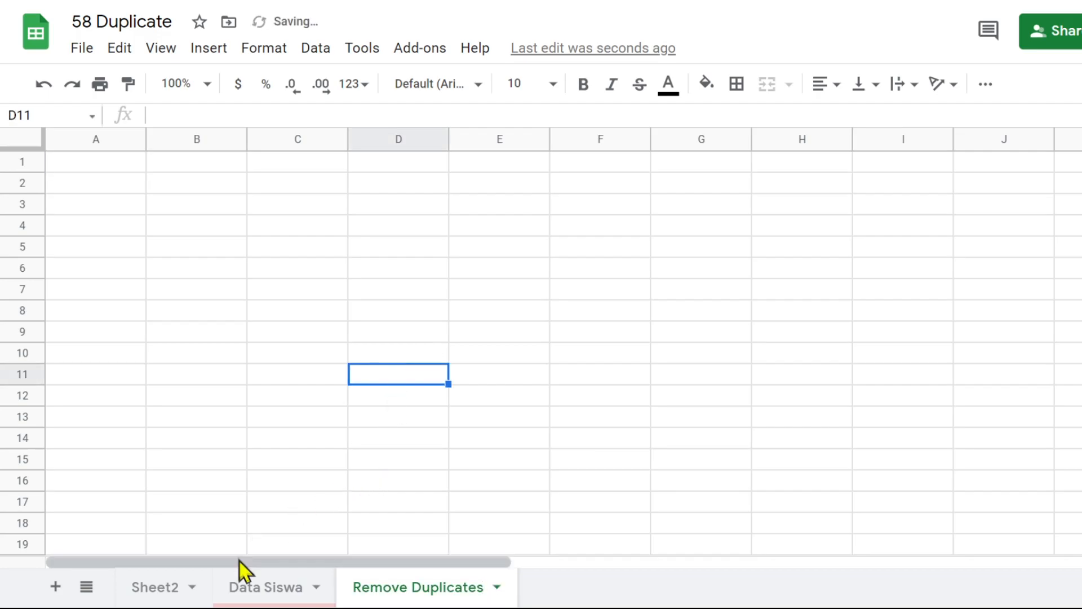
In G3 of the Data Siswa sheet, list the NIS values without duplicates using =UNIQUE(B3:B10)
{"action": "left_click", "coordinate": [245, 589]}
{"action": "left_click", "coordinate": [121, 218]}
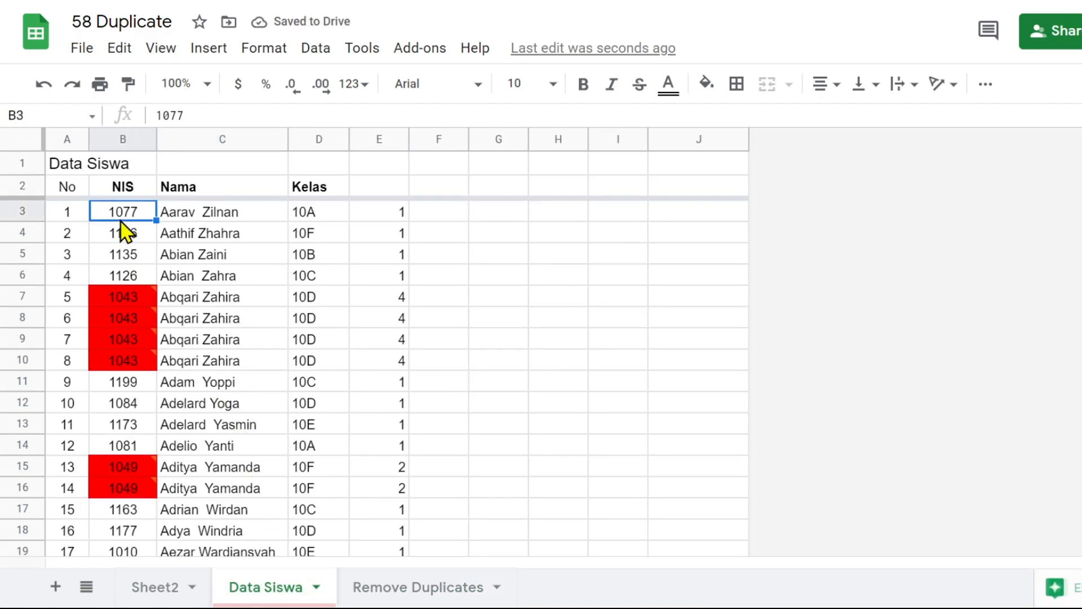
{"action": "left_click", "coordinate": [552, 220]}
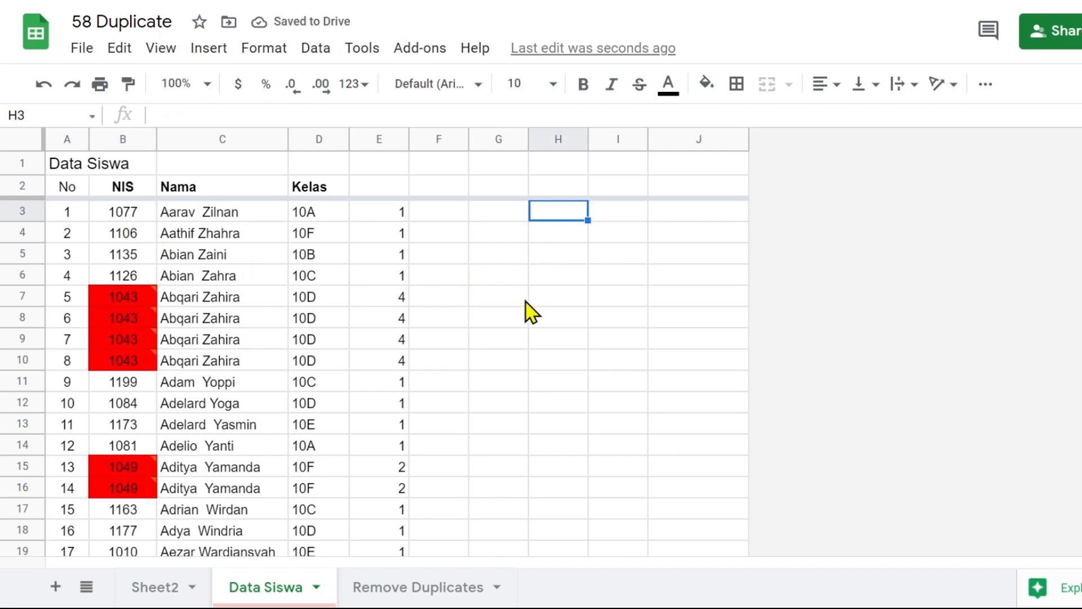
{"action": "left_click", "coordinate": [510, 218]}
{"action": "type", "text": "=u"}
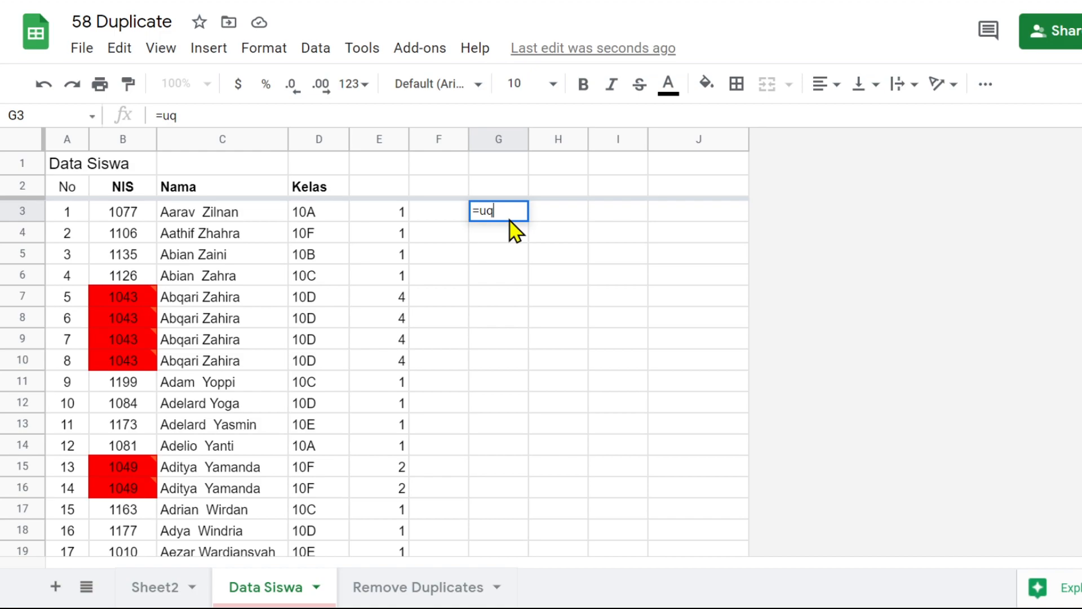
{"action": "type", "text": "q"}
{"action": "key", "text": "BackSpace"}
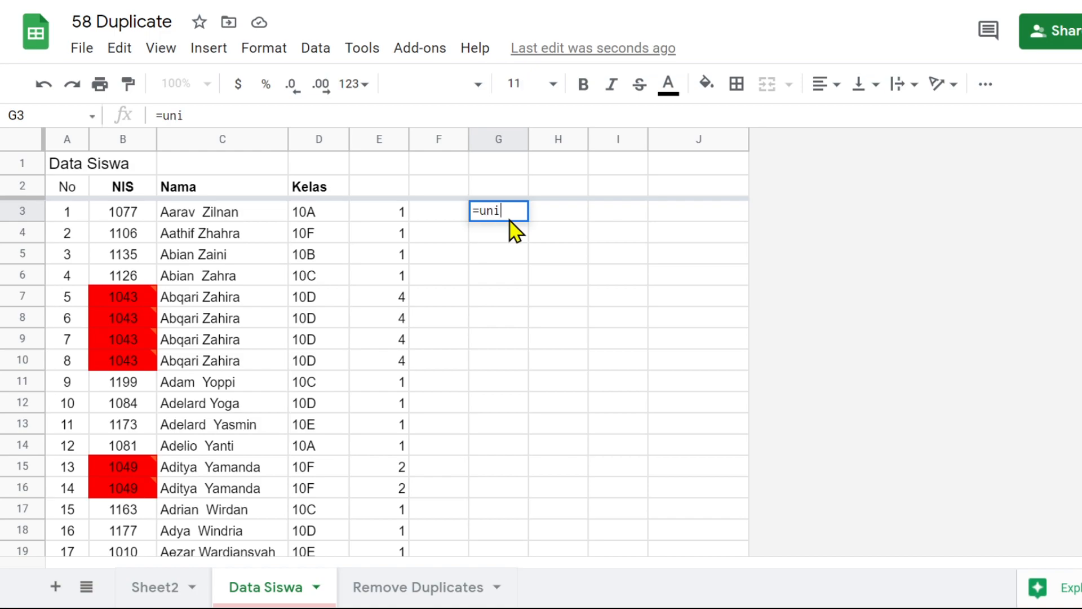
{"action": "type", "text": "nique("}
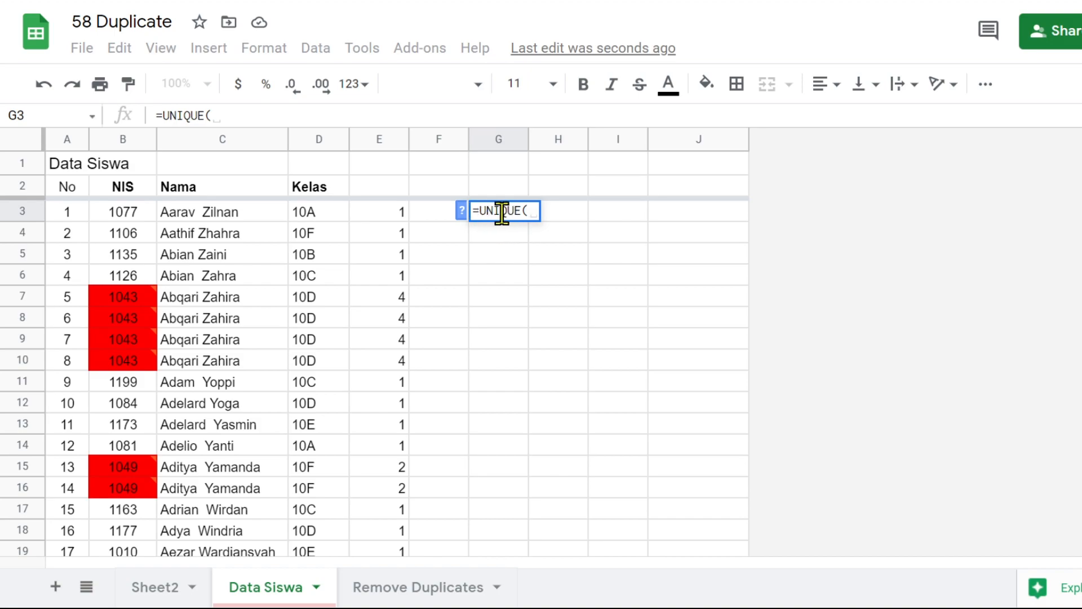
{"action": "left_click", "coordinate": [462, 213]}
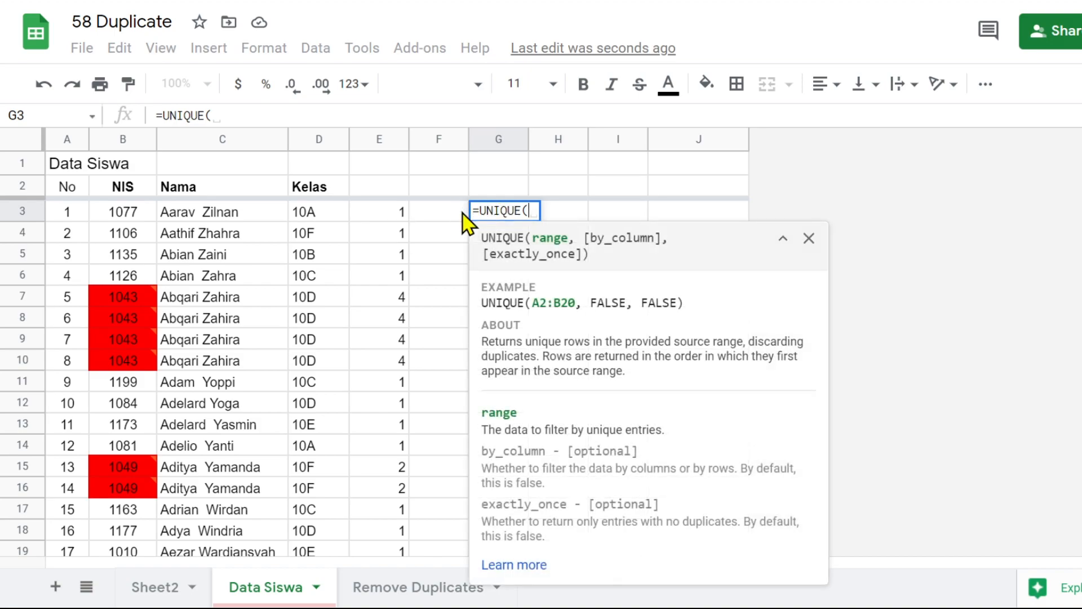
{"action": "left_click_drag", "start_coordinate": [126, 217], "coordinate": [126, 355]}
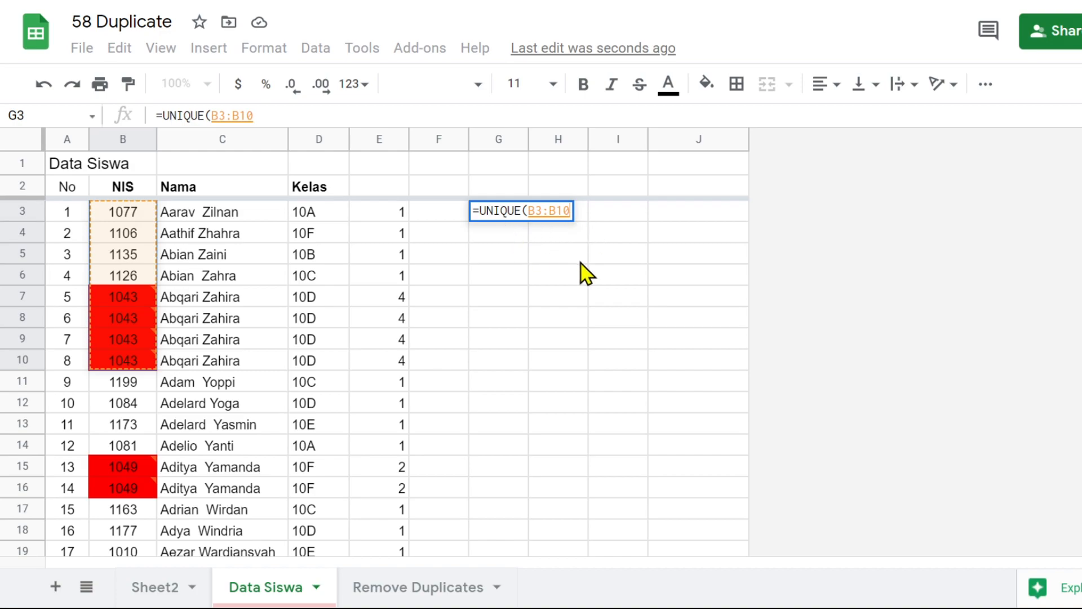
{"action": "type", "text": ")"}
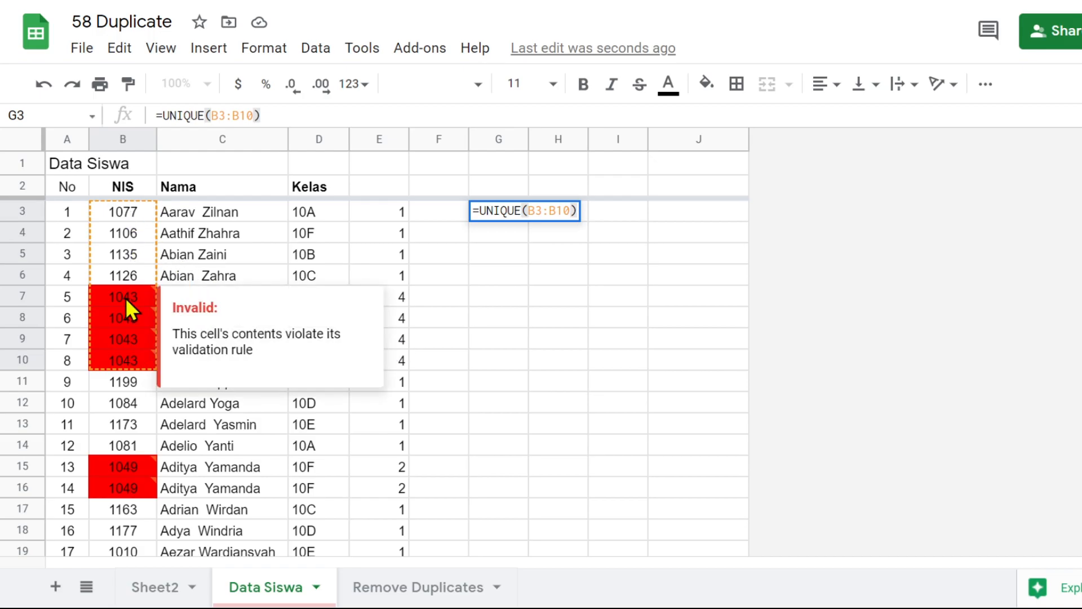
{"action": "key", "text": "Return"}
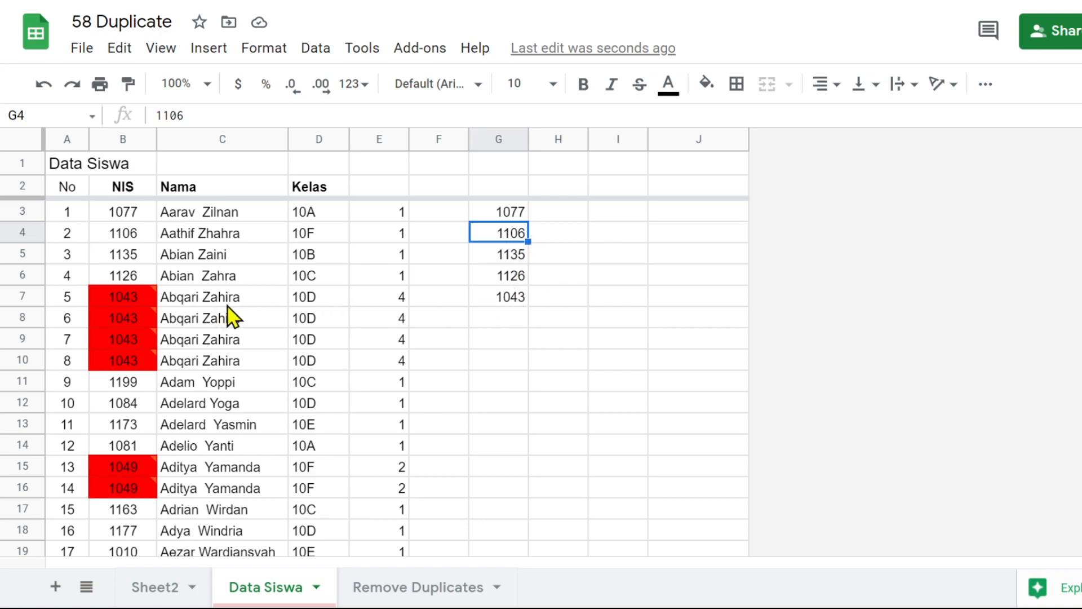
Compare the repeated NIS entries in B7:B10 with the UNIQUE output in column G, and check the formula in G3
{"action": "left_click", "coordinate": [135, 302]}
{"action": "left_click", "coordinate": [129, 322]}
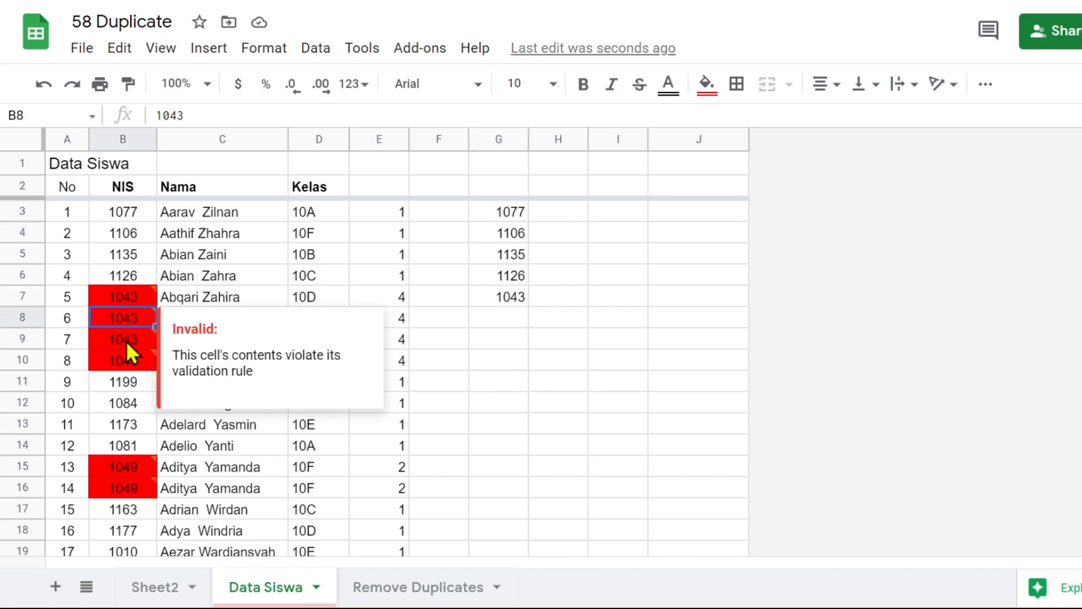
{"action": "left_click", "coordinate": [126, 341]}
{"action": "left_click", "coordinate": [128, 368]}
{"action": "left_click_drag", "start_coordinate": [135, 297], "coordinate": [133, 367]}
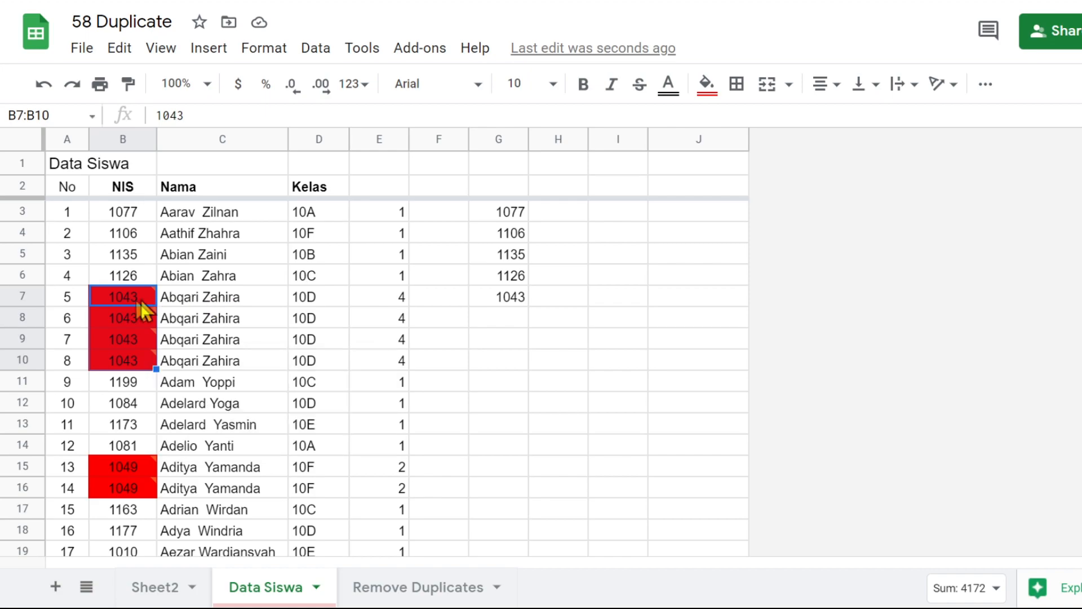
{"action": "left_click", "coordinate": [512, 297]}
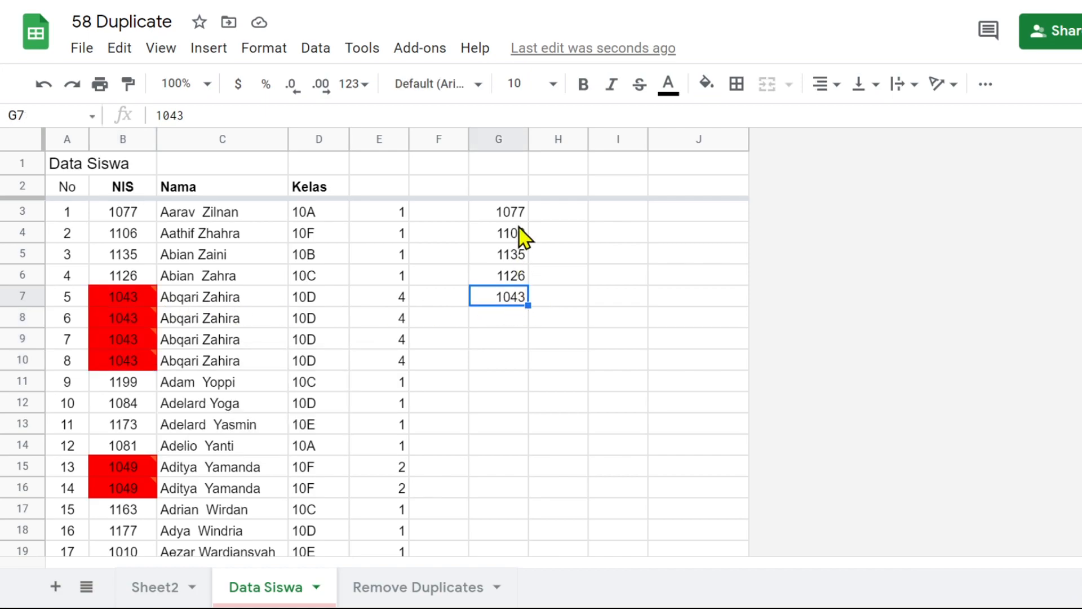
{"action": "left_click", "coordinate": [508, 215]}
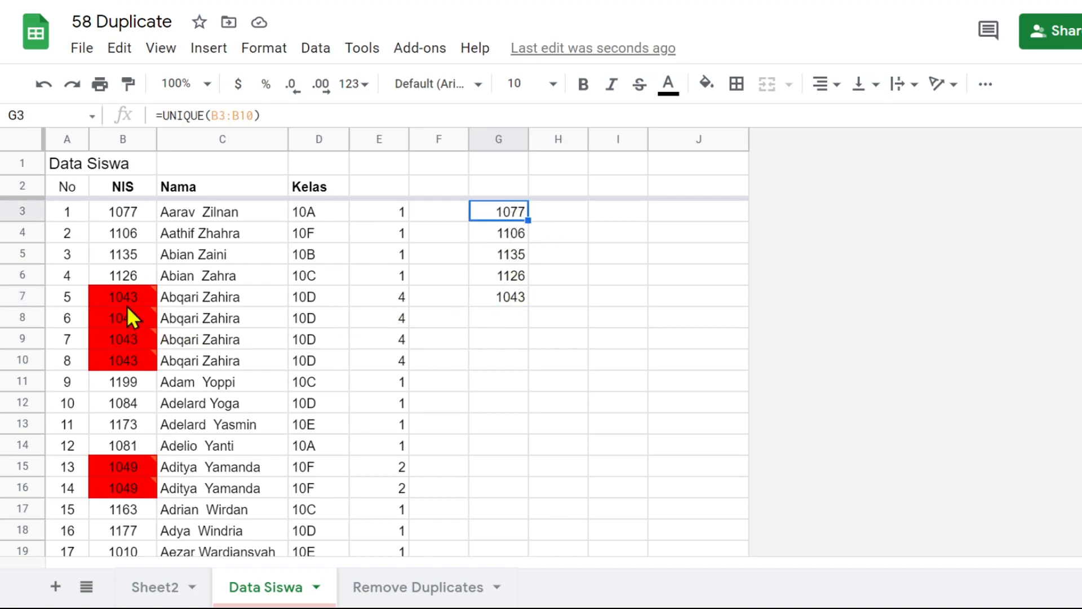
{"action": "left_click_drag", "start_coordinate": [124, 320], "coordinate": [444, 359]}
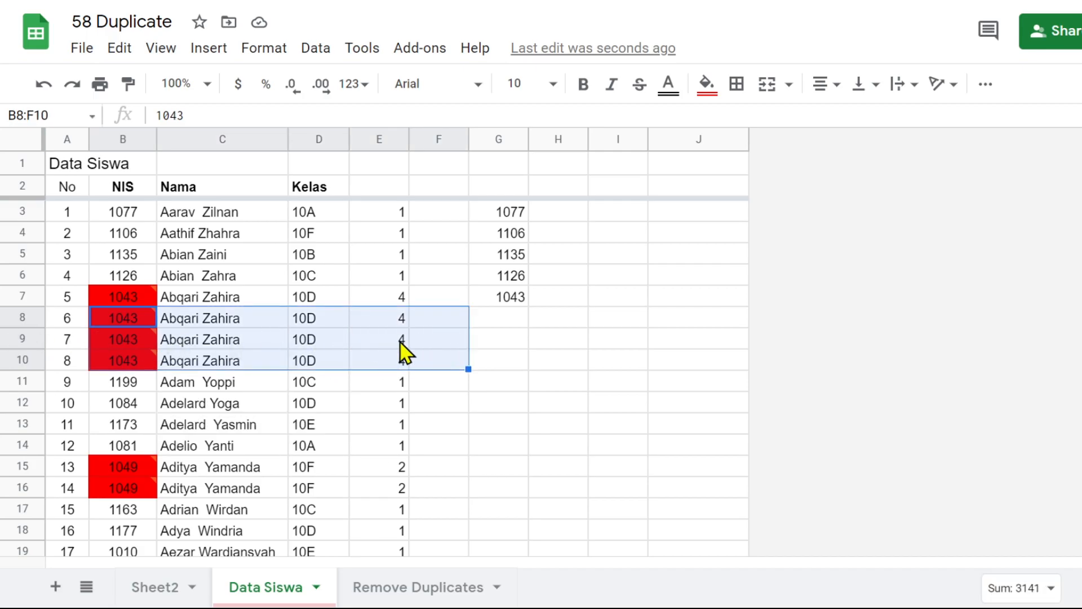
Look through the NIS column to the end of the student list and go back to the UNIQUE output in column G
{"action": "scroll", "coordinate": [219, 423], "scroll_direction": "down", "scroll_amount": 7}
{"action": "scroll", "coordinate": [219, 422], "scroll_direction": "down", "scroll_amount": 20}
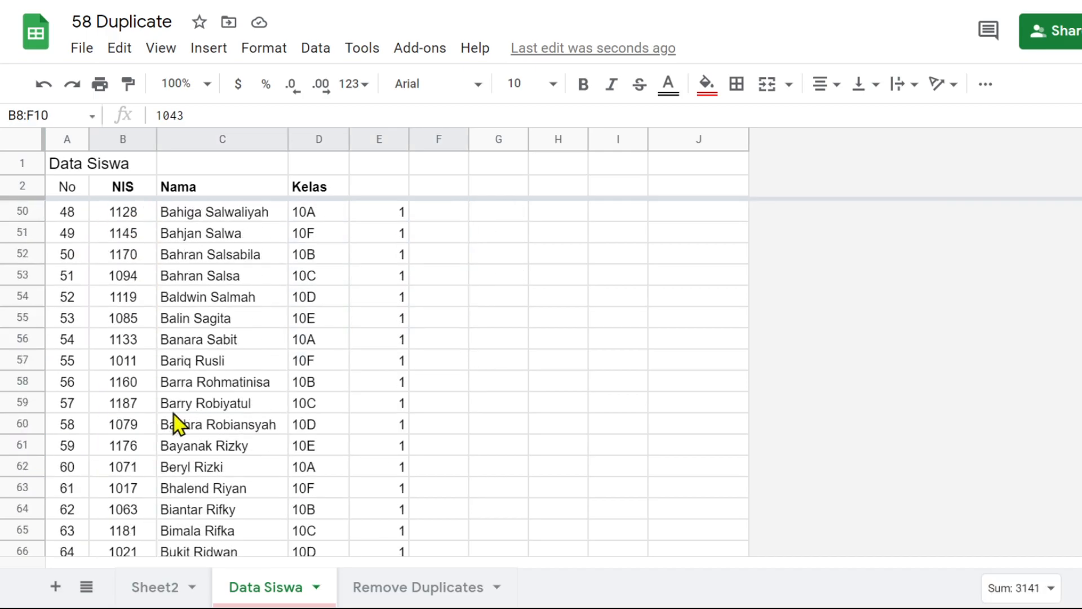
{"action": "scroll", "coordinate": [150, 424], "scroll_direction": "down", "scroll_amount": 11}
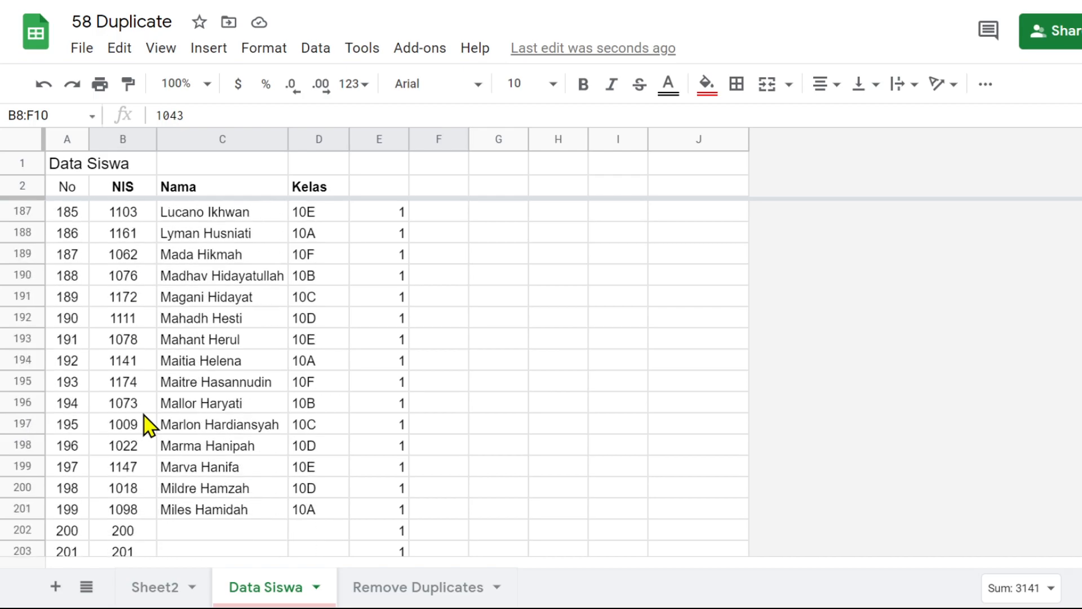
{"action": "scroll", "coordinate": [148, 424], "scroll_direction": "up", "scroll_amount": 6}
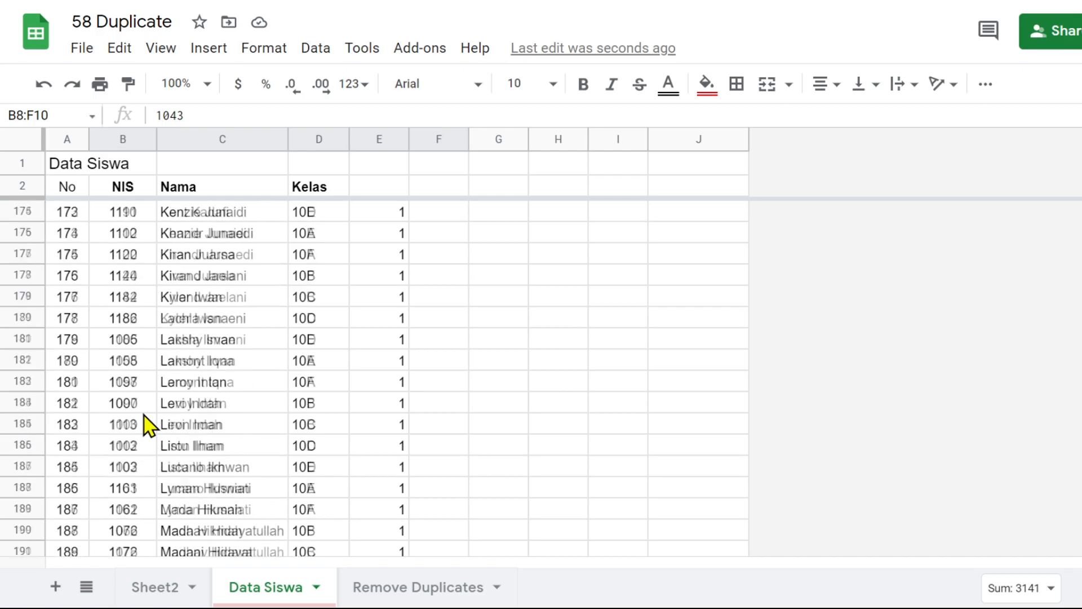
{"action": "left_click", "coordinate": [497, 450]}
{"action": "key", "text": "ctrl+Up"}
{"action": "key", "text": "Up"}
{"action": "key", "text": "Up"}
{"action": "key", "text": "Up"}
{"action": "key", "text": "Up"}
{"action": "key", "text": "Up"}
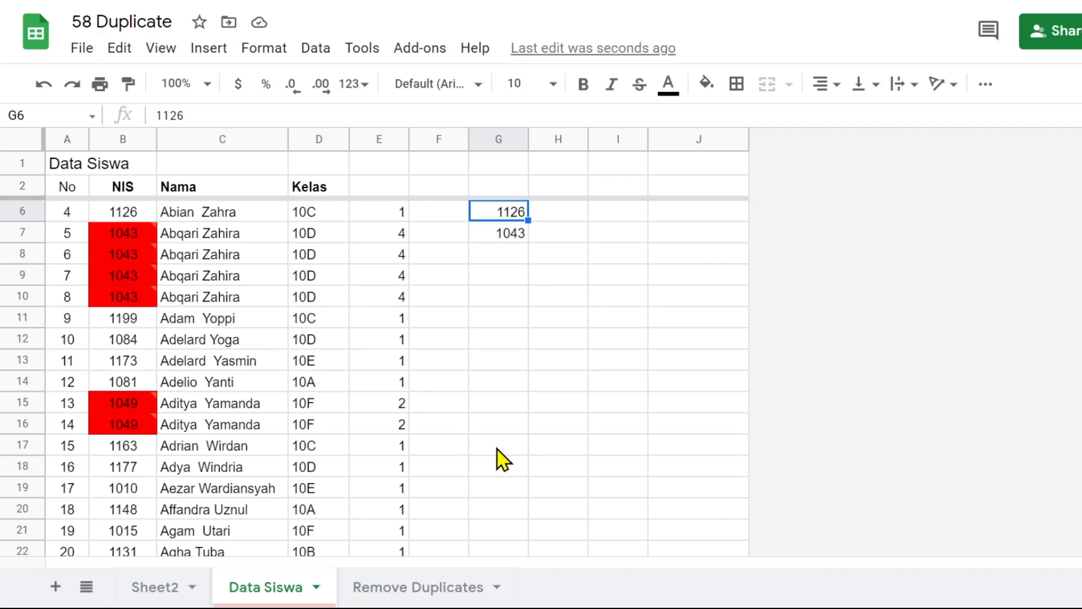
Check the last value of the UNIQUE output in column G of the Data Siswa sheet
{"action": "key", "text": "Down"}
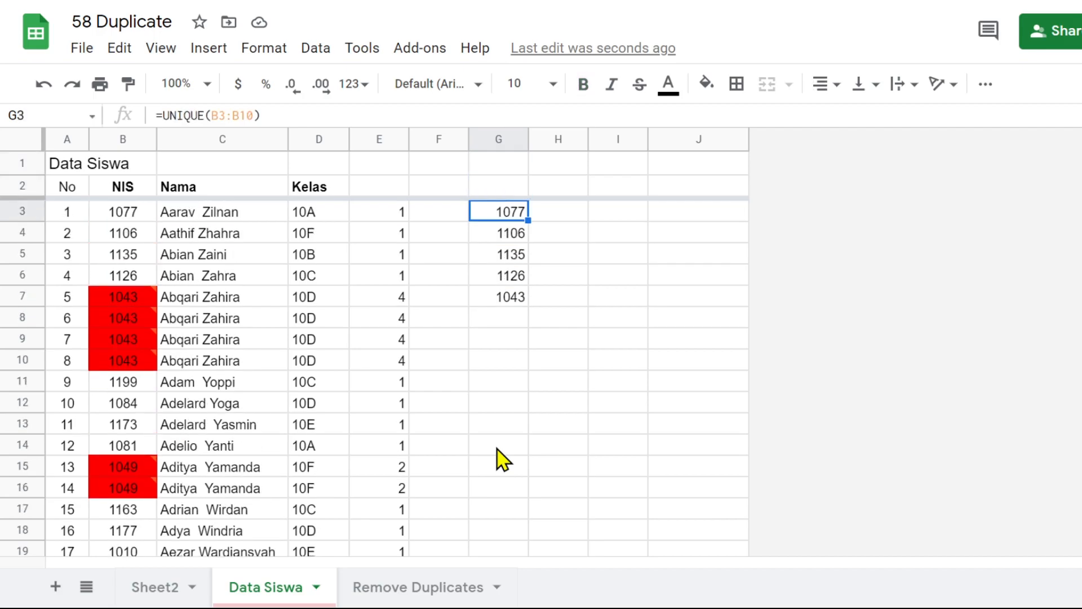
{"action": "left_click", "coordinate": [506, 305]}
{"action": "mouse_move", "coordinate": [512, 299]}
{"action": "left_mouse_down"}
{"action": "mouse_move", "coordinate": [518, 207]}
{"action": "mouse_move", "coordinate": [521, 295]}
{"action": "left_mouse_up"}
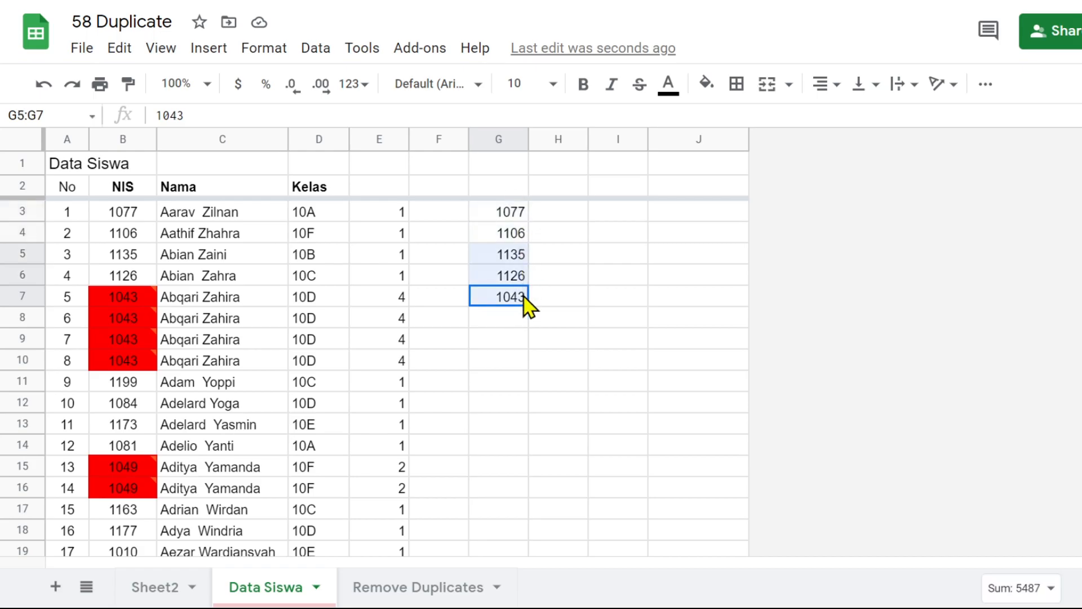
Copy the headings in B2:E2 of Data Siswa to B1 of the Remove Duplicates sheet and narrow column A
{"action": "left_click", "coordinate": [406, 591]}
{"action": "left_click", "coordinate": [267, 588]}
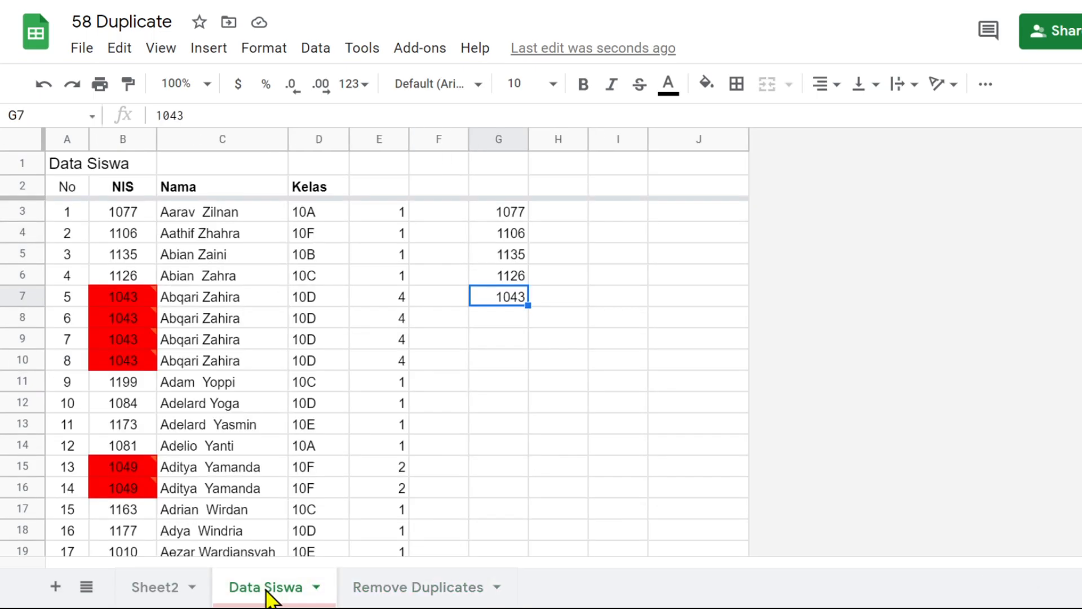
{"action": "left_click", "coordinate": [123, 188]}
{"action": "left_click_drag", "start_coordinate": [124, 187], "coordinate": [379, 188]}
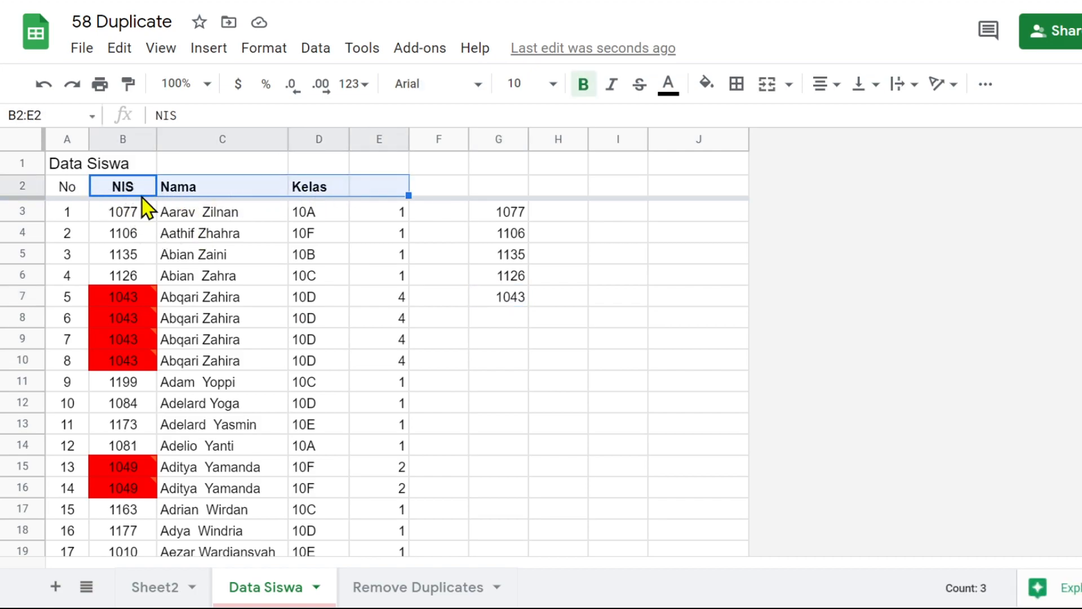
{"action": "key", "text": "ctrl+c"}
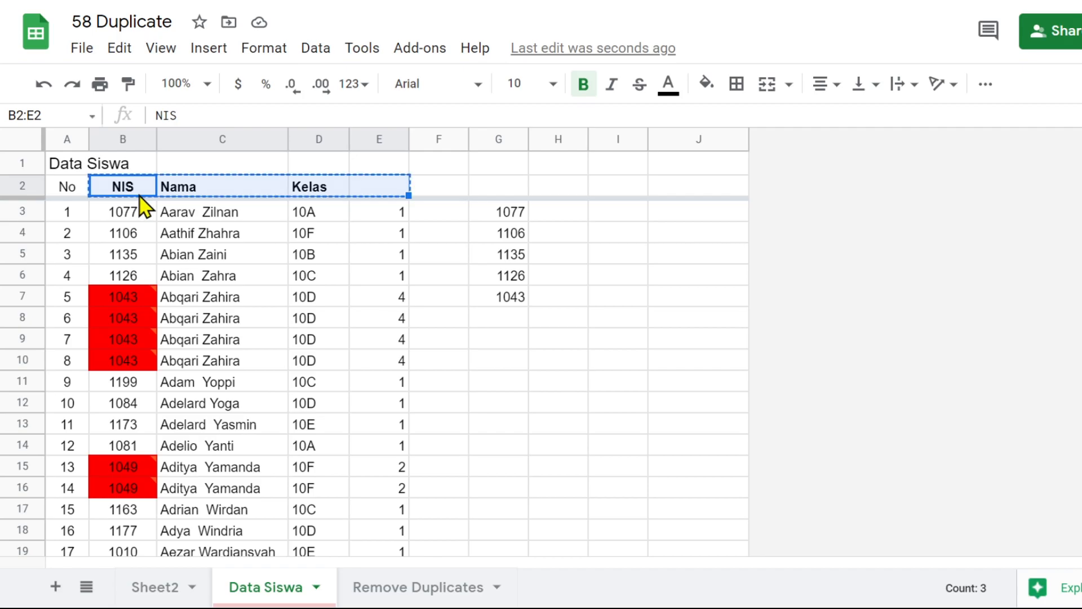
{"action": "left_click", "coordinate": [417, 586]}
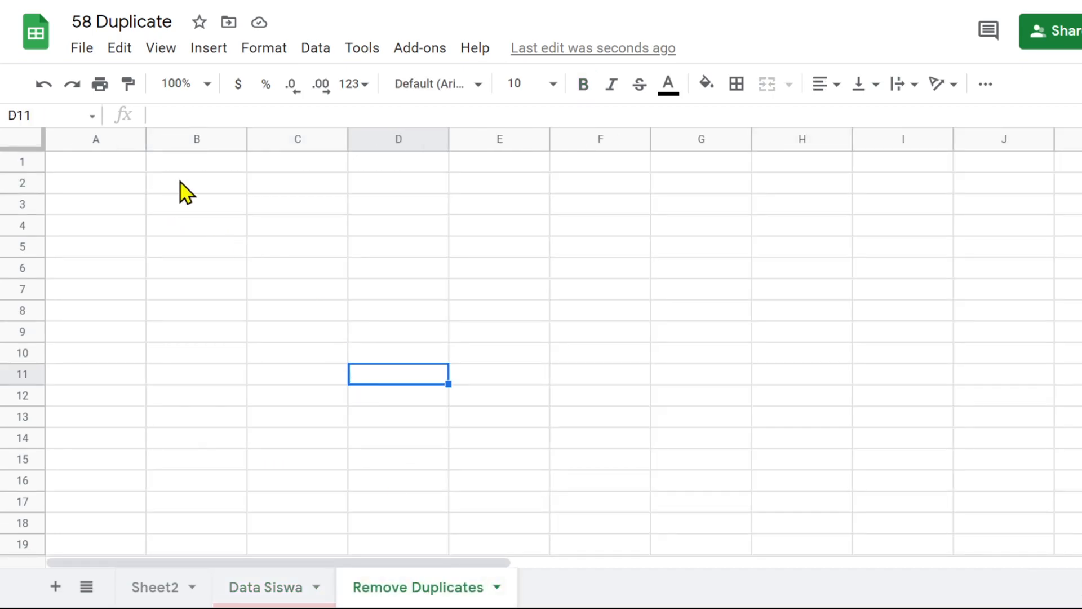
{"action": "left_click", "coordinate": [186, 193]}
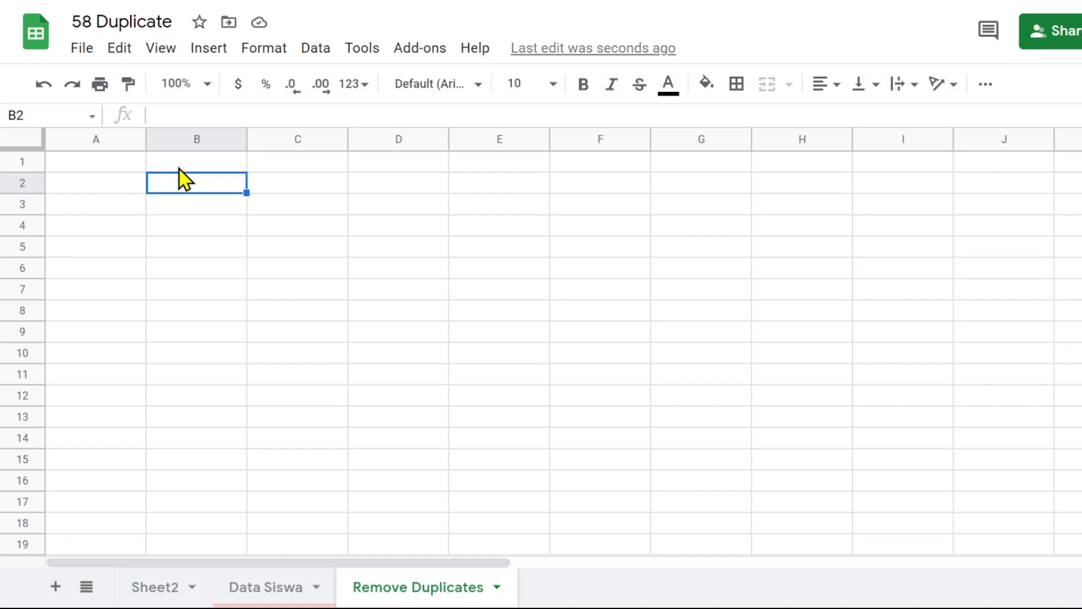
{"action": "left_click", "coordinate": [179, 167]}
{"action": "key", "text": "ctrl+v"}
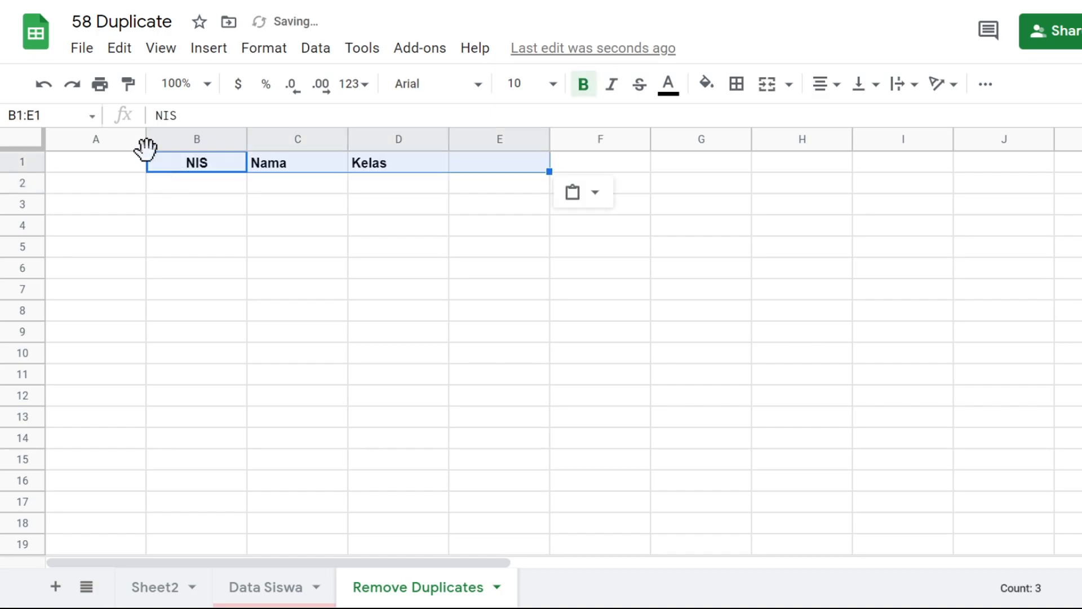
{"action": "left_click_drag", "start_coordinate": [145, 140], "coordinate": [76, 141]}
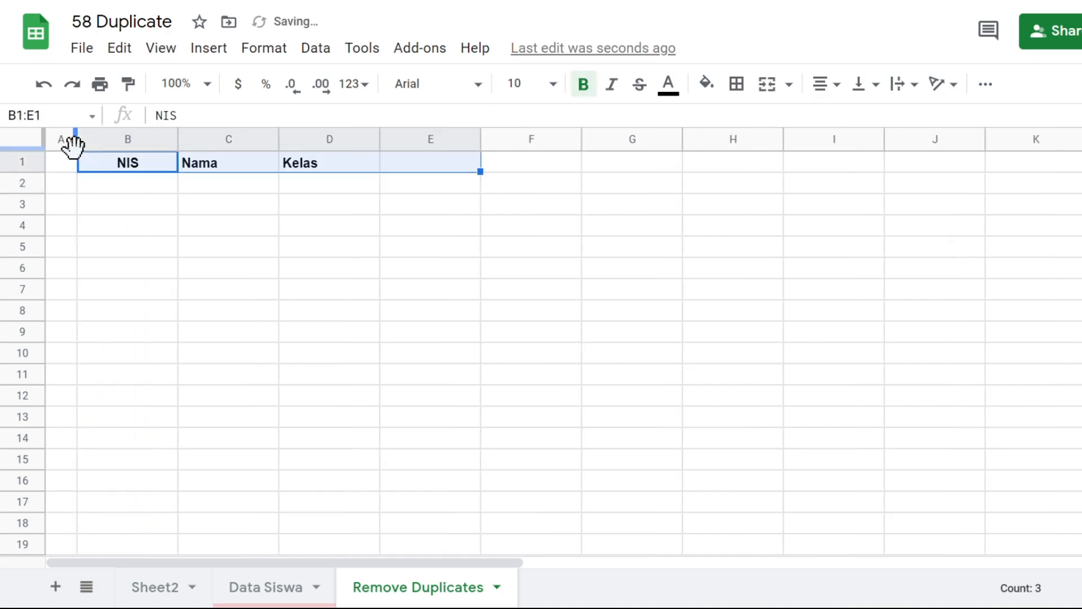
In B2 of the Remove Duplicates sheet, list the student rows without duplicates using =UNIQUE('Data Siswa'!B3:D)
{"action": "left_click", "coordinate": [121, 197]}
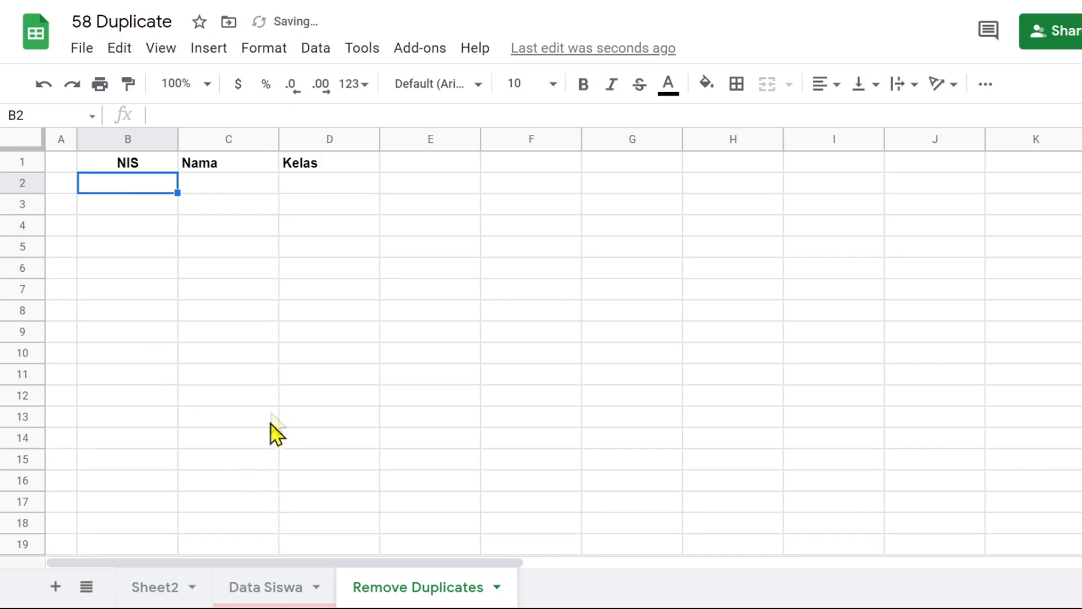
{"action": "type", "text": "="}
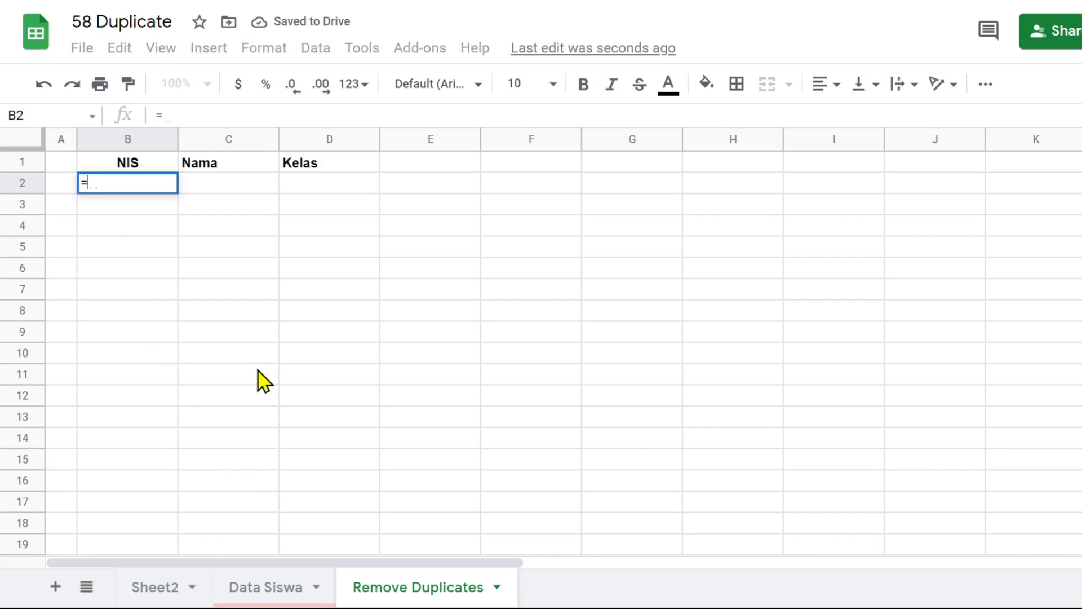
{"action": "type", "text": "u"}
{"action": "key", "text": "BackSpace"}
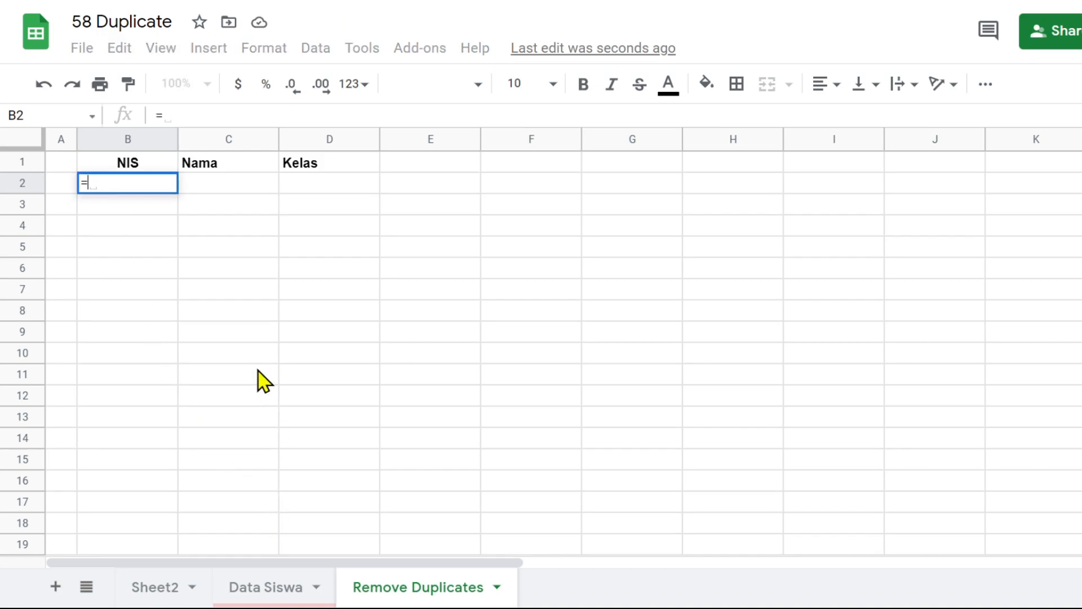
{"action": "type", "text": "un"}
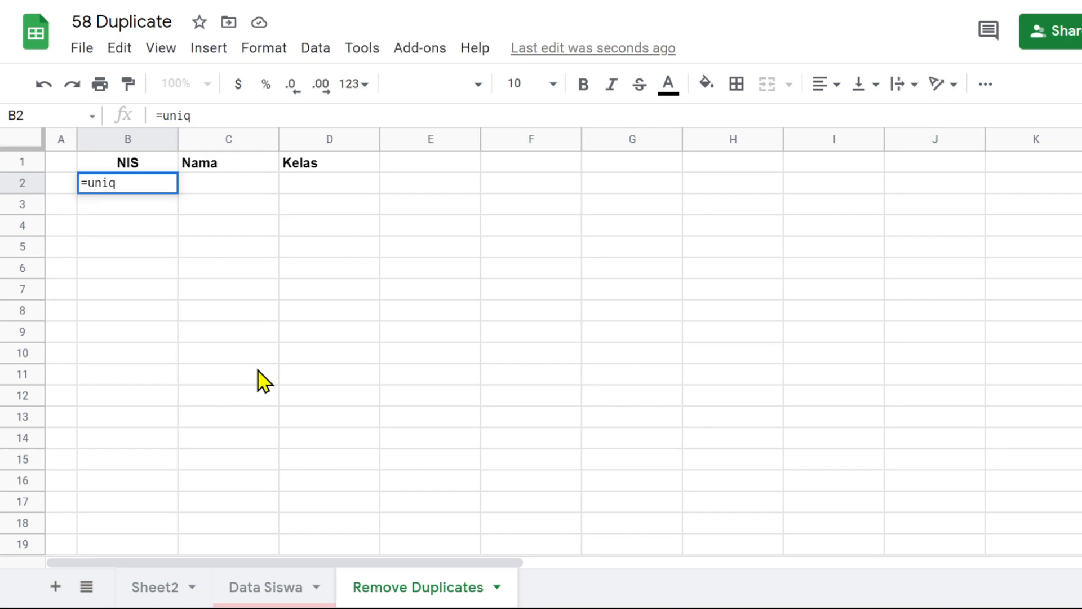
{"action": "type", "text": "iq"}
{"action": "key", "text": "Tab"}
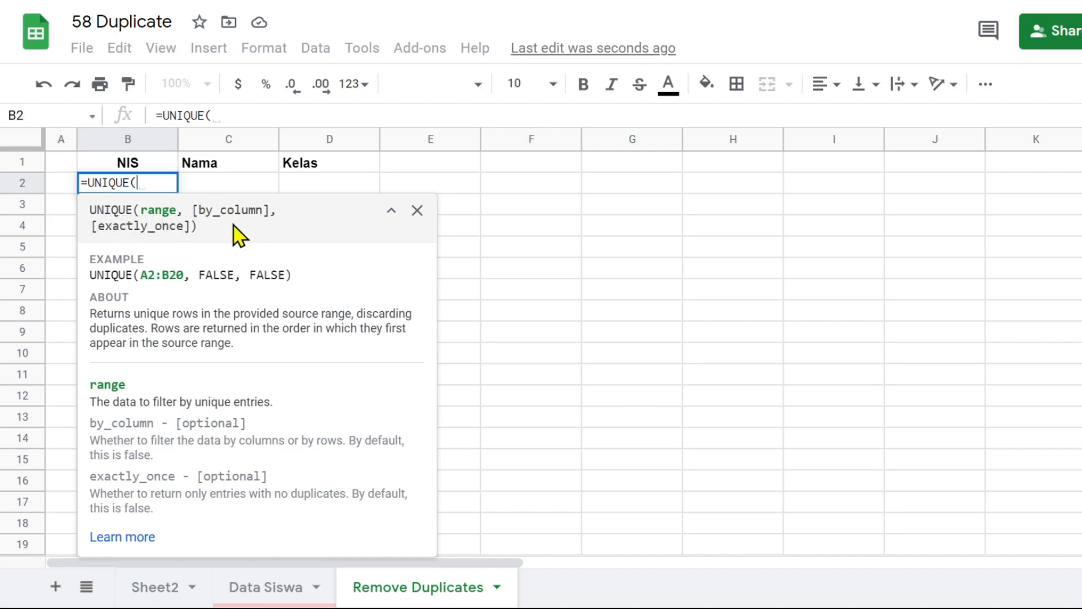
{"action": "left_click", "coordinate": [417, 210]}
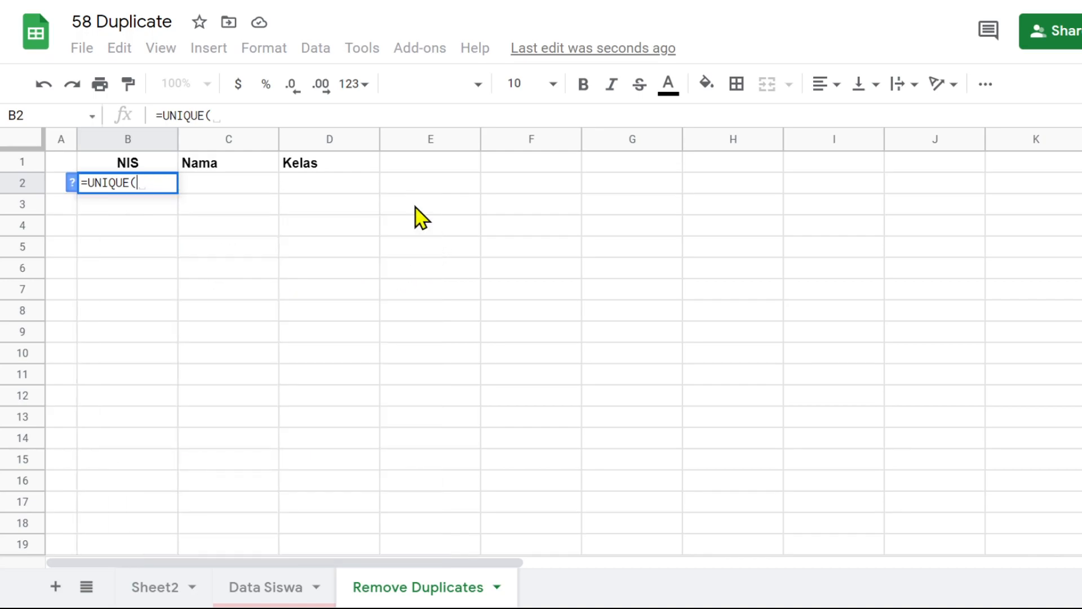
{"action": "left_click", "coordinate": [257, 589]}
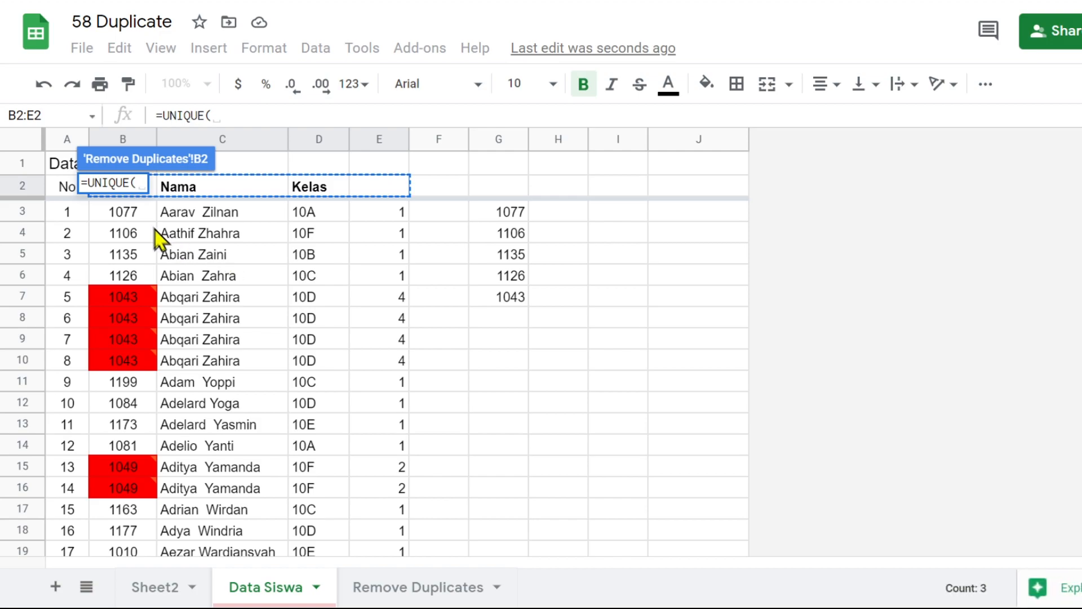
{"action": "left_click", "coordinate": [125, 214]}
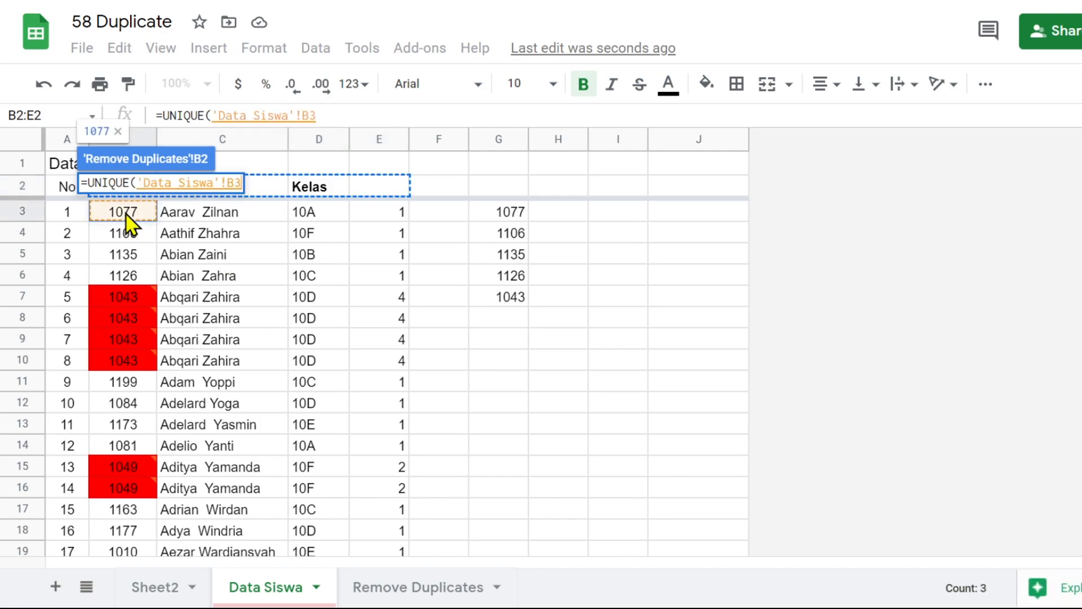
{"action": "left_click_drag", "start_coordinate": [125, 214], "coordinate": [315, 333]}
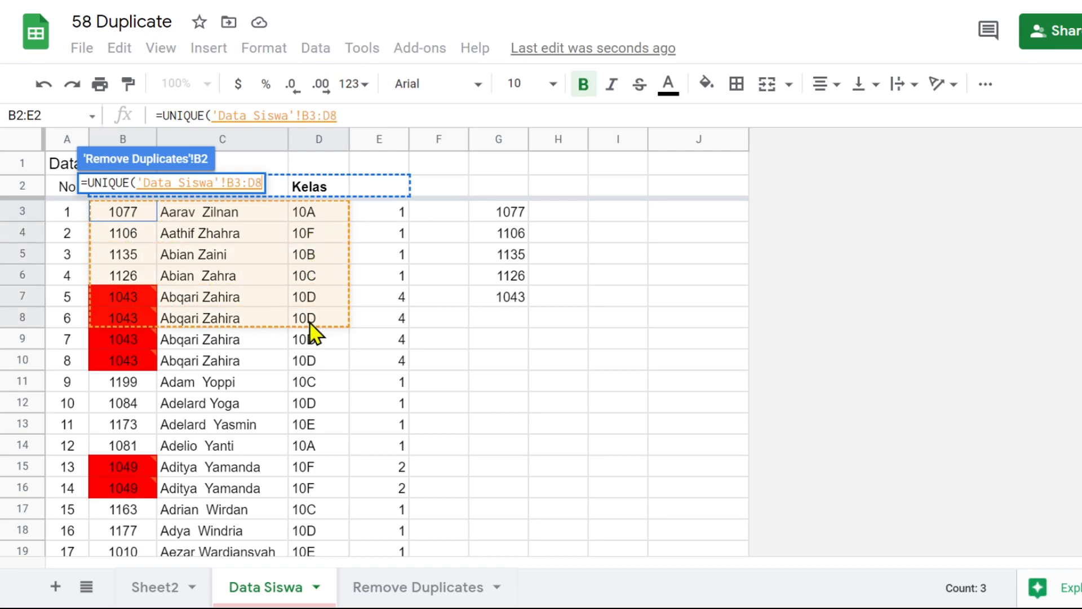
{"action": "left_click_drag", "start_coordinate": [256, 185], "coordinate": [270, 190]}
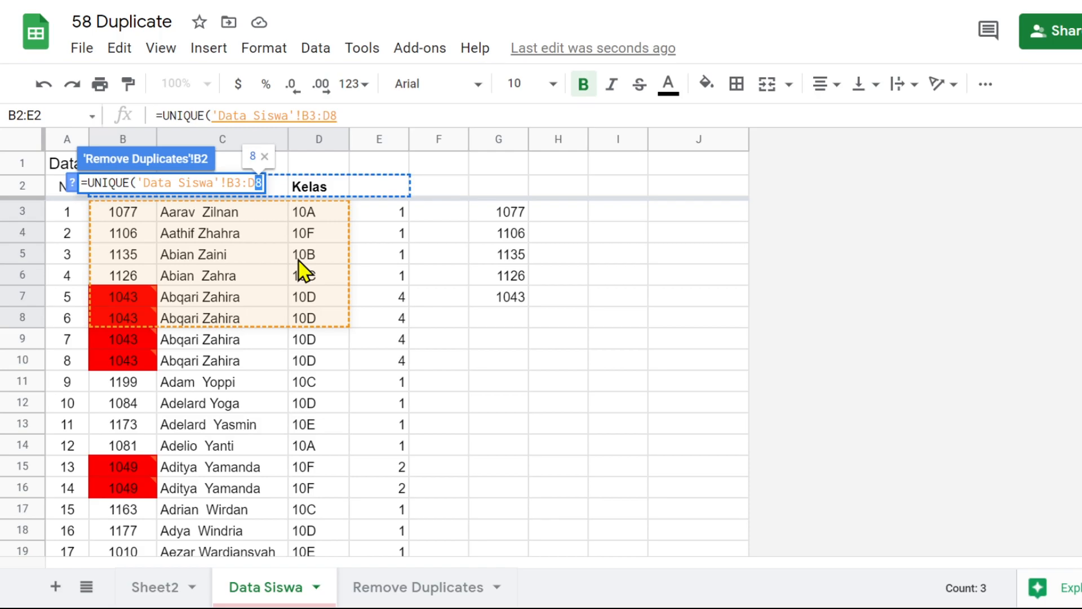
{"action": "key", "text": "BackSpace"}
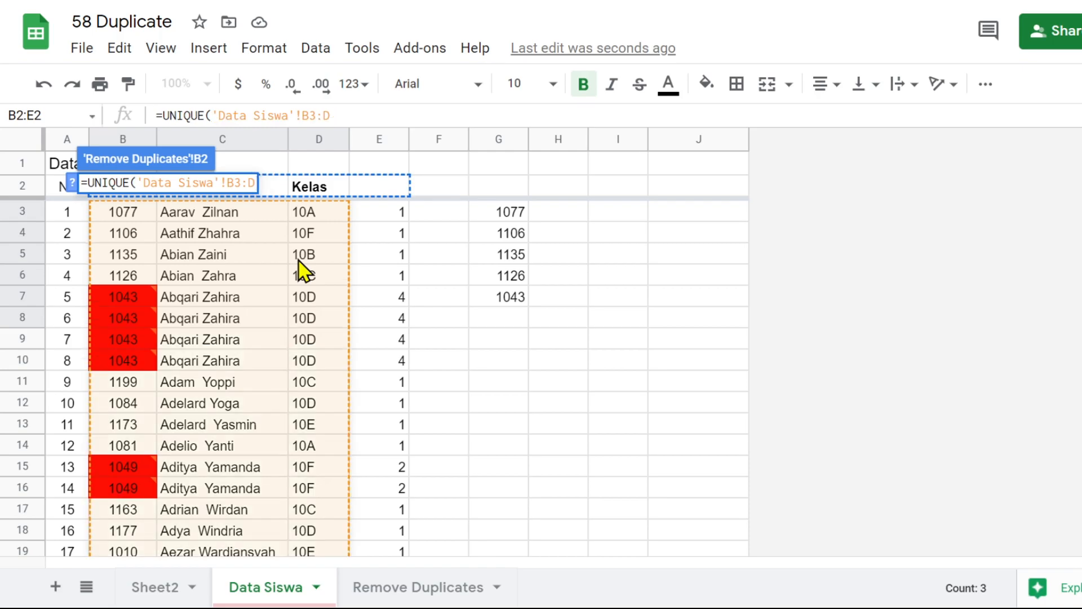
{"action": "type", "text": ")"}
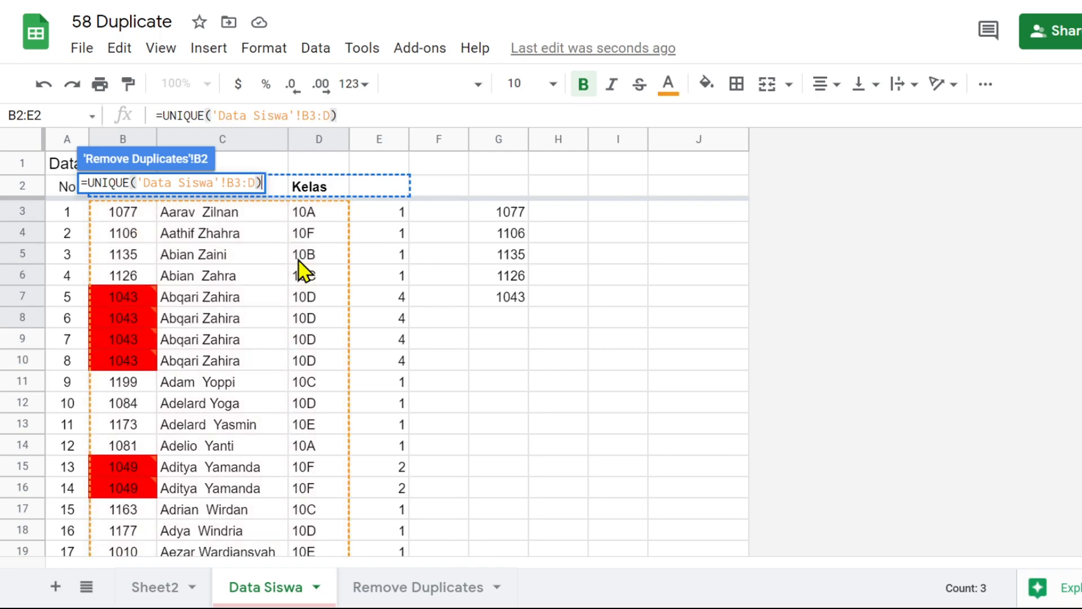
{"action": "key", "text": "Return"}
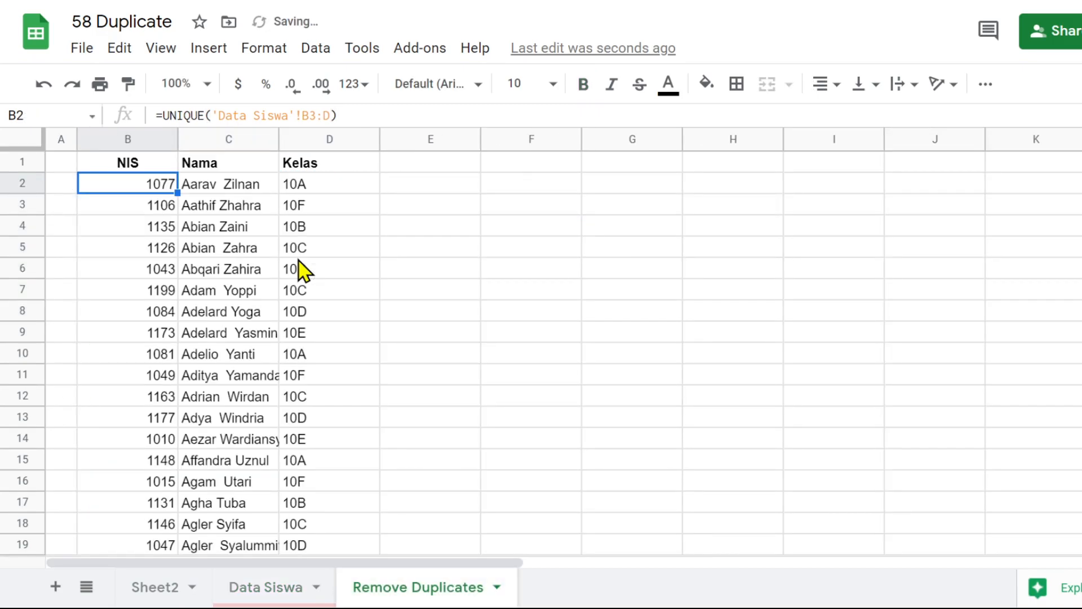
Center the contents of the NIS column B in the Remove Duplicates sheet
{"action": "left_click", "coordinate": [129, 139]}
{"action": "left_click", "coordinate": [834, 86]}
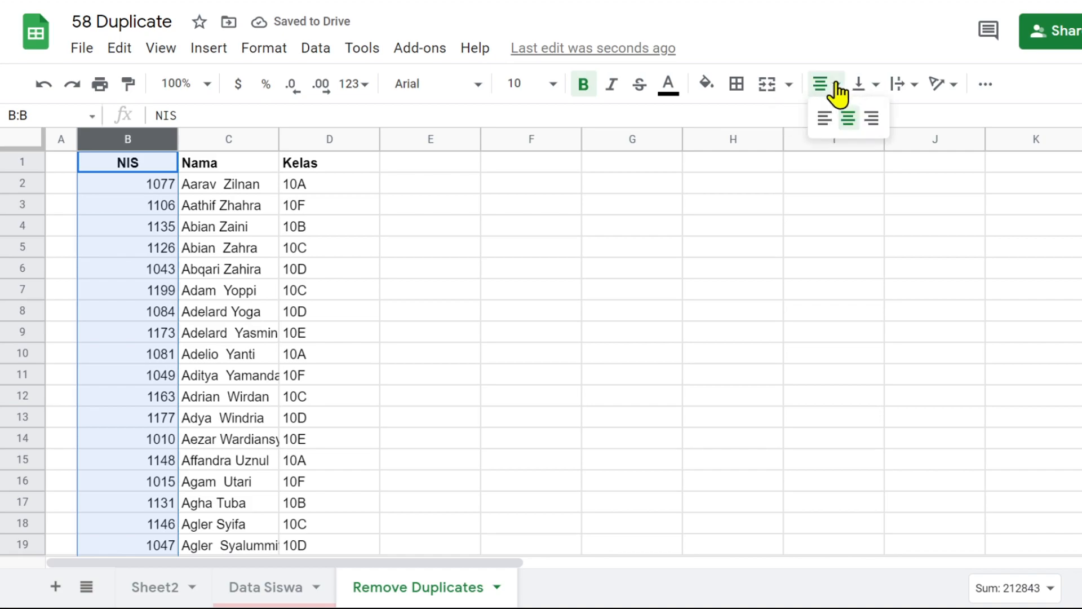
{"action": "left_click", "coordinate": [847, 118]}
{"action": "left_click", "coordinate": [226, 294]}
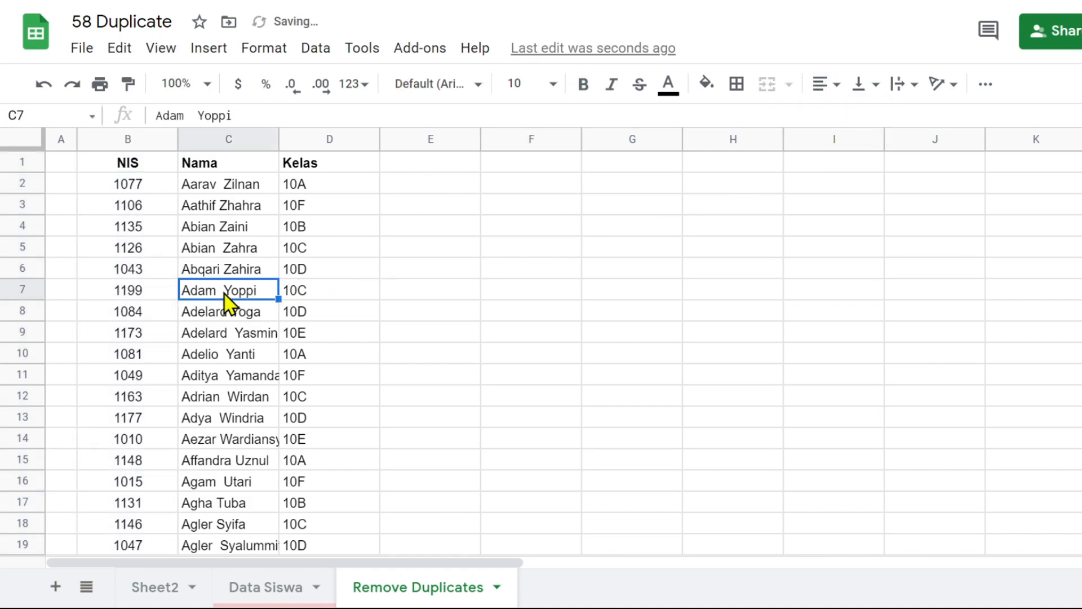
Compare the NIS entries in B6 and B11 with the repeated, red-filled NIS entries in the Data Siswa sheet
{"action": "left_click", "coordinate": [132, 275]}
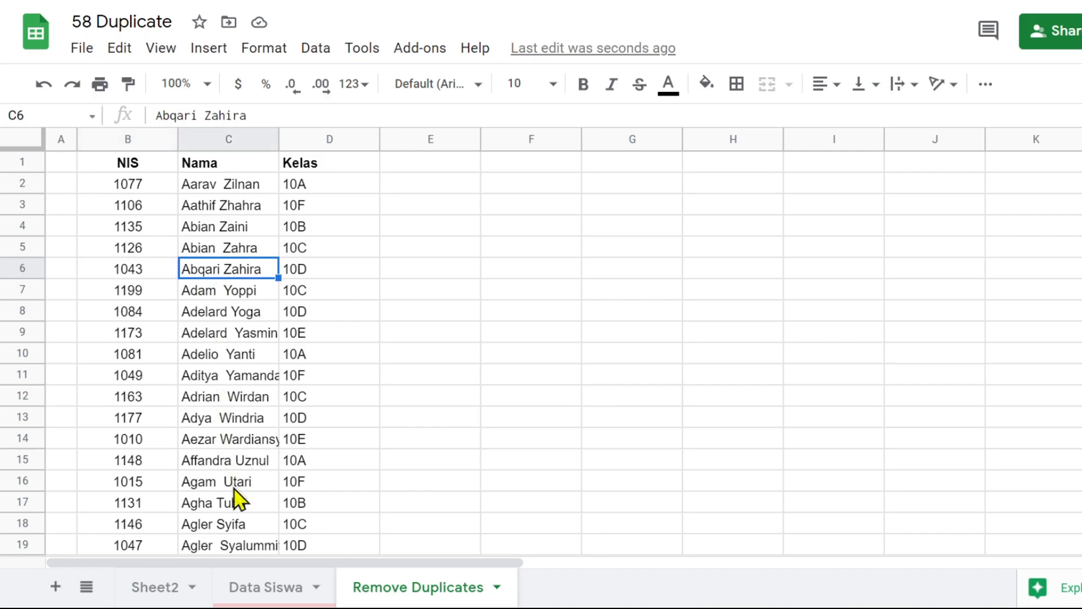
{"action": "left_click", "coordinate": [254, 596]}
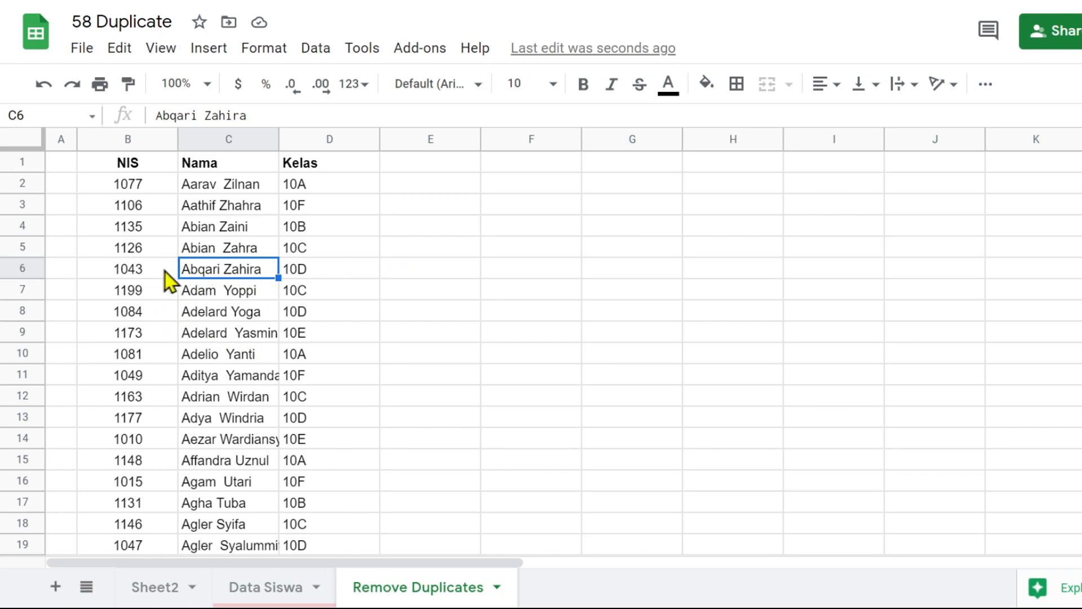
{"action": "left_click", "coordinate": [136, 276]}
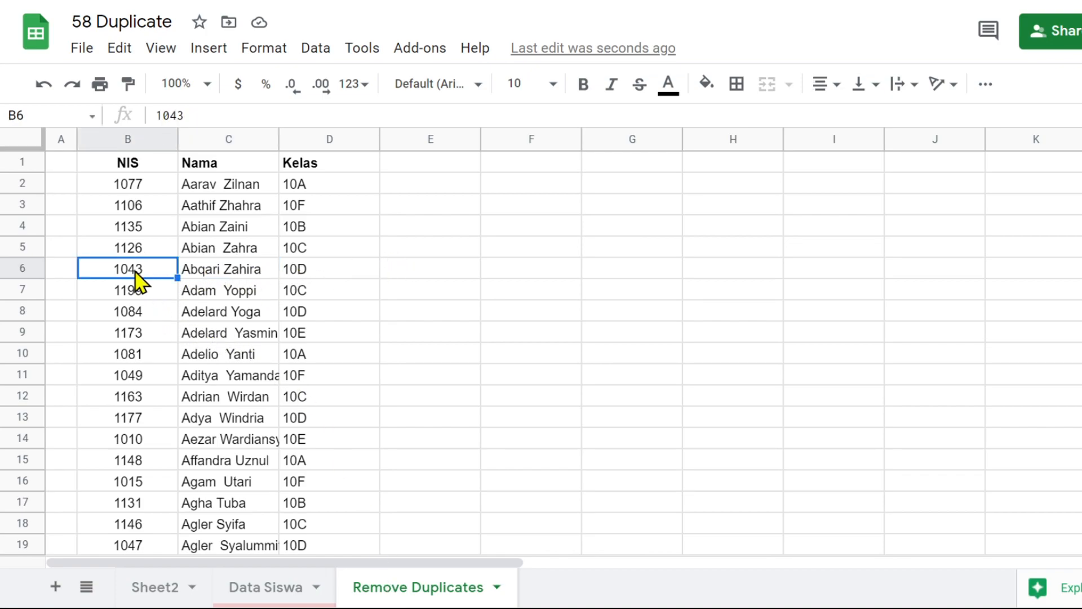
{"action": "left_click", "coordinate": [281, 592]}
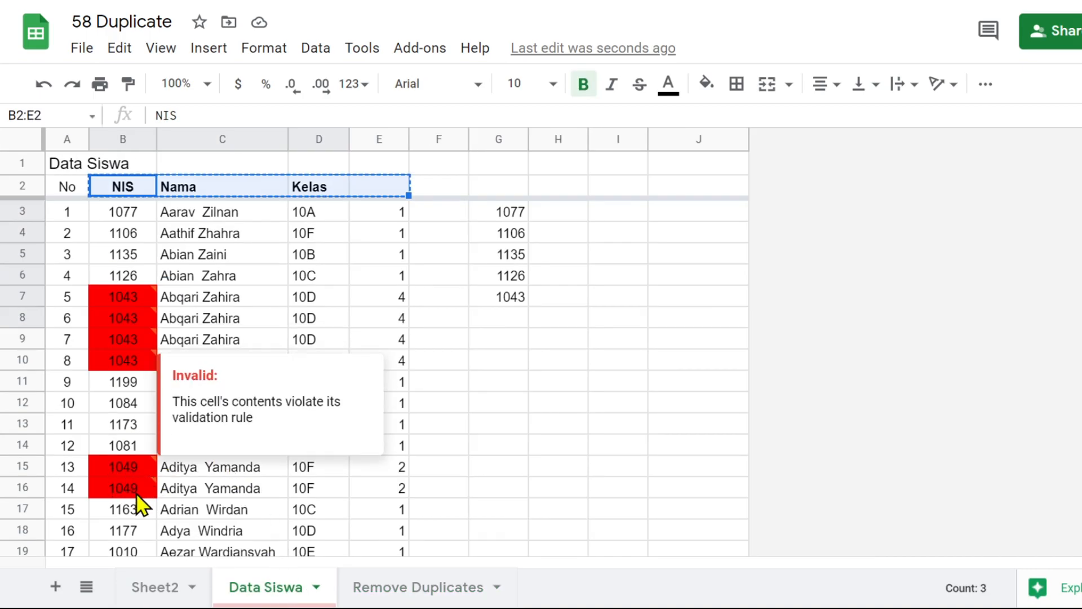
{"action": "left_click", "coordinate": [442, 587]}
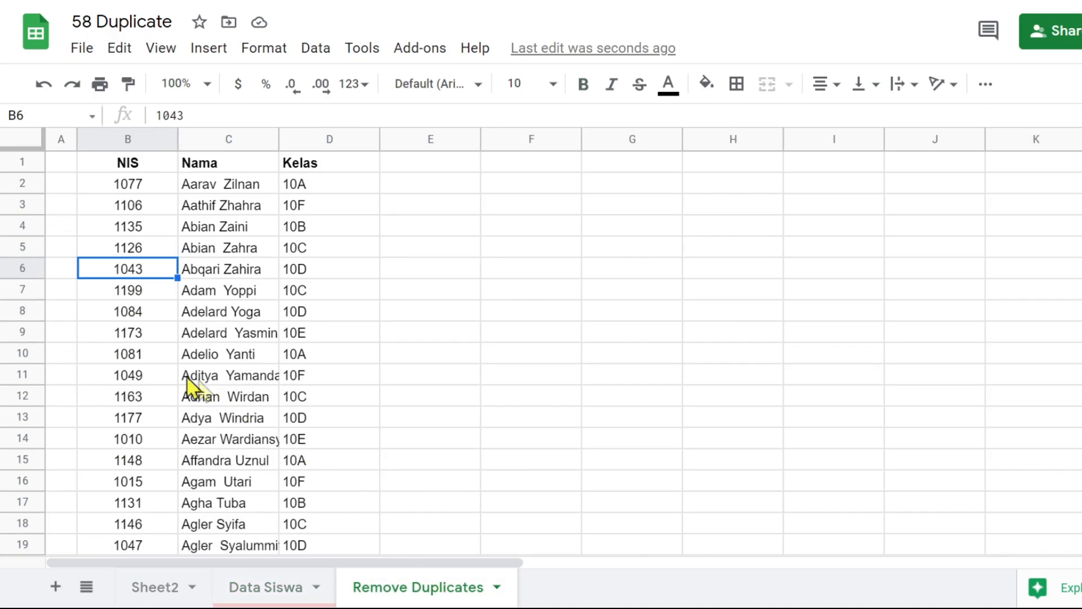
{"action": "left_click", "coordinate": [136, 377]}
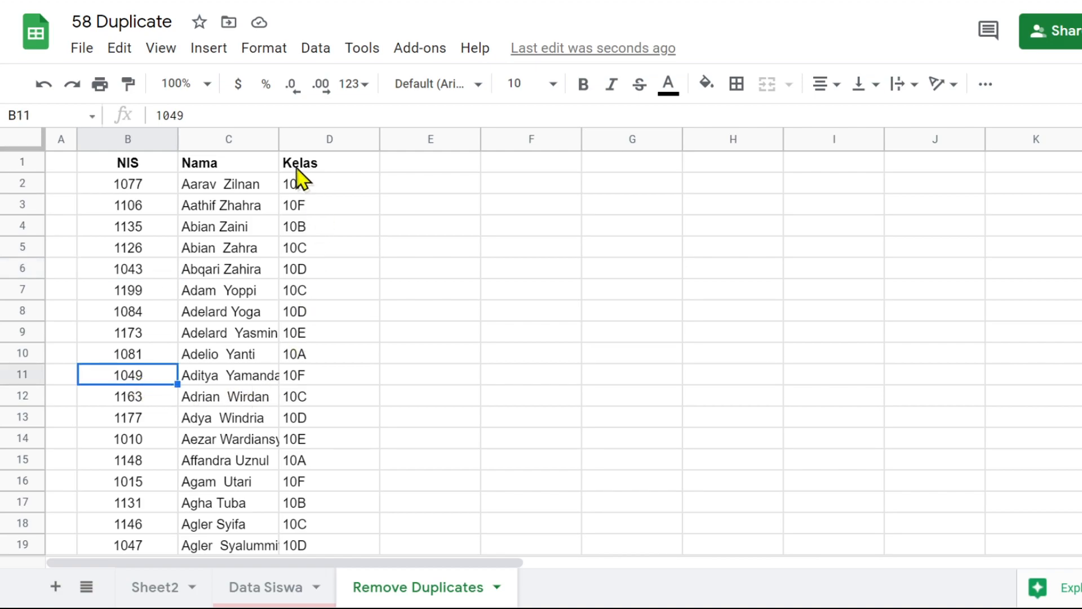
Fit the width of the Nama column C to its contents in the Remove Duplicates sheet
{"action": "double_click", "coordinate": [278, 139]}
{"action": "left_click", "coordinate": [450, 163]}
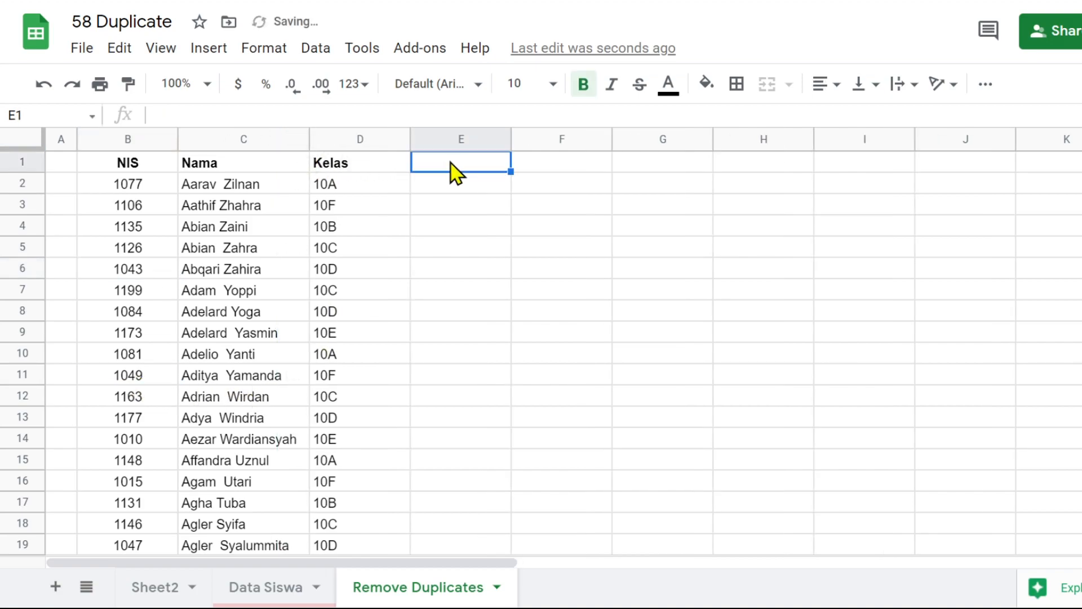
Copy the formula =ArrayFormula(COUNTIF(B$3:B,$B3:B)) from E3 of Data Siswa into E2 of the Remove Duplicates sheet
{"action": "left_click", "coordinate": [269, 587]}
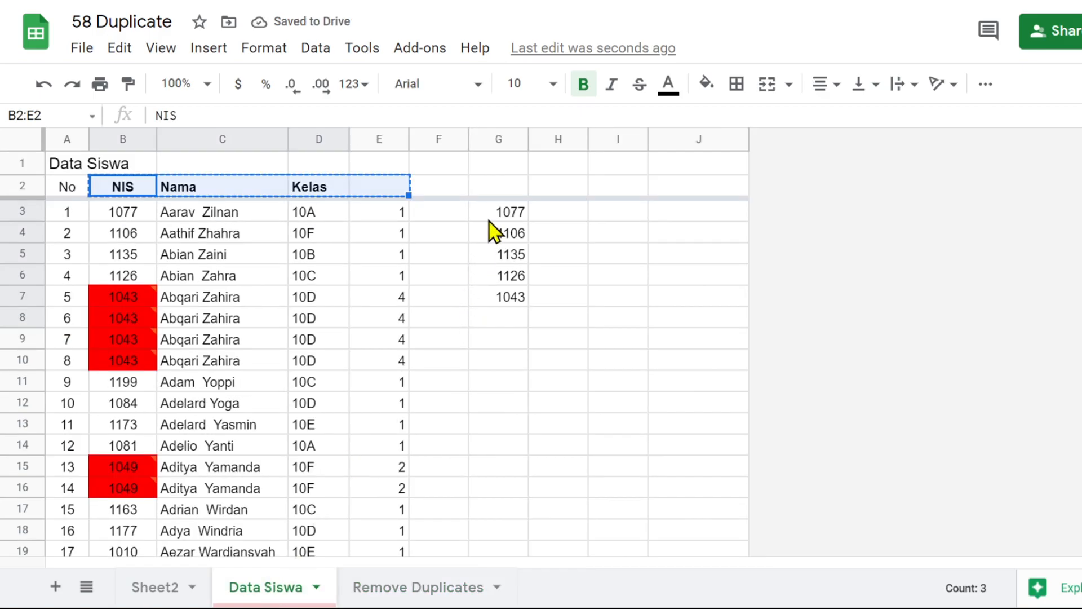
{"action": "left_click", "coordinate": [391, 214]}
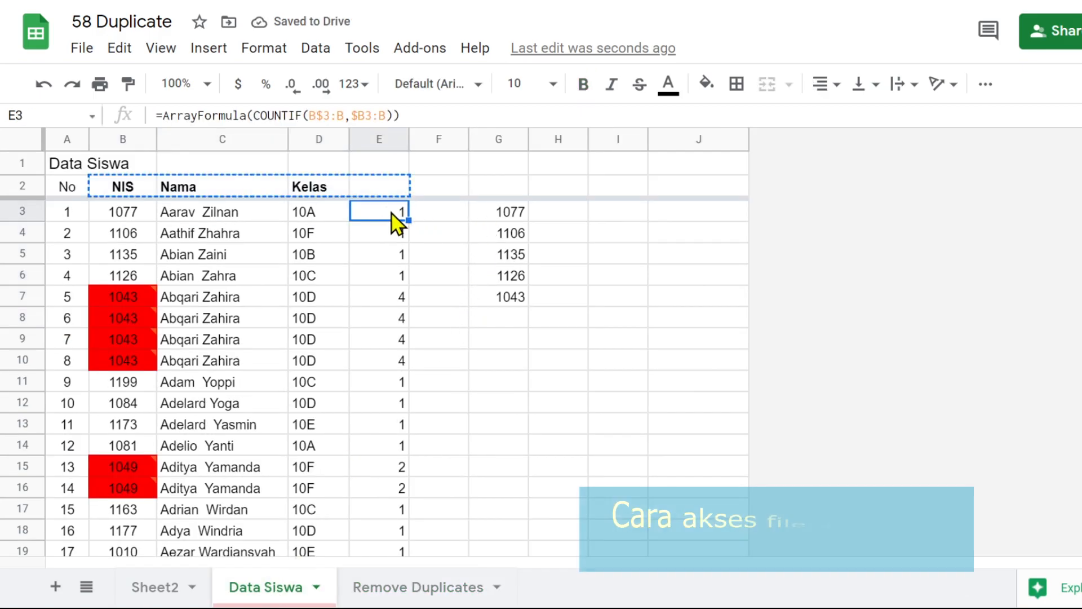
{"action": "left_click_drag", "start_coordinate": [421, 112], "coordinate": [140, 141]}
{"action": "key", "text": "ctrl+c"}
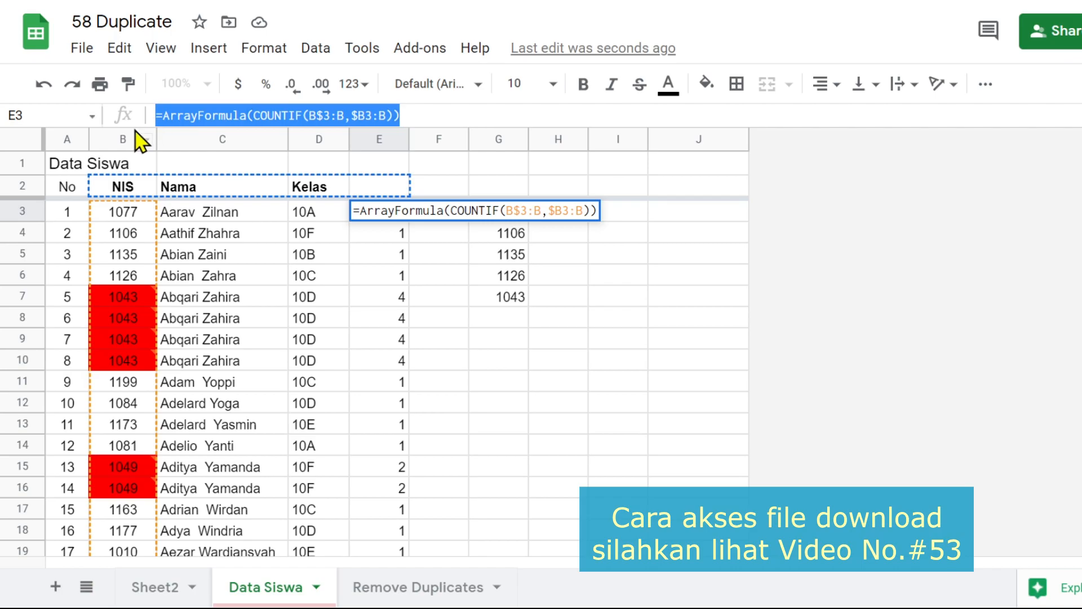
{"action": "left_click", "coordinate": [423, 588]}
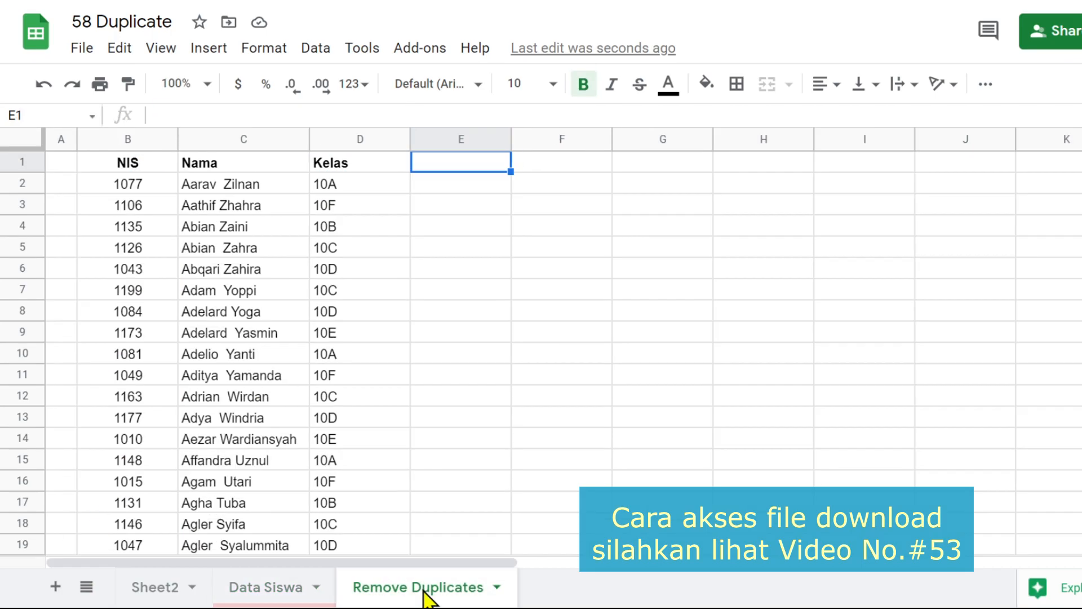
{"action": "left_click", "coordinate": [457, 188]}
{"action": "key", "text": "ctrl+v"}
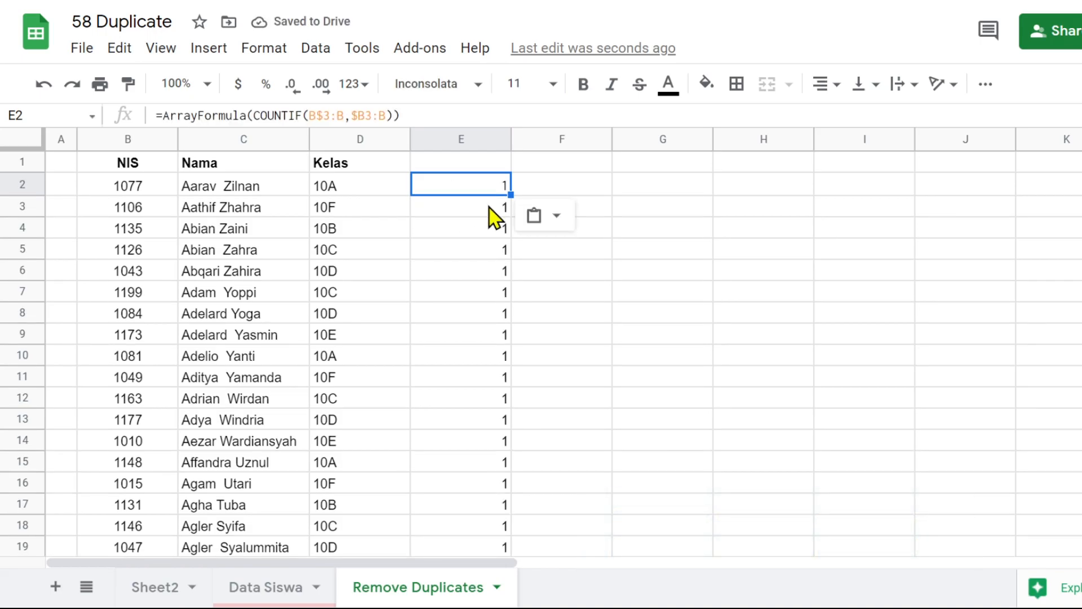
Check the COUNTIF results down column E of the Remove Duplicates sheet for any repeated NIS entries
{"action": "scroll", "coordinate": [490, 242], "scroll_direction": "down", "scroll_amount": 3}
{"action": "scroll", "coordinate": [486, 269], "scroll_direction": "down", "scroll_amount": 20}
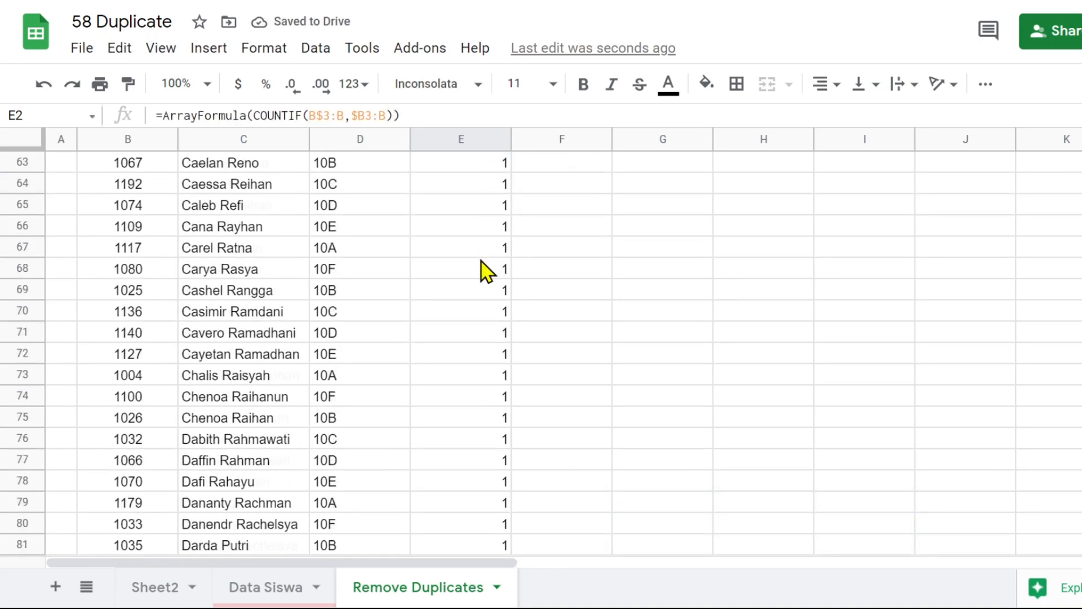
{"action": "scroll", "coordinate": [485, 294], "scroll_direction": "down", "scroll_amount": 20}
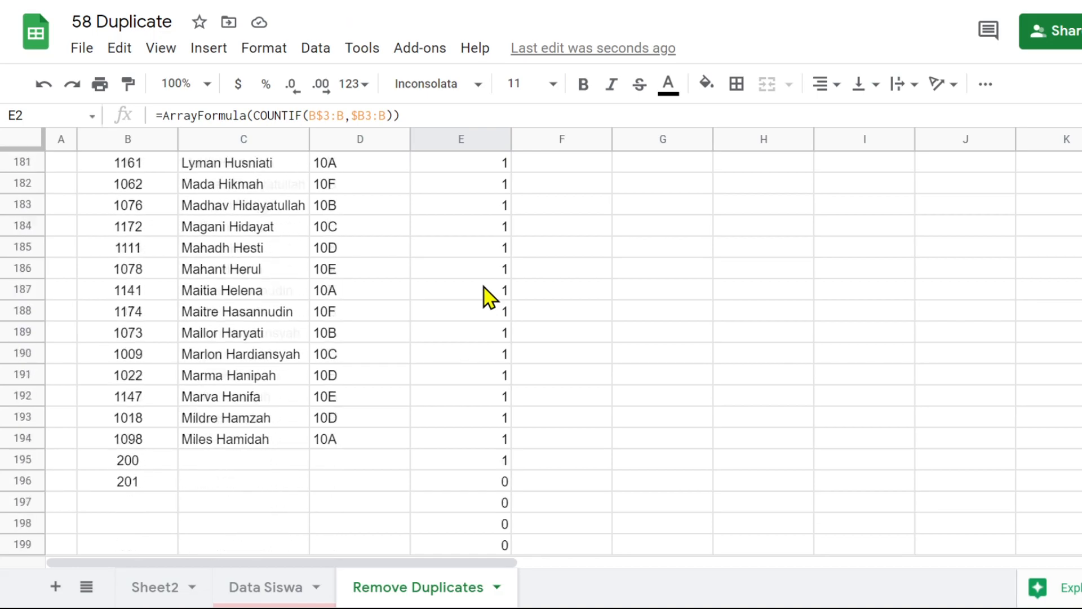
{"action": "scroll", "coordinate": [486, 294], "scroll_direction": "up", "scroll_amount": 20}
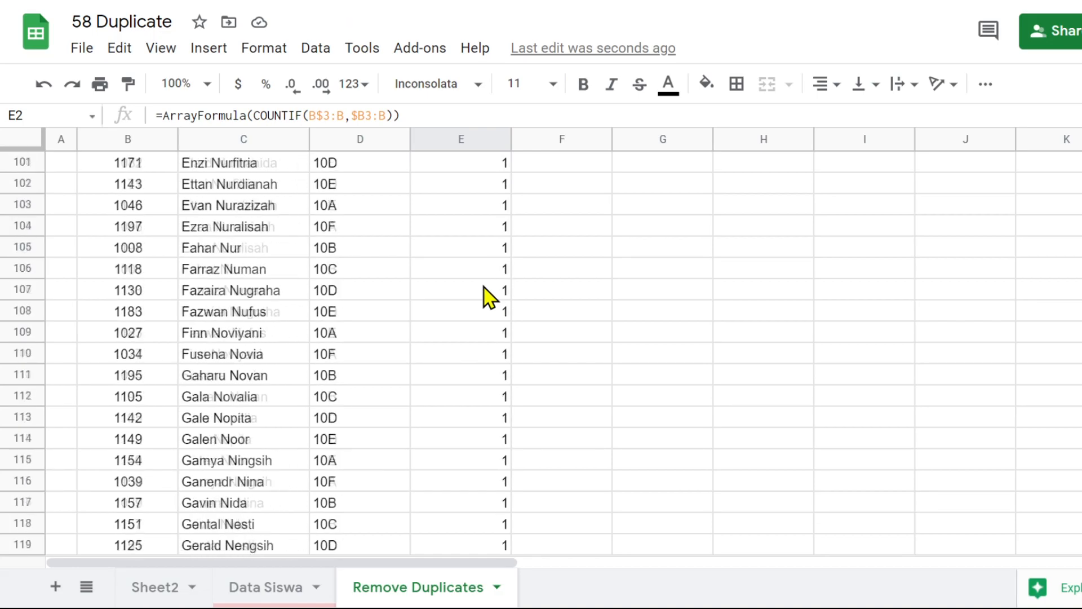
{"action": "scroll", "coordinate": [483, 285], "scroll_direction": "up", "scroll_amount": 12}
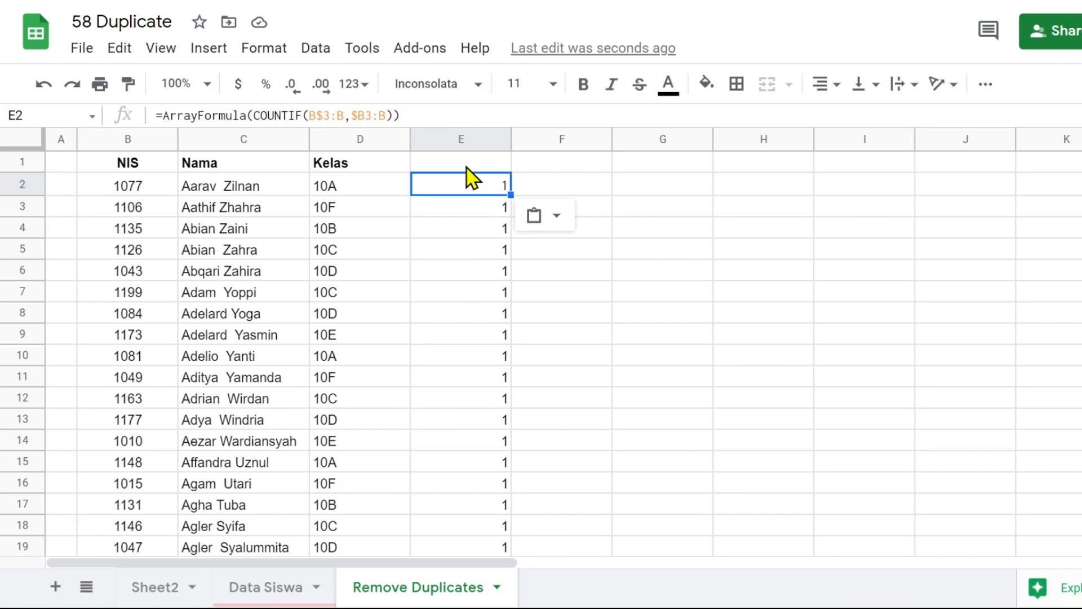
Enter the header Test in cell E1 above the COUNTIF results
{"action": "left_click", "coordinate": [464, 168]}
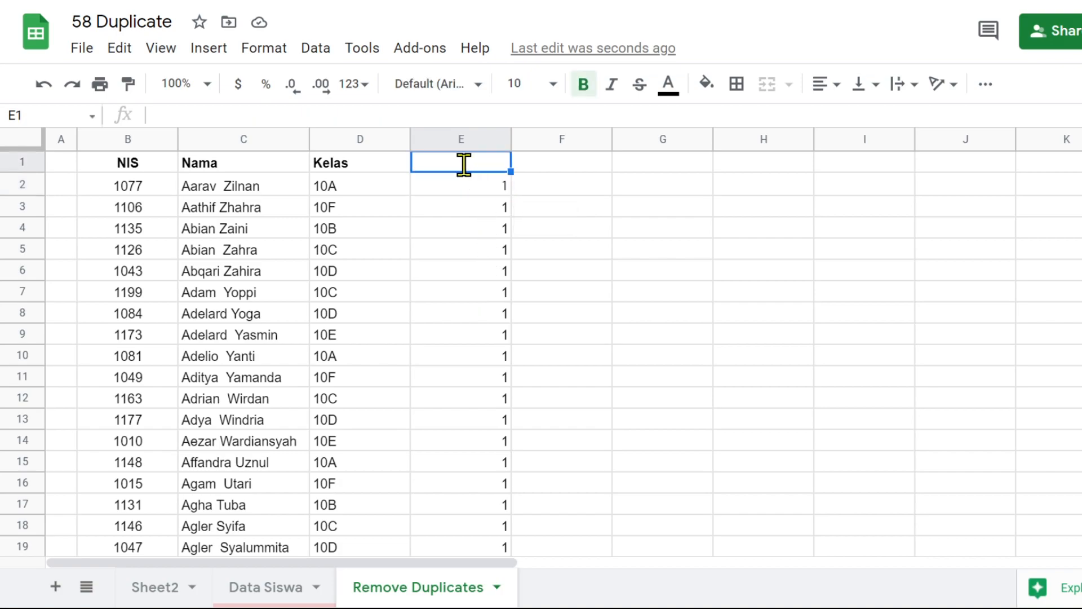
{"action": "type", "text": "Test"}
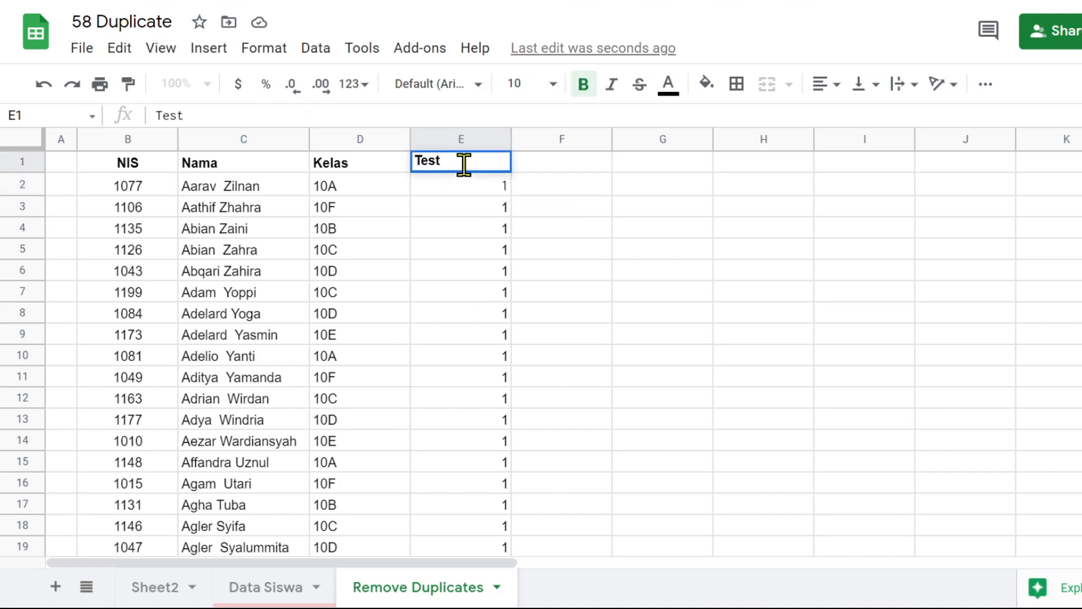
{"action": "left_click", "coordinate": [507, 275]}
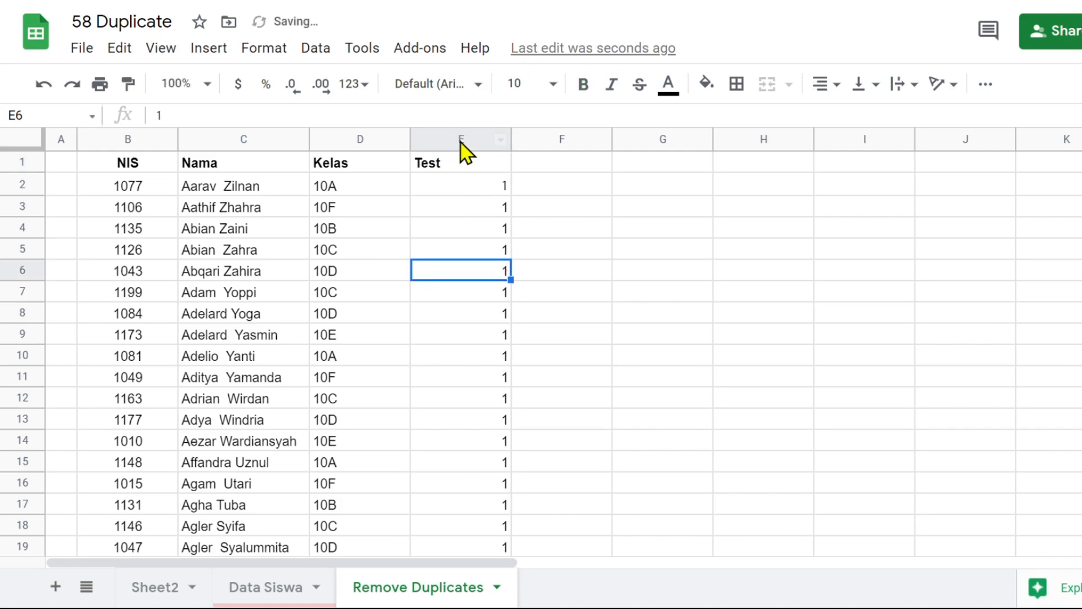
Center the contents of the Test column E and look through its counts down the sheet
{"action": "left_click", "coordinate": [459, 139]}
{"action": "left_click", "coordinate": [825, 85]}
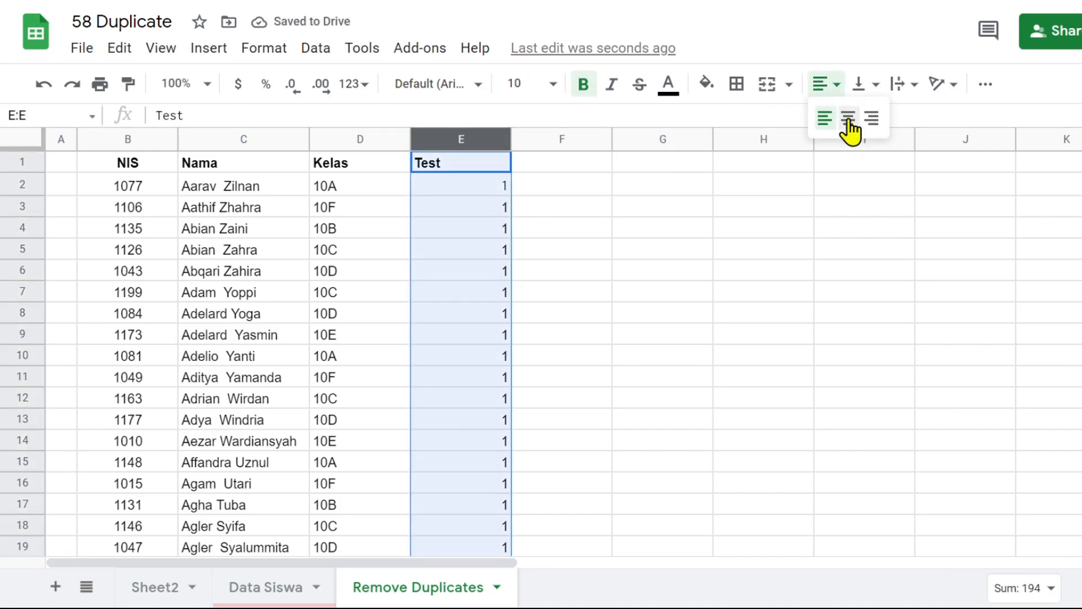
{"action": "left_click", "coordinate": [848, 116]}
{"action": "left_click", "coordinate": [481, 210]}
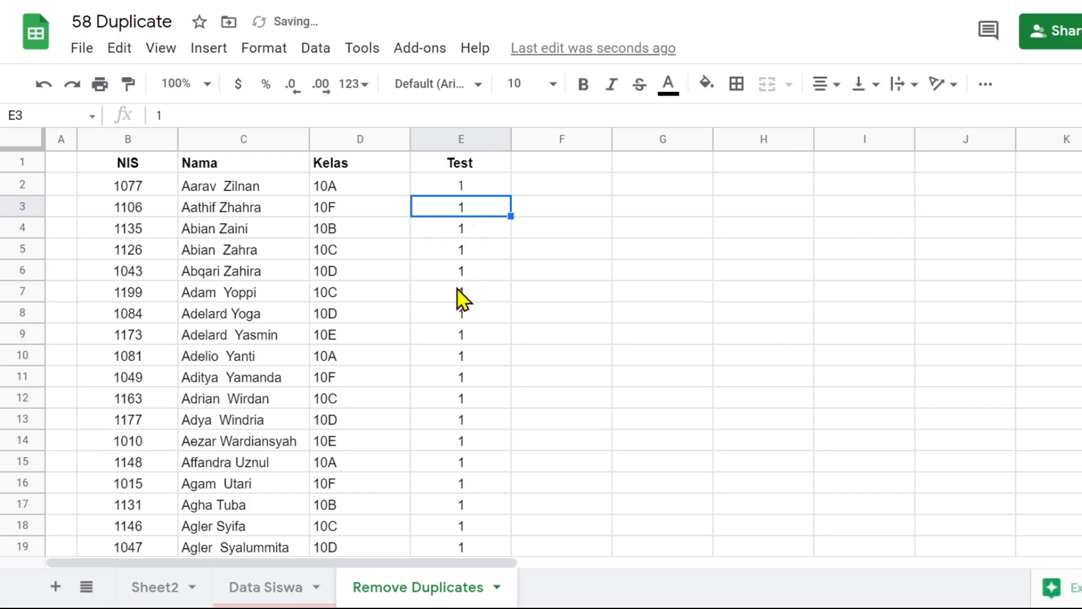
{"action": "scroll", "coordinate": [460, 296], "scroll_direction": "down", "scroll_amount": 2}
{"action": "scroll", "coordinate": [460, 295], "scroll_direction": "down", "scroll_amount": 12}
{"action": "scroll", "coordinate": [460, 295], "scroll_direction": "up", "scroll_amount": 13}
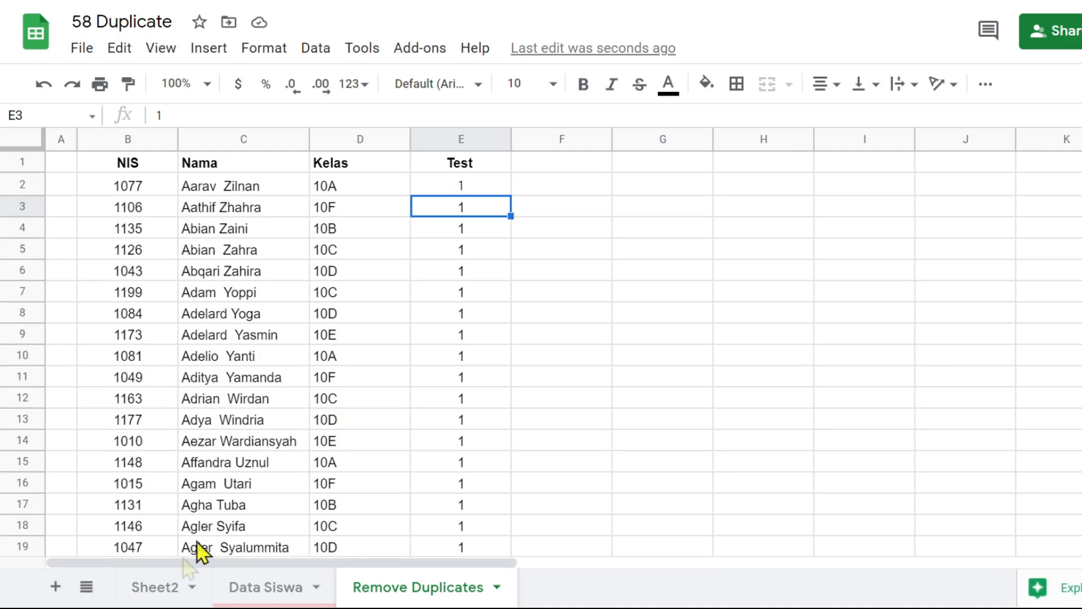
Review the three DUPLICATES topics in B4, B5 and B6 of Sheet2, from protecting against duplicates to removing them
{"action": "left_click", "coordinate": [156, 587]}
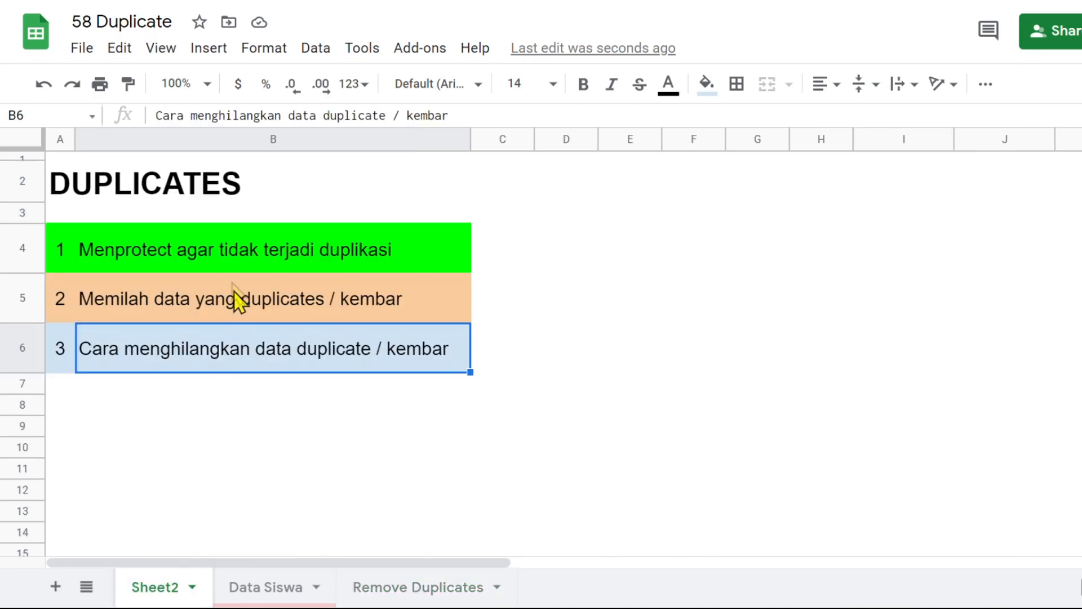
{"action": "left_click", "coordinate": [109, 257]}
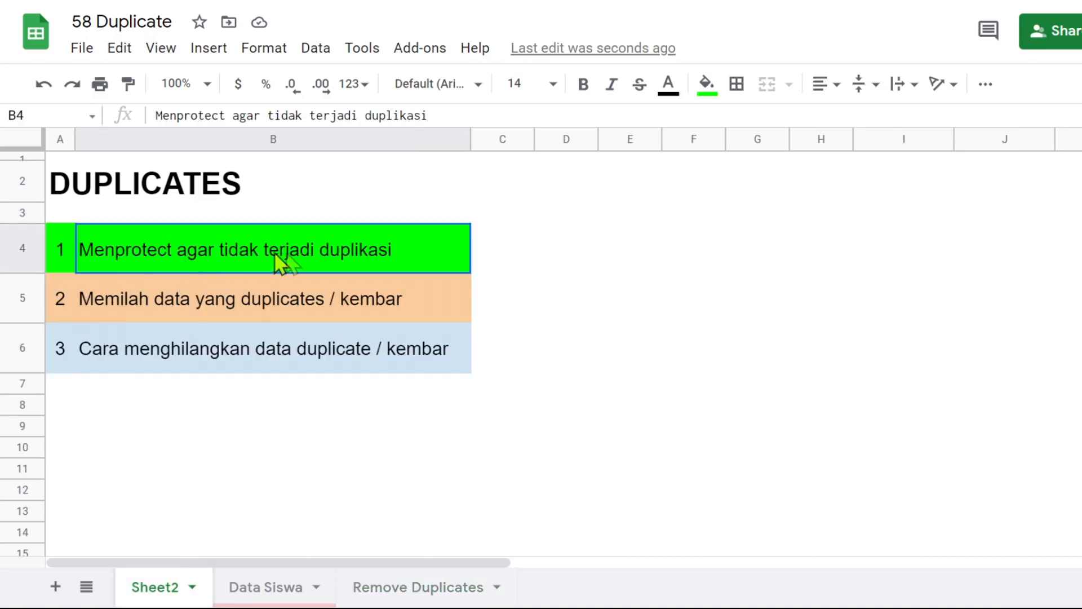
{"action": "left_click", "coordinate": [217, 304]}
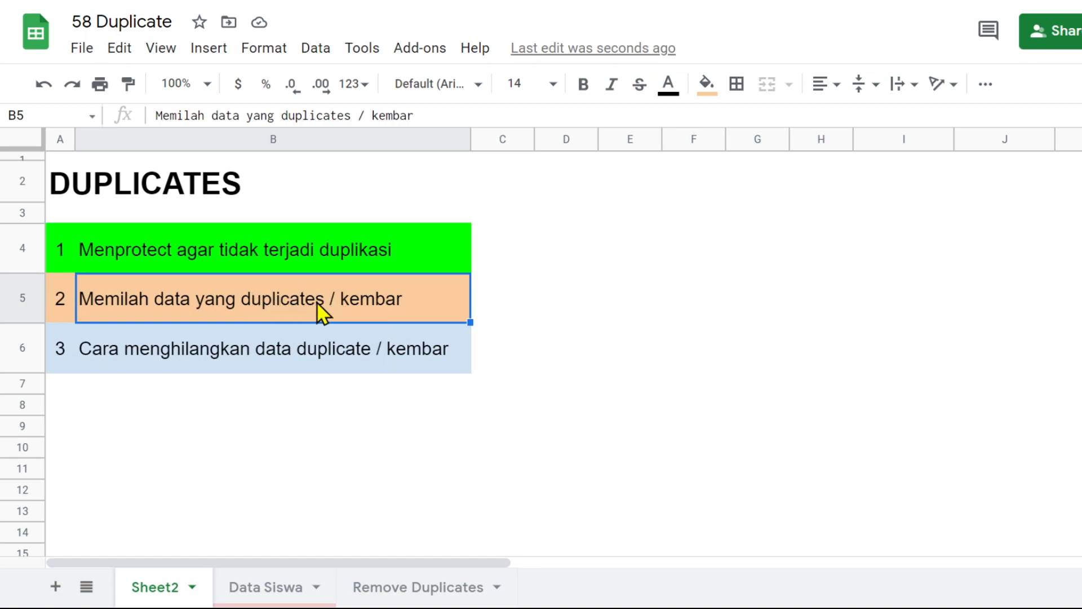
{"action": "left_click", "coordinate": [147, 355]}
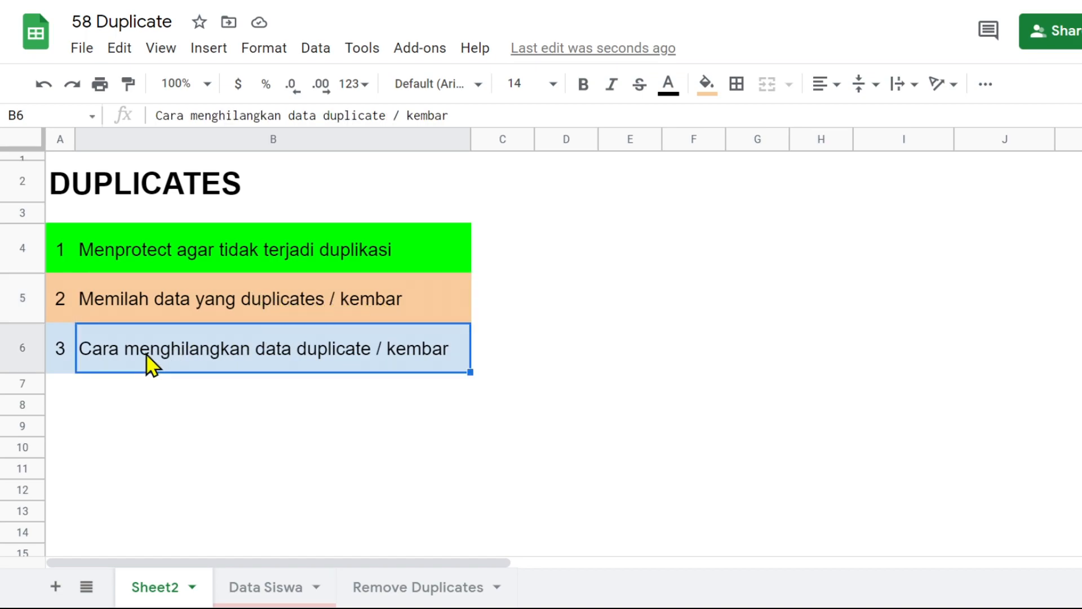